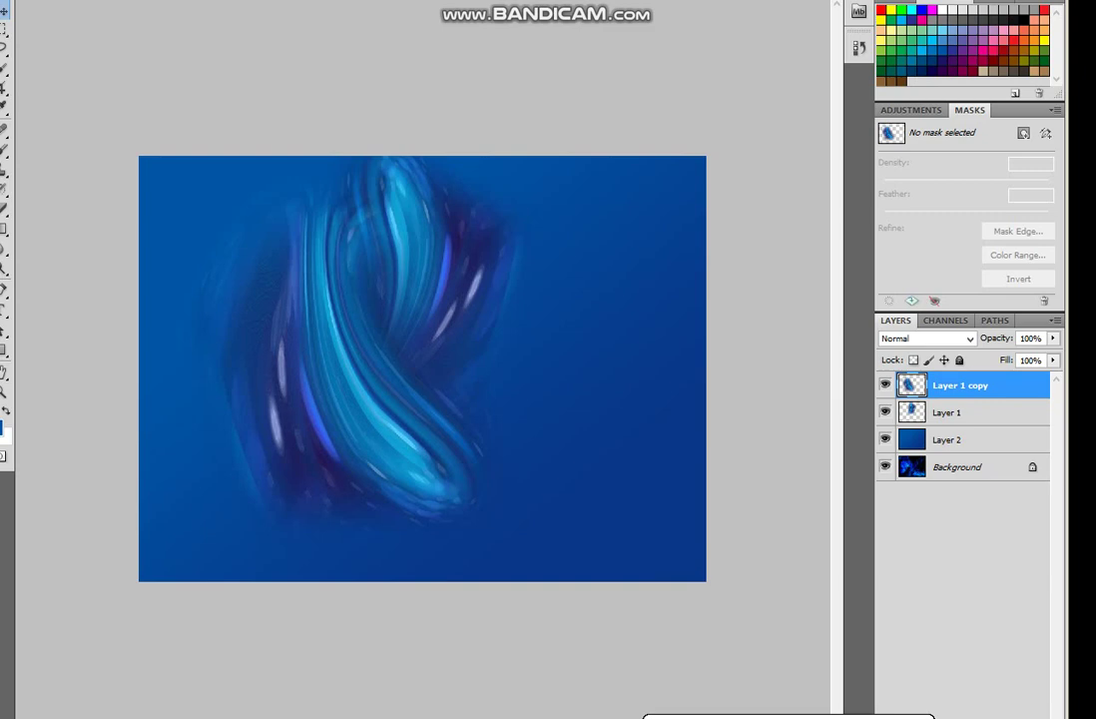
- Duplicate the swirl layer as Layer 1 copy 2 and rotate it slightly counter-clockwise
{"action": "key", "text": "ctrl+j"}
{"action": "key", "text": "ctrl+t"}
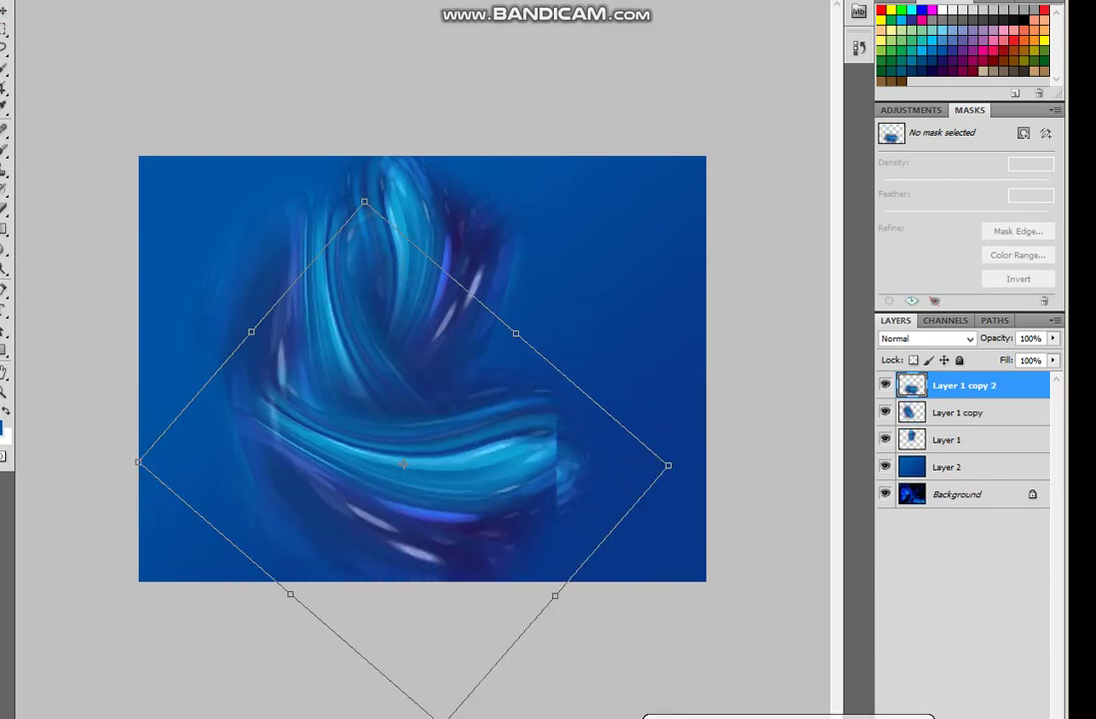
{"action": "left_click_drag", "start_coordinate": [689, 469], "coordinate": [688, 435]}
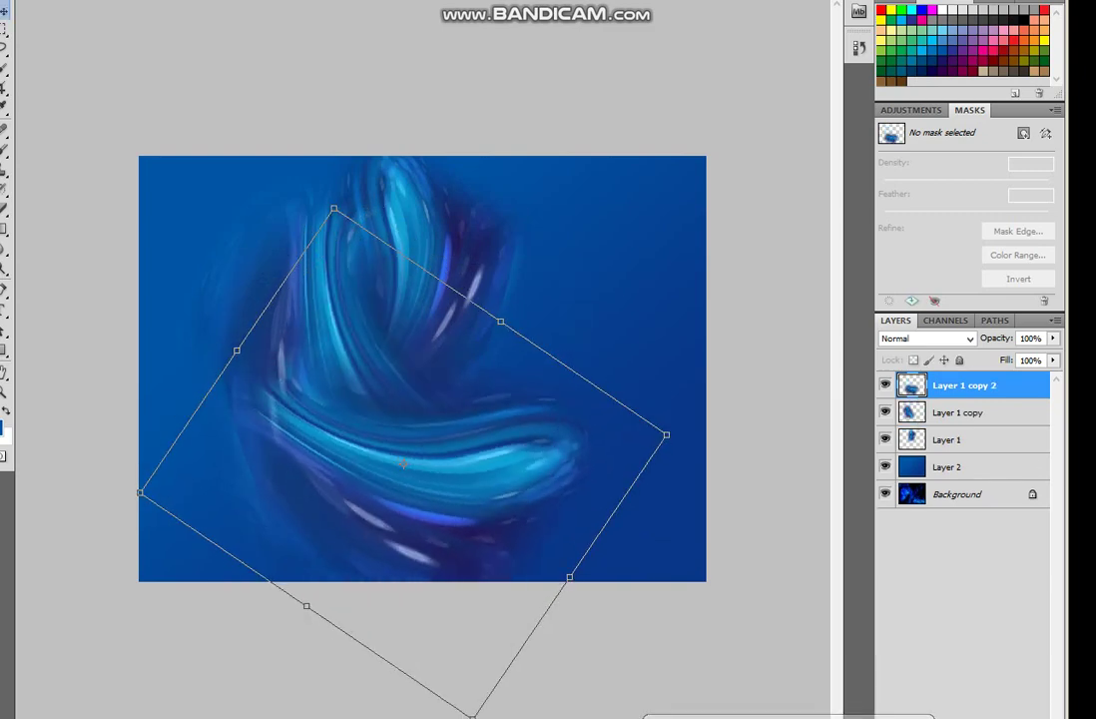
{"action": "key", "text": "Return"}
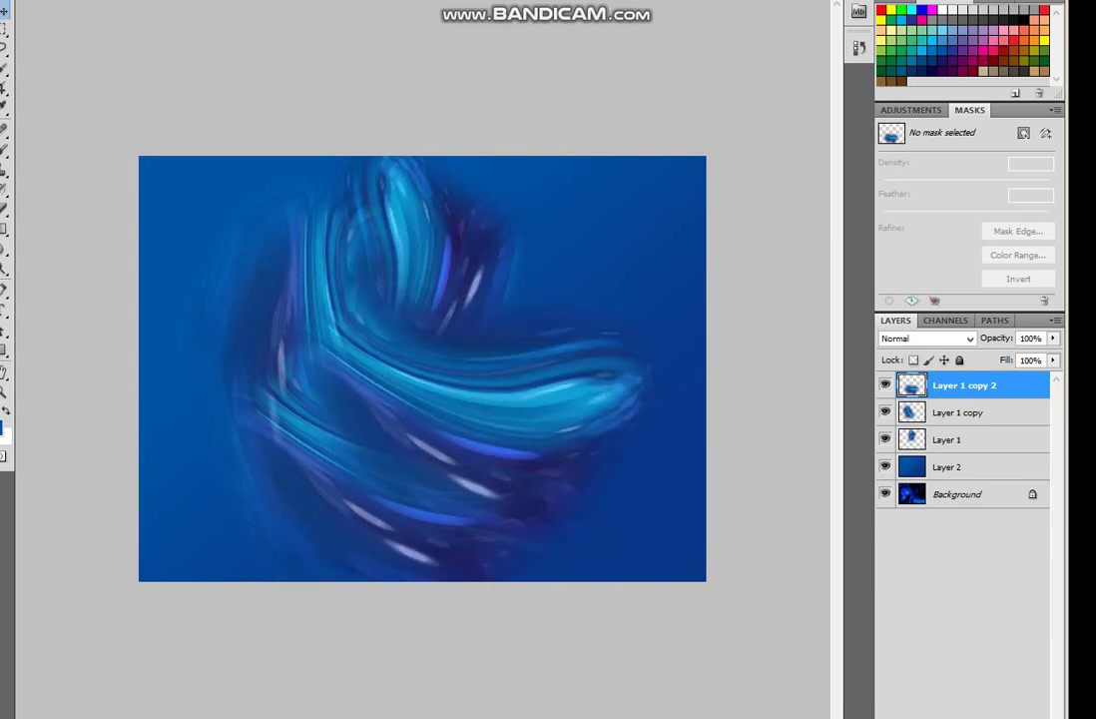
- Add Layer 1 copy 3, rotated clockwise and shifted up and to the right
{"action": "key", "text": "ctrl+j"}
{"action": "key", "text": "ctrl+t"}
{"action": "left_click_drag", "start_coordinate": [699, 589], "coordinate": [636, 647]}
{"action": "mouse_move", "coordinate": [475, 410]}
{"action": "left_mouse_down"}
{"action": "mouse_move", "coordinate": [509, 382]}
{"action": "mouse_move", "coordinate": [517, 417]}
{"action": "mouse_move", "coordinate": [507, 417]}
{"action": "left_mouse_up"}
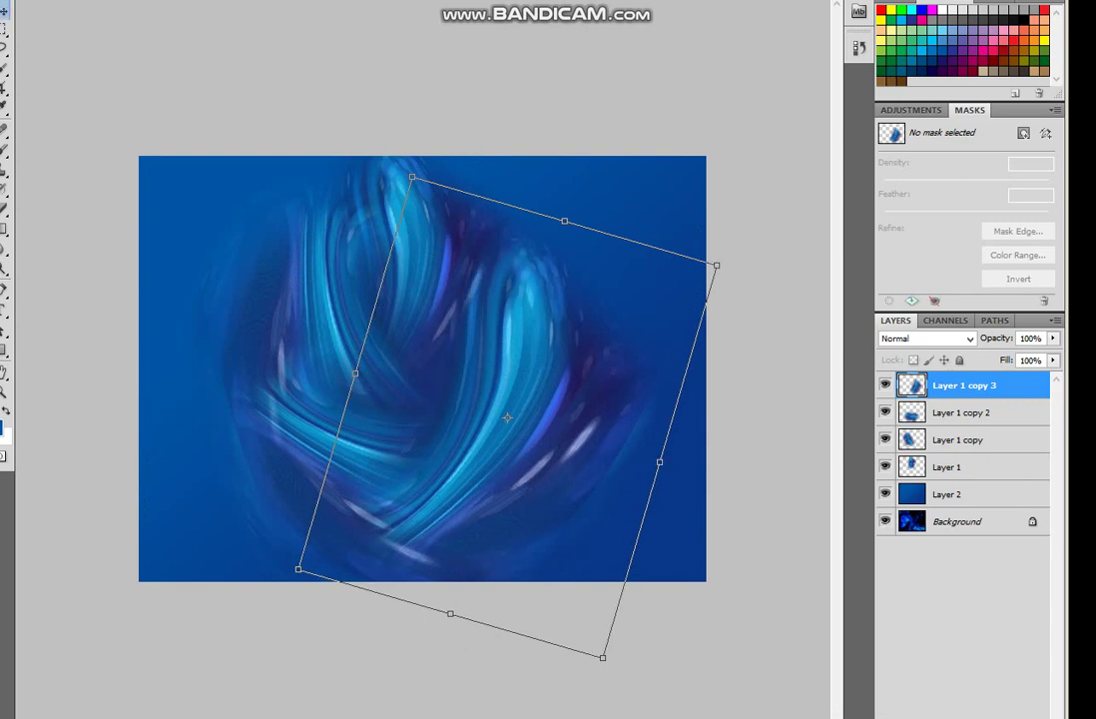
- Commit copy 3's placement, set it to Hard Light blending, and duplicate it as copy 4
{"action": "key", "text": "Return"}
{"action": "left_click", "coordinate": [927, 338]}
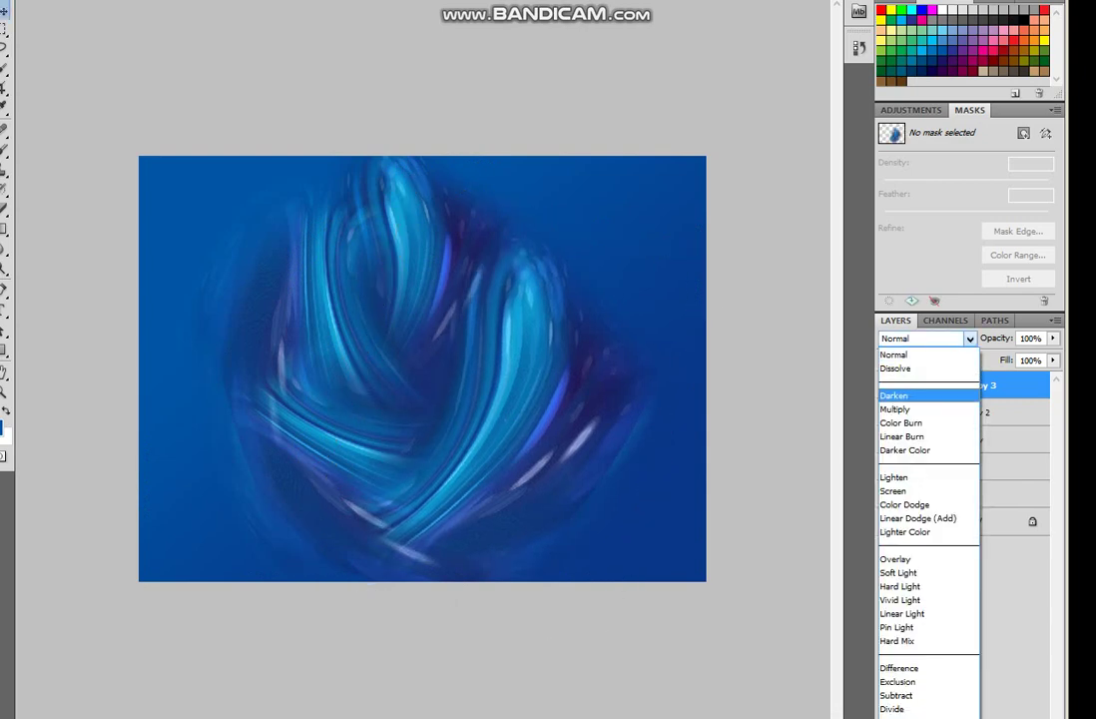
{"action": "key", "text": "Return"}
{"action": "key", "text": "Down"}
{"action": "key", "text": "Down"}
{"action": "key", "text": "Down"}
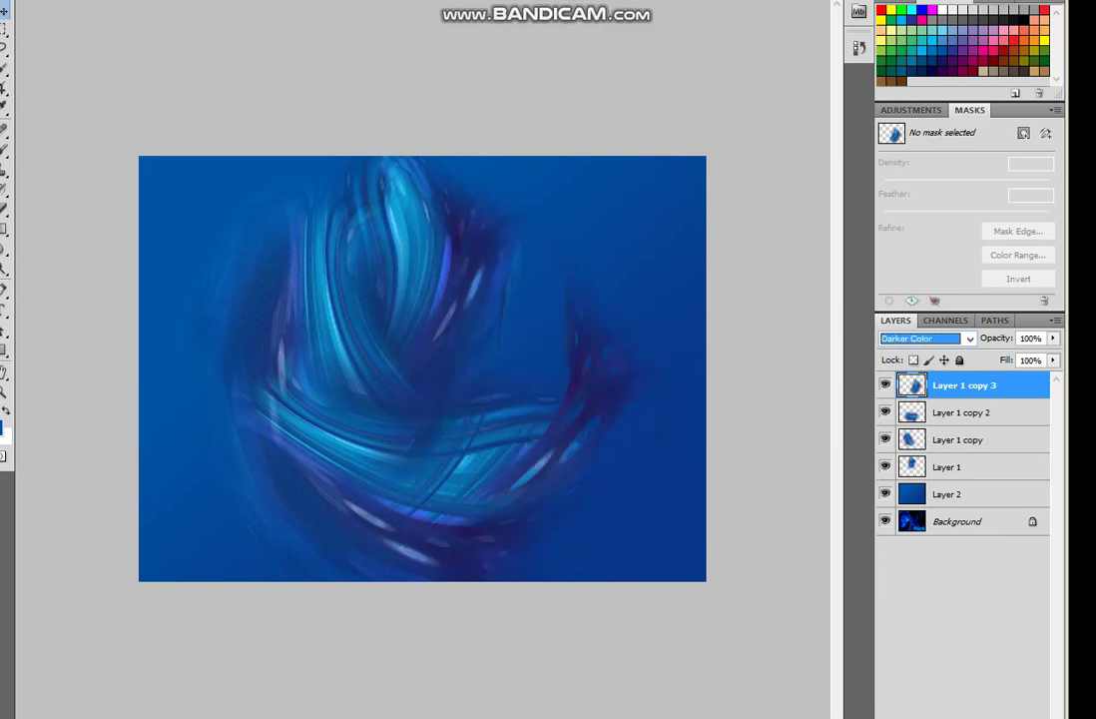
{"action": "key", "text": "Down"}
{"action": "key", "text": "Down"}
{"action": "key", "text": "Down"}
{"action": "key", "text": "Down"}
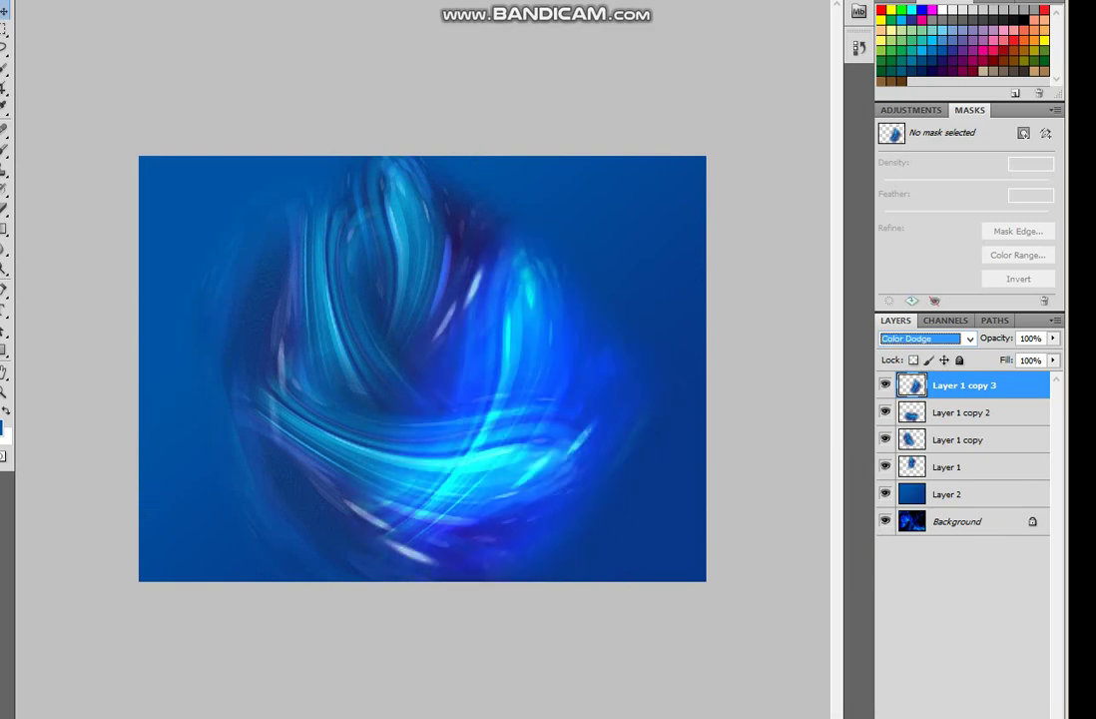
{"action": "key", "text": "Up"}
{"action": "key", "text": "Up"}
{"action": "key", "text": "Up"}
{"action": "key", "text": "Up"}
{"action": "key", "text": "Up"}
{"action": "key", "text": "Up"}
{"action": "key", "text": "Up"}
{"action": "key", "text": "Up"}
{"action": "key", "text": "Up"}
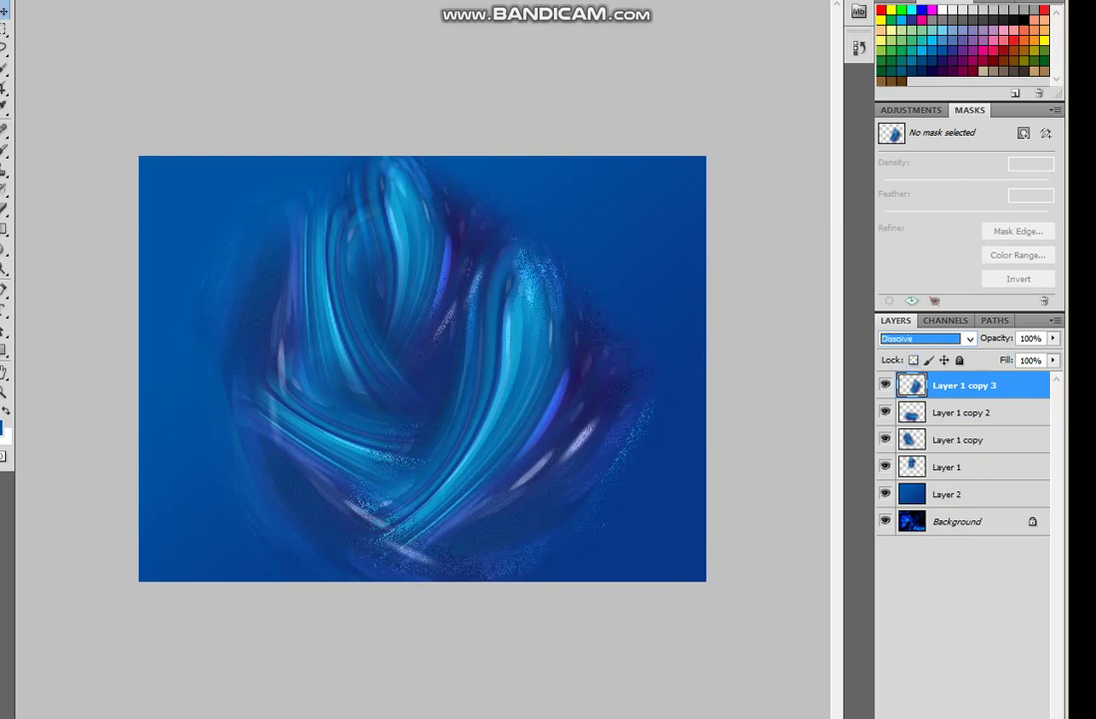
{"action": "key", "text": "Down"}
{"action": "key", "text": "Down"}
{"action": "key", "text": "Down"}
{"action": "key", "text": "Down"}
{"action": "key", "text": "Down"}
{"action": "key", "text": "Down"}
{"action": "key", "text": "Down"}
{"action": "key", "text": "Down"}
{"action": "key", "text": "Down"}
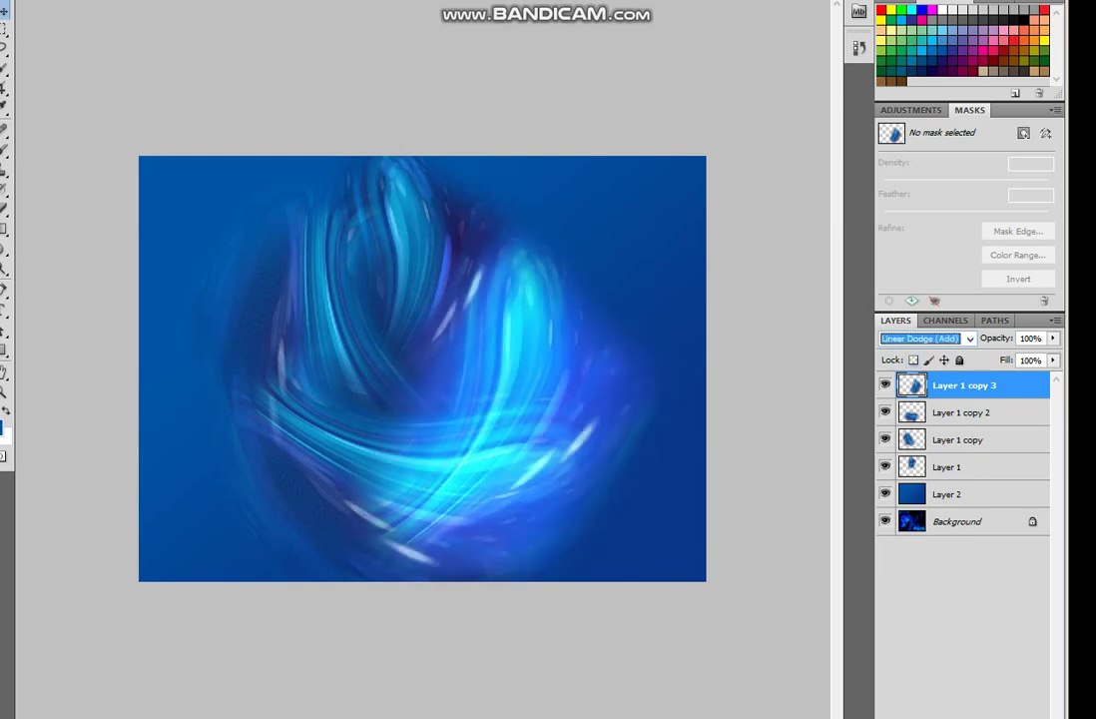
{"action": "key", "text": "Down"}
{"action": "key", "text": "Down"}
{"action": "key", "text": "Down"}
{"action": "key", "text": "Down"}
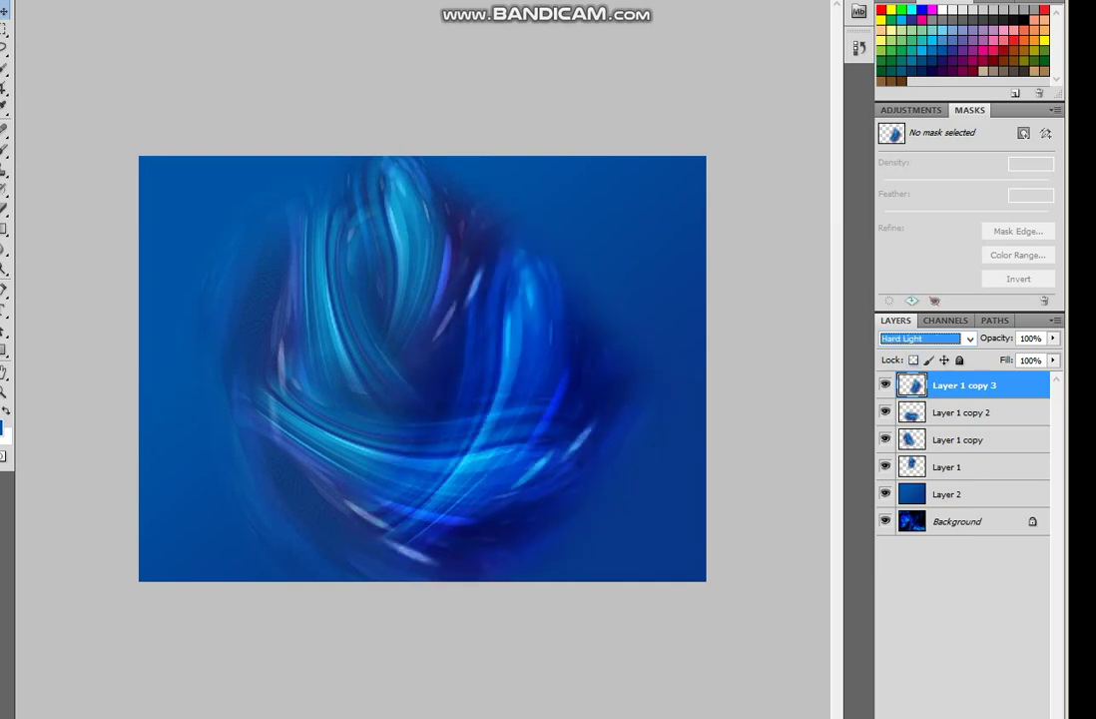
{"action": "key", "text": "Down"}
{"action": "key", "text": "Up"}
{"action": "key", "text": "ctrl+j"}
- Rotate and move Layer 1 copy 4 toward the lower left of the canvas
{"action": "key", "text": "ctrl+t"}
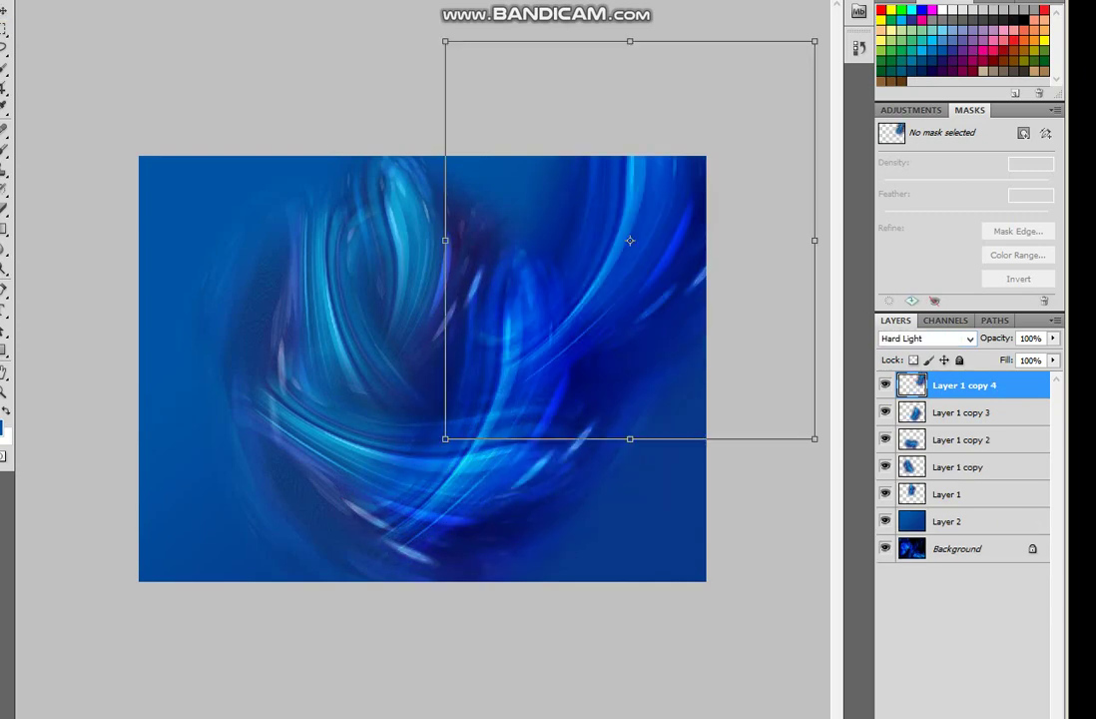
{"action": "left_click_drag", "start_coordinate": [630, 241], "coordinate": [251, 425]}
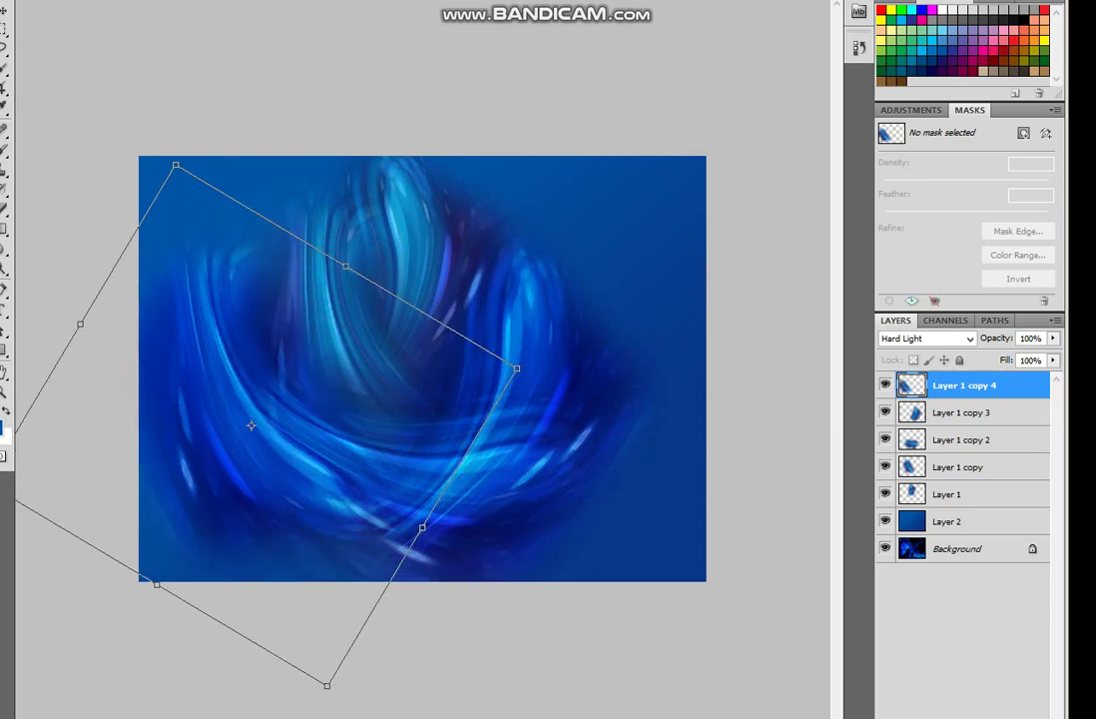
{"action": "key", "text": "Return"}
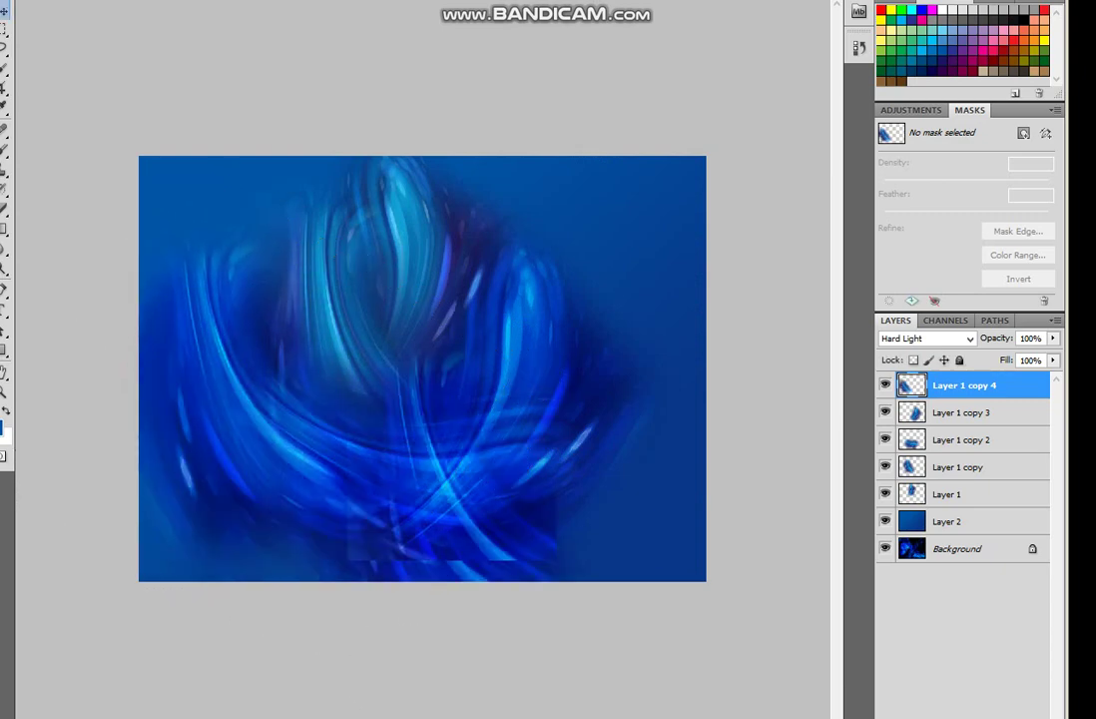
- Add Layer 1 copy 5, rotated and shifted toward the upper right
{"action": "key", "text": "ctrl+j"}
{"action": "key", "text": "ctrl+t"}
{"action": "mouse_move", "coordinate": [490, 433]}
{"action": "left_mouse_down"}
{"action": "mouse_move", "coordinate": [572, 301]}
{"action": "mouse_move", "coordinate": [569, 233]}
{"action": "mouse_move", "coordinate": [595, 230]}
{"action": "mouse_move", "coordinate": [611, 270]}
{"action": "left_mouse_up"}
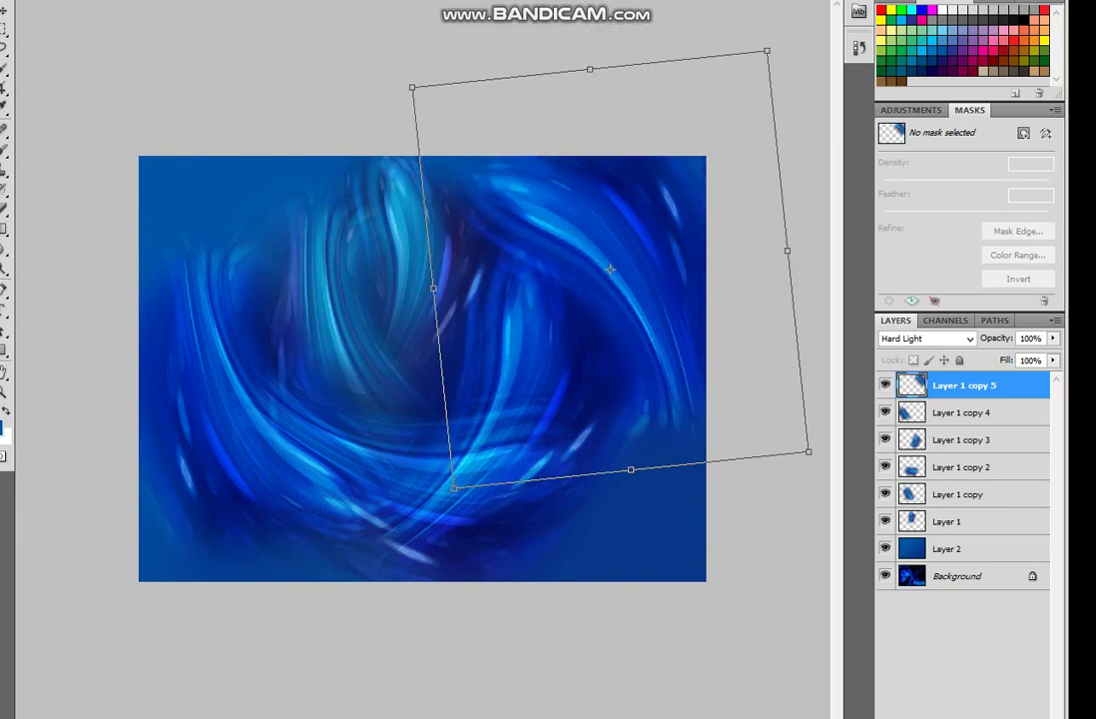
{"action": "key", "text": "Return"}
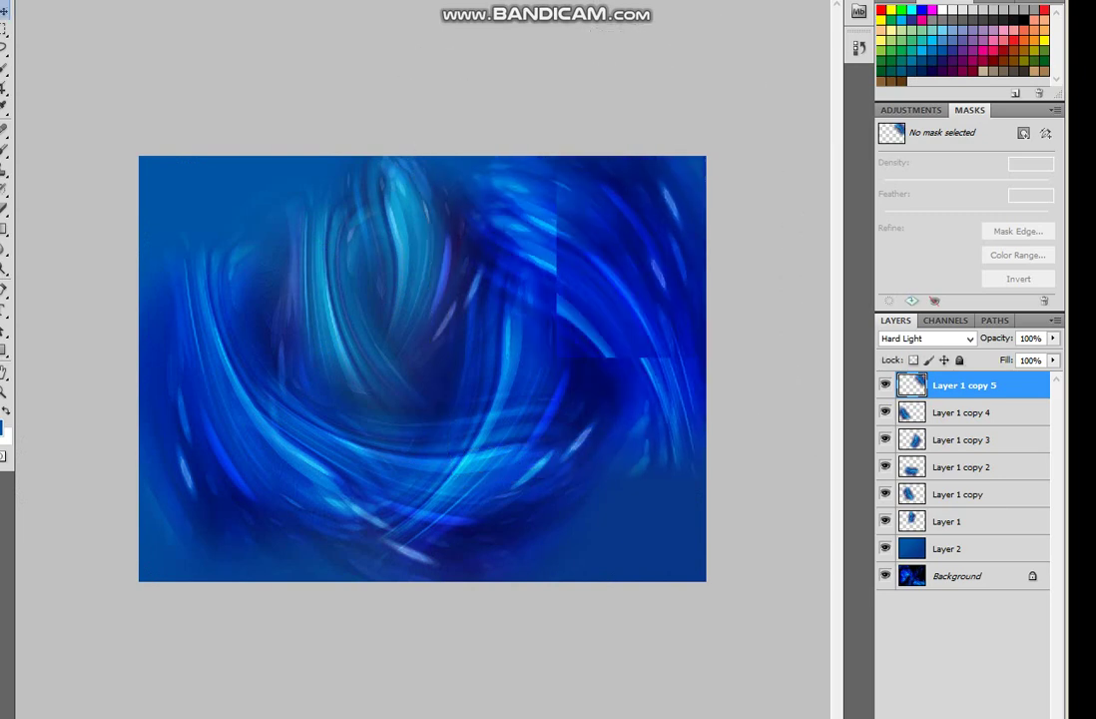
- Add Layer 1 copy 6, moved to the upper left partly off canvas and slightly rotated
{"action": "key", "text": "ctrl+j"}
{"action": "key", "text": "ctrl+t"}
{"action": "left_click_drag", "start_coordinate": [658, 149], "coordinate": [638, 125]}
{"action": "mouse_move", "coordinate": [456, 363]}
{"action": "left_mouse_down"}
{"action": "mouse_move", "coordinate": [339, 289]}
{"action": "mouse_move", "coordinate": [254, 208]}
{"action": "left_mouse_up"}
{"action": "mouse_move", "coordinate": [509, 375]}
{"action": "left_mouse_down"}
{"action": "mouse_move", "coordinate": [490, 400]}
{"action": "mouse_move", "coordinate": [442, 361]}
{"action": "left_mouse_up"}
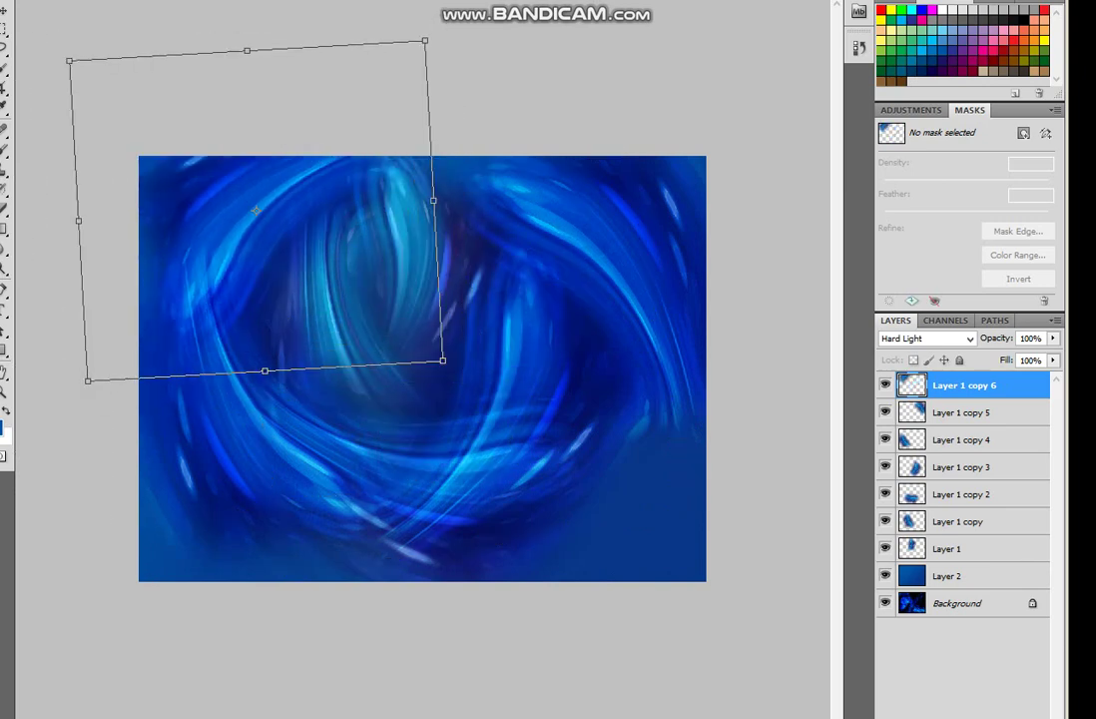
- Commit copy 6, then add Layer 1 copy 7 at the lower right, rotated counter-clockwise
{"action": "key", "text": "Return"}
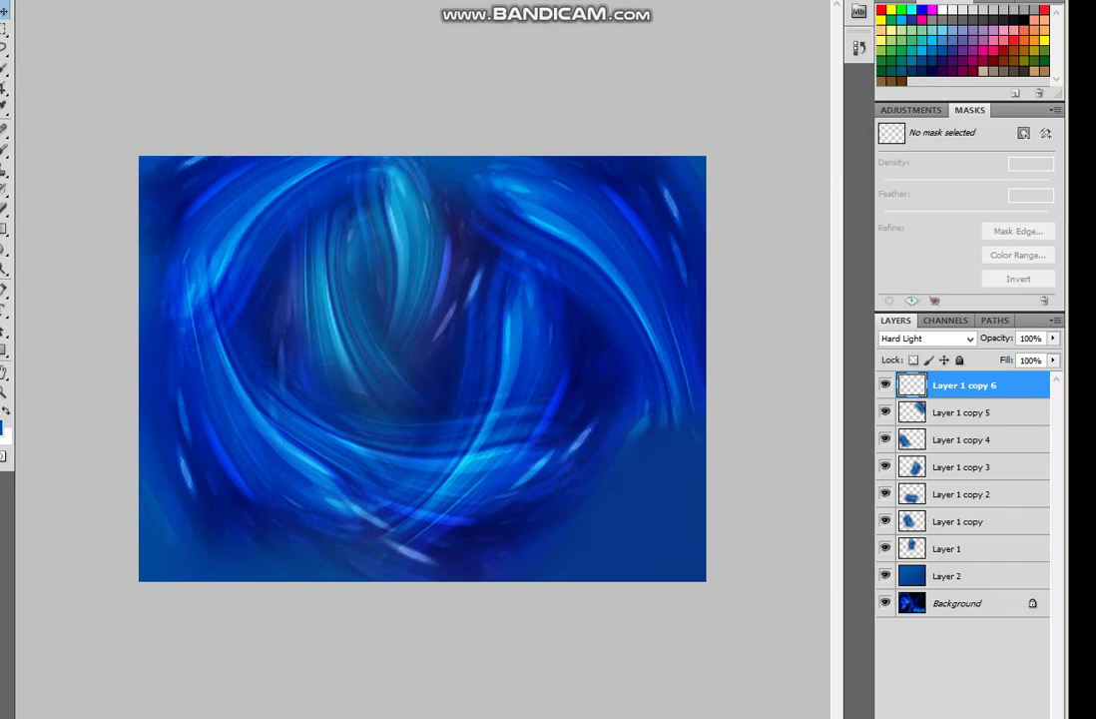
{"action": "key", "text": "ctrl+shift+alt+t"}
{"action": "key", "text": "ctrl+t"}
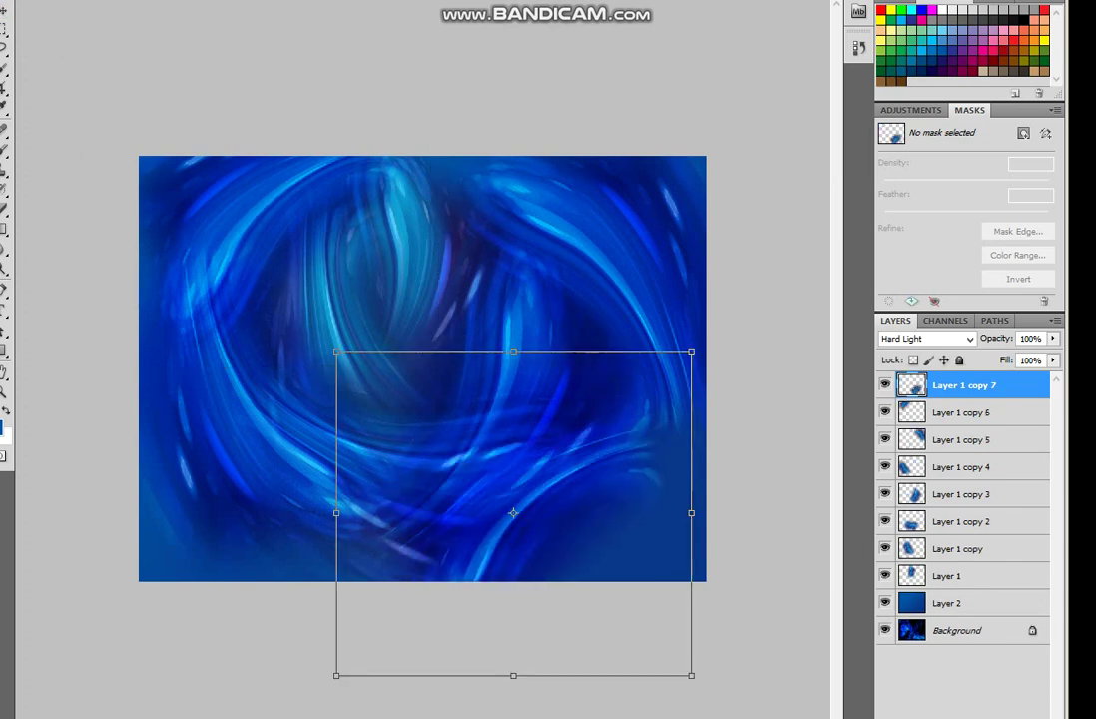
{"action": "mouse_move", "coordinate": [518, 513]}
{"action": "left_mouse_down"}
{"action": "mouse_move", "coordinate": [617, 571]}
{"action": "mouse_move", "coordinate": [605, 549]}
{"action": "left_mouse_up"}
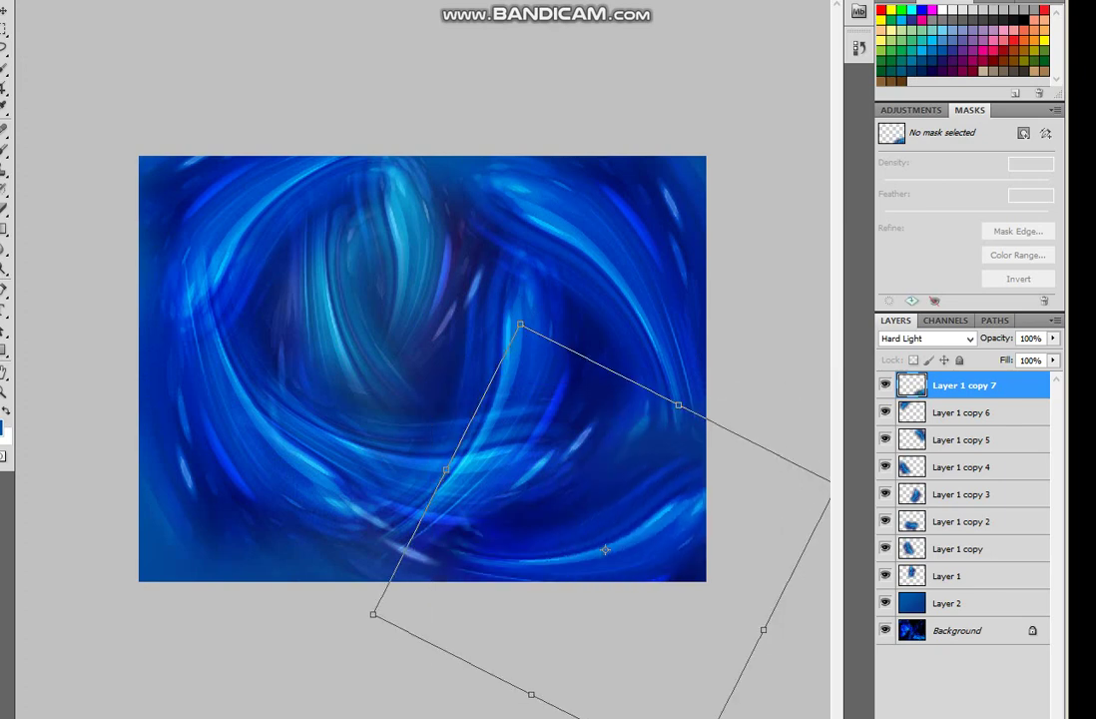
{"action": "left_click_drag", "start_coordinate": [520, 309], "coordinate": [463, 361]}
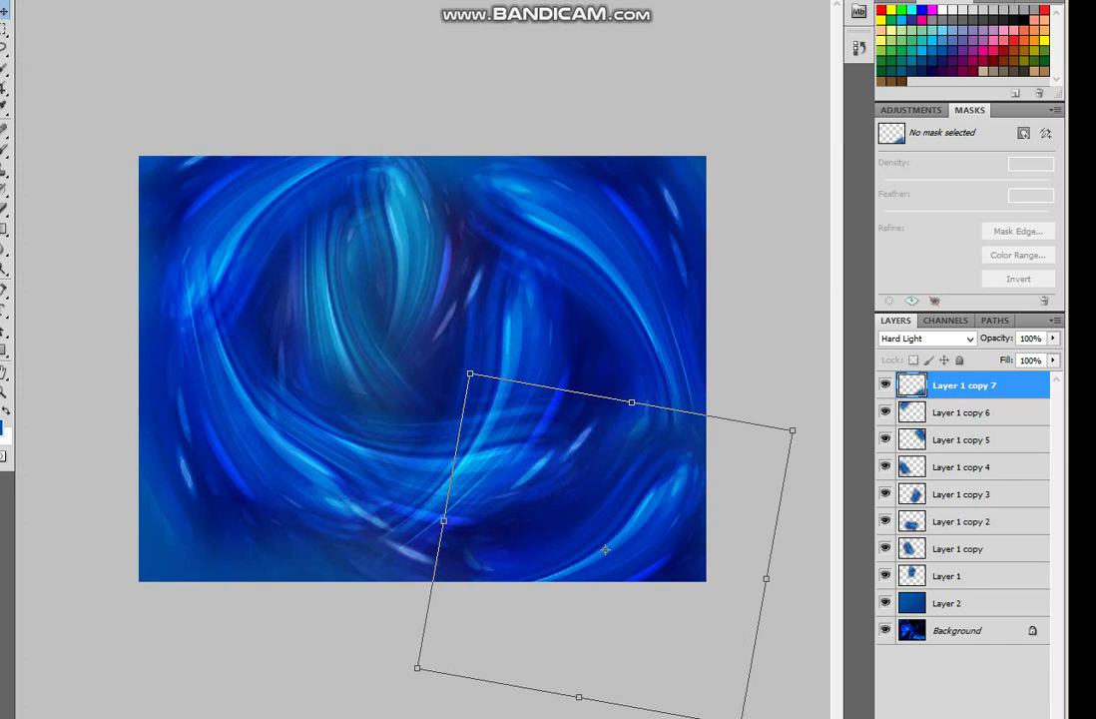
{"action": "key", "text": "Return"}
- Add Layer 1 copy 8 rotated about 40° clockwise at the lower left
{"action": "key", "text": "ctrl+j"}
{"action": "key", "text": "ctrl+t"}
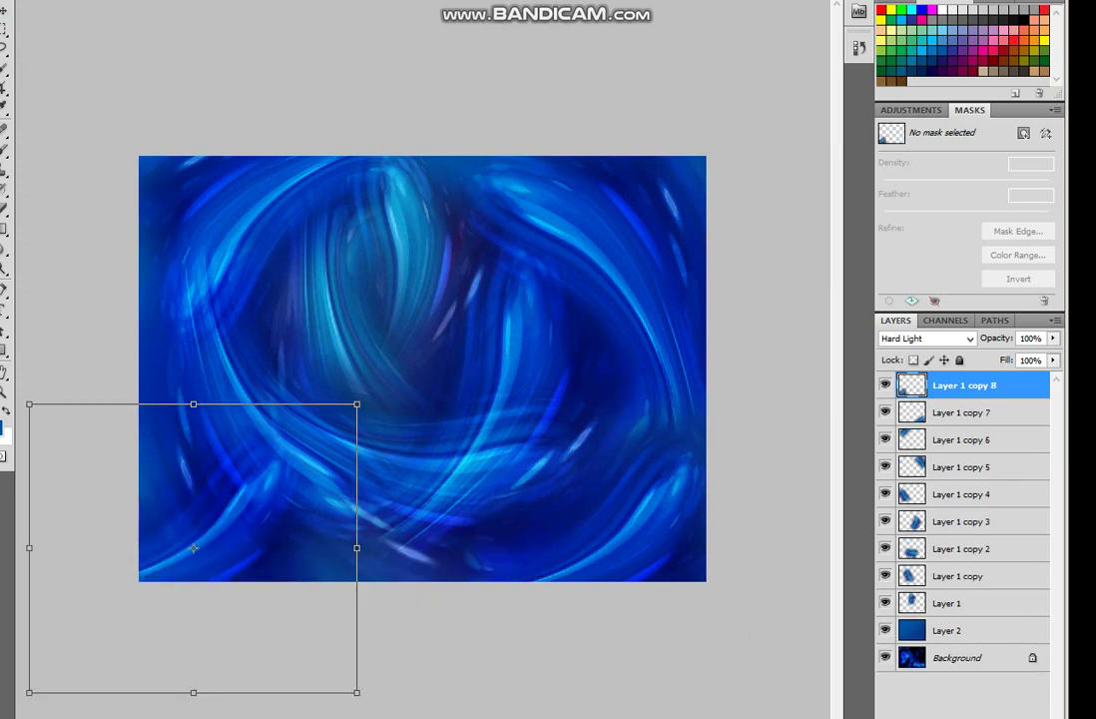
{"action": "left_click_drag", "start_coordinate": [371, 391], "coordinate": [428, 544]}
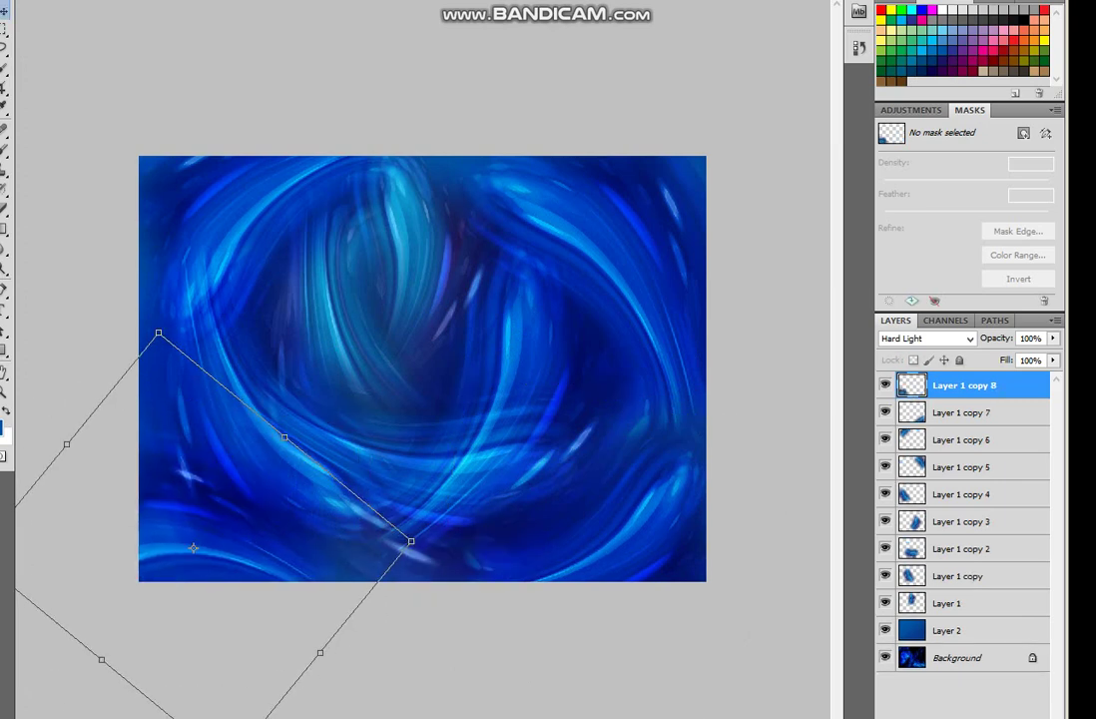
{"action": "key", "text": "Return"}
{"action": "key", "text": "alt+i"}
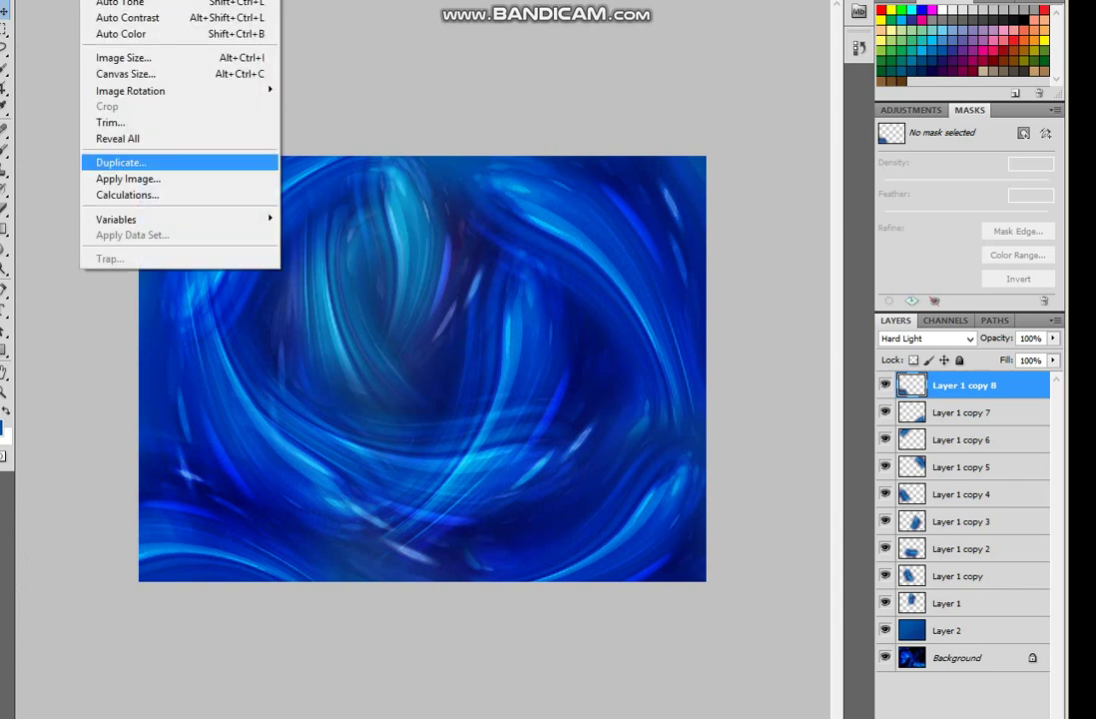
- Duplicate the image and add Layer 1 copy 9 scaled down at the right edge
{"action": "left_click", "coordinate": [184, 162]}
{"action": "key", "text": "Return"}
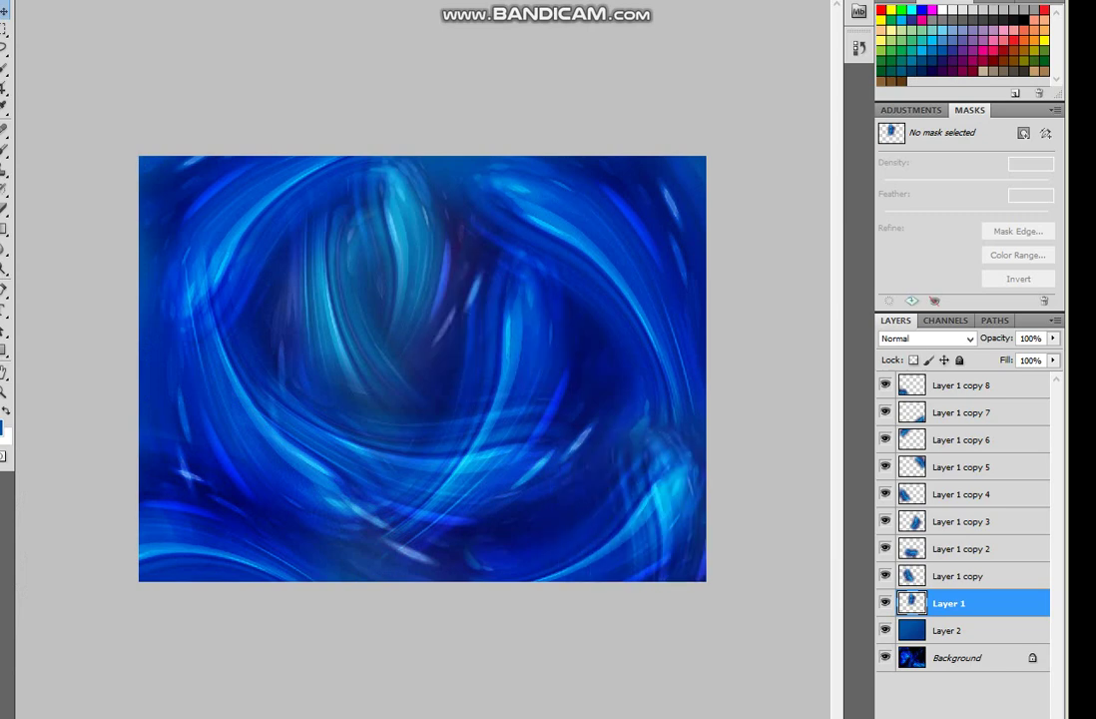
{"action": "key", "text": "ctrl+j"}
{"action": "key", "text": "ctrl+t"}
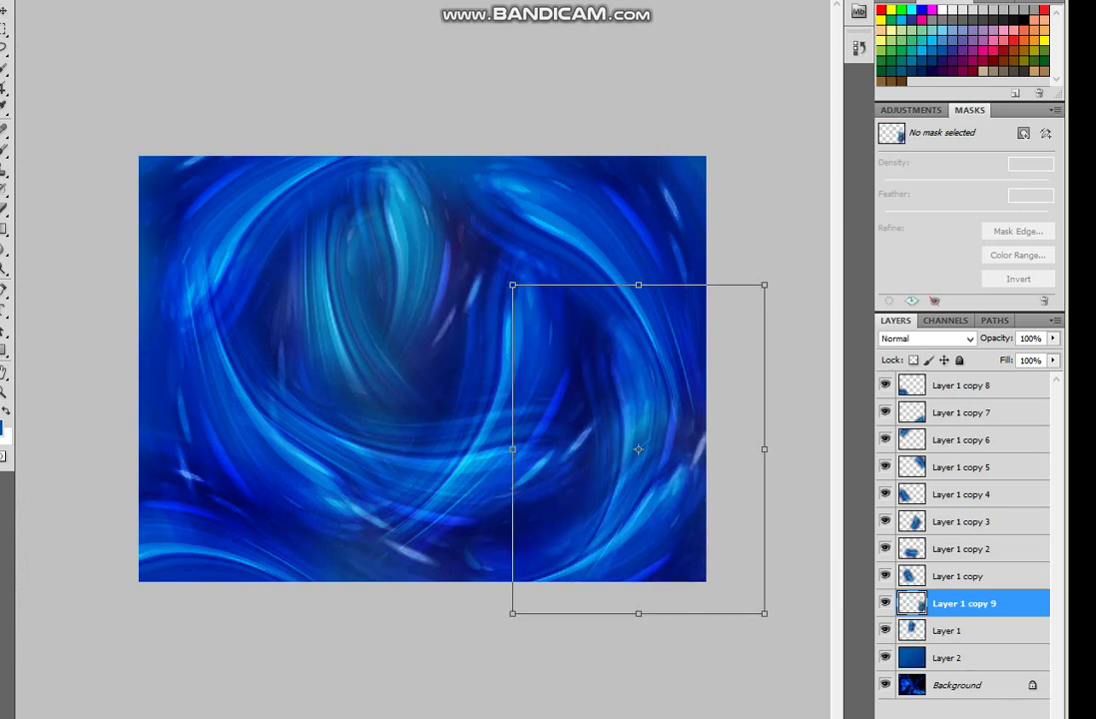
{"action": "left_click_drag", "start_coordinate": [765, 613], "coordinate": [742, 589]}
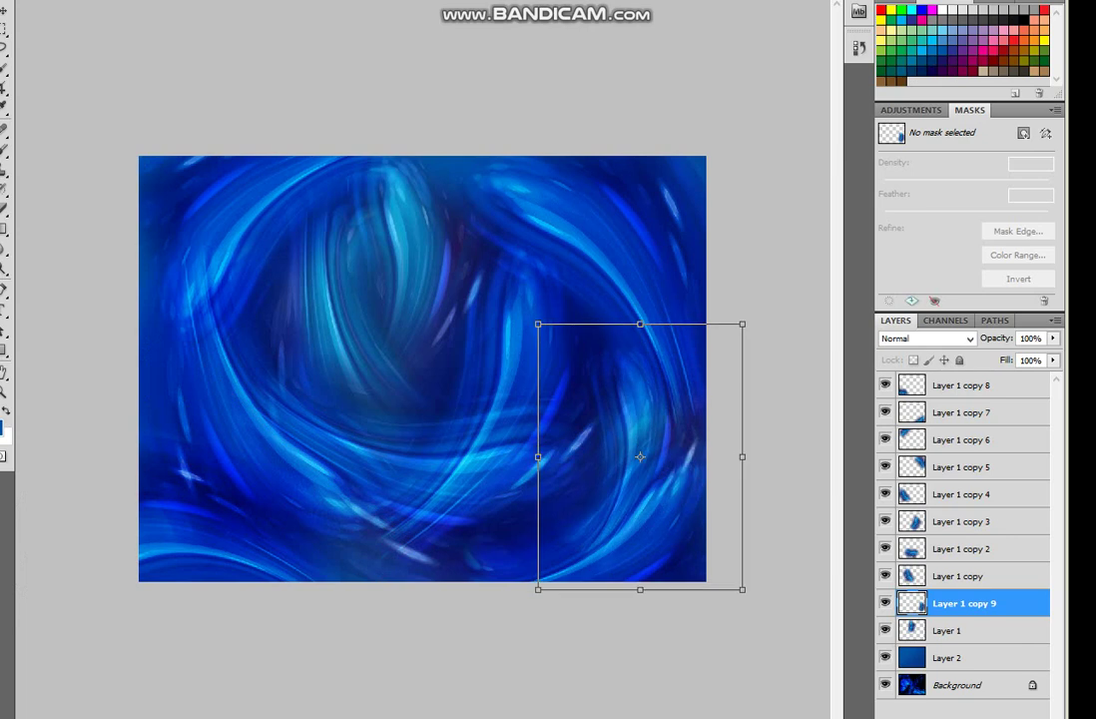
- Commit copy 9, flatten all layers, and copy the flattened image to a new layer
{"action": "key", "text": "Return"}
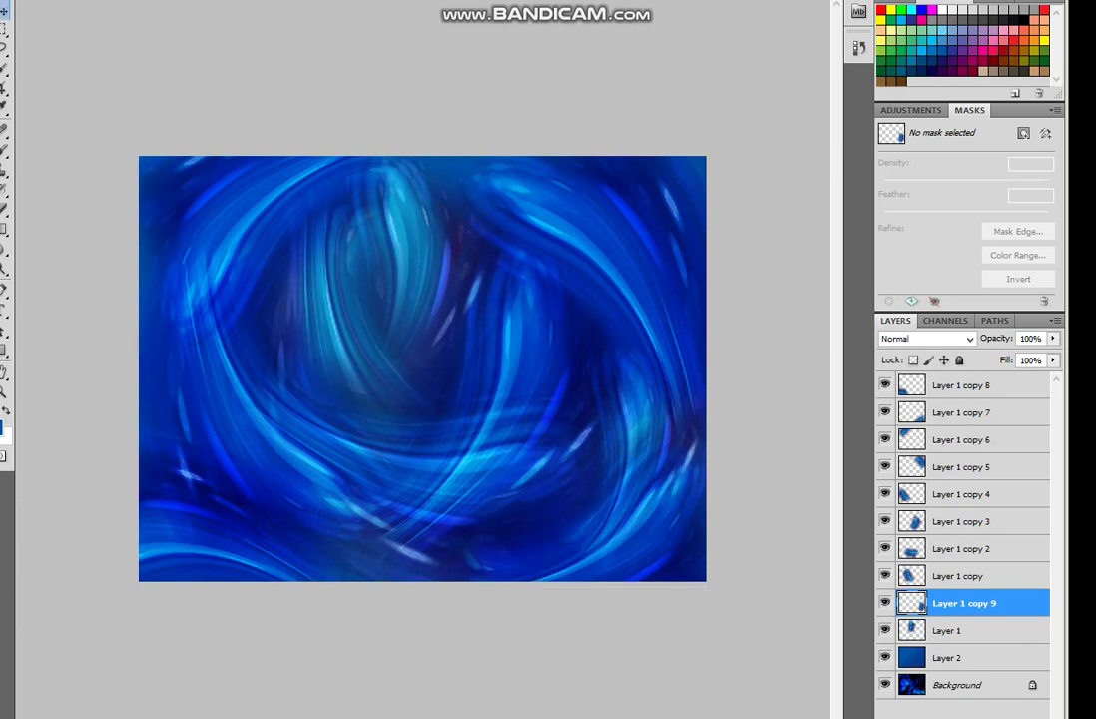
{"action": "key", "text": "ctrl+shift+e"}
{"action": "key", "text": "ctrl+j"}
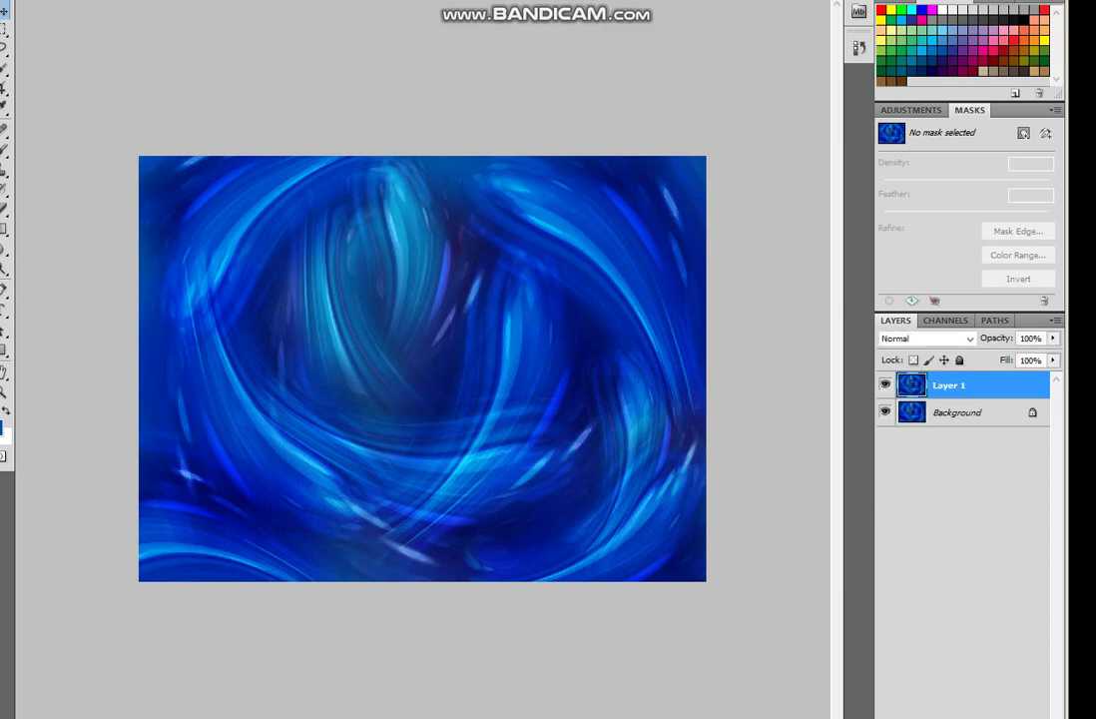
- Brighten Layer 1 with Curves, raising the midtones and darkening the shadows
{"action": "key", "text": "ctrl+m"}
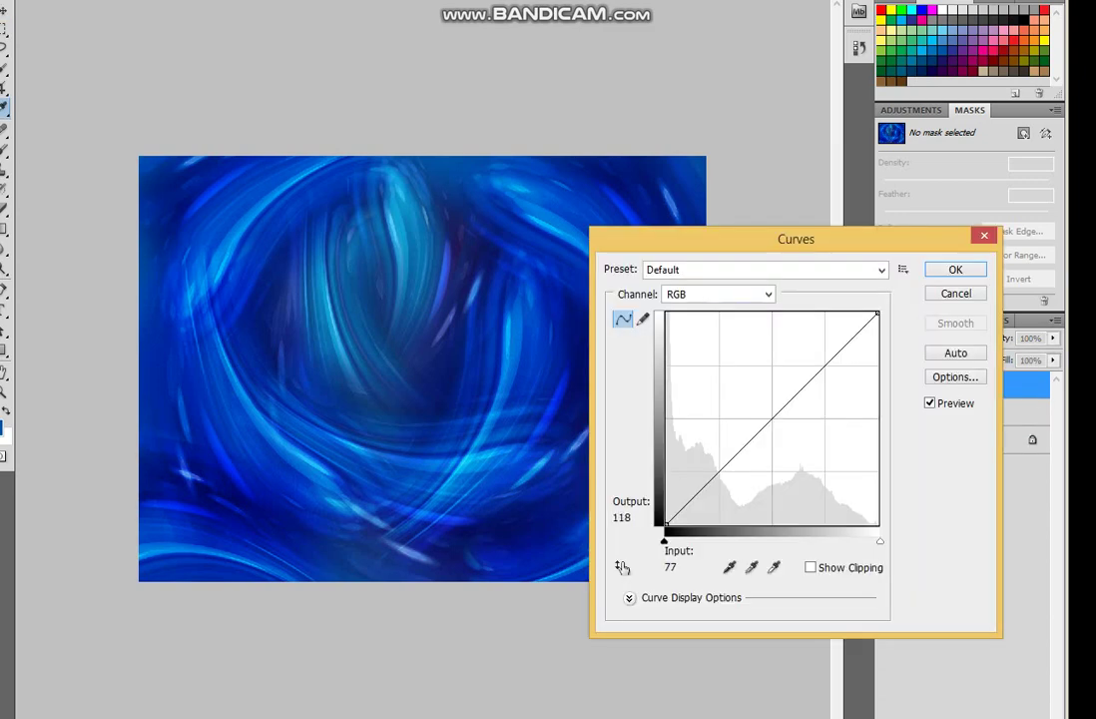
{"action": "left_click_drag", "start_coordinate": [779, 412], "coordinate": [782, 387]}
{"action": "left_click_drag", "start_coordinate": [729, 442], "coordinate": [734, 454]}
{"action": "key", "text": "Return"}
- Duplicate the layer and deepen the copy with Levels at black input 37
{"action": "key", "text": "ctrl+j"}
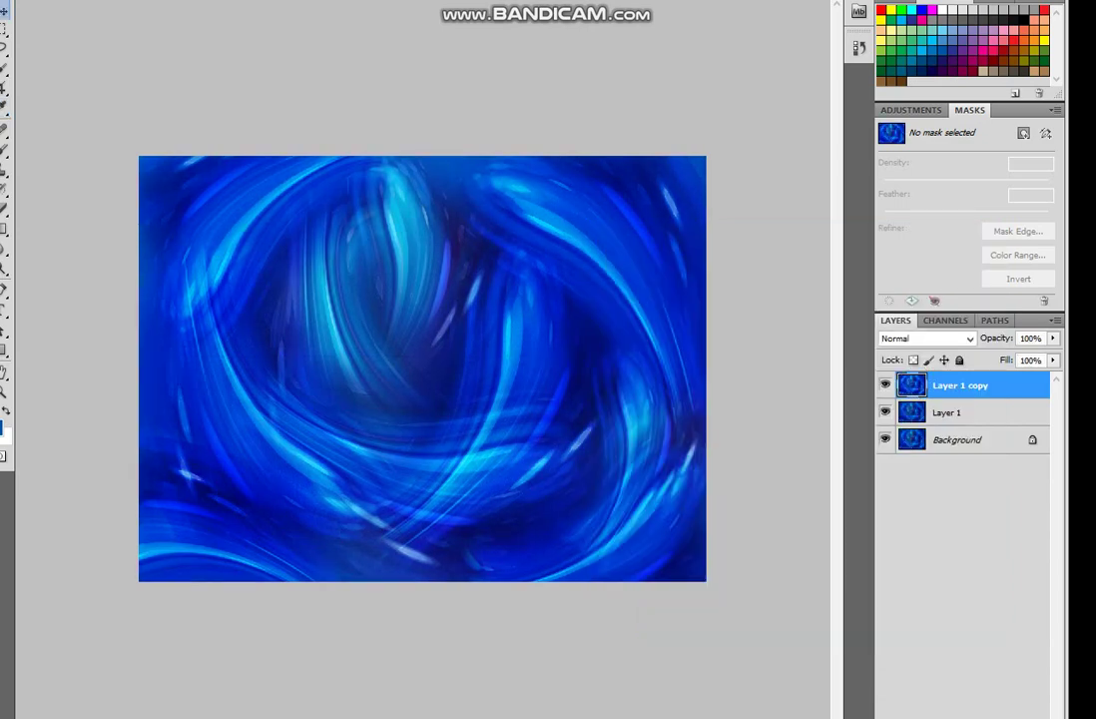
{"action": "key", "text": "ctrl+l"}
{"action": "left_click_drag", "start_coordinate": [575, 328], "coordinate": [607, 329]}
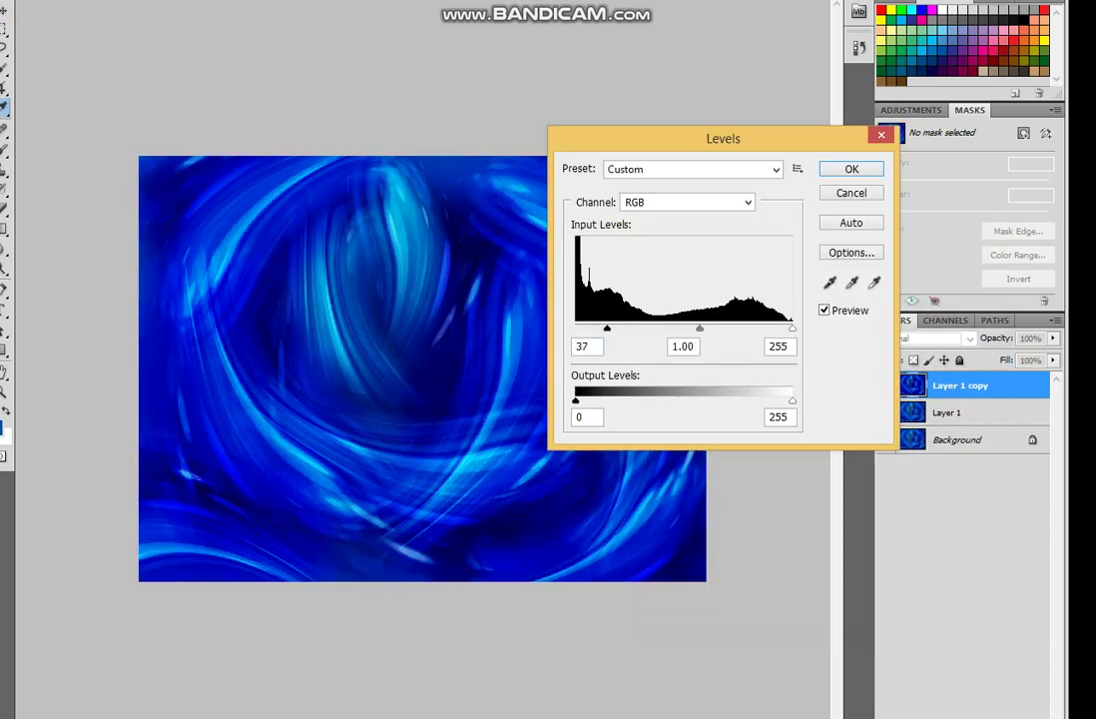
{"action": "key", "text": "Return"}
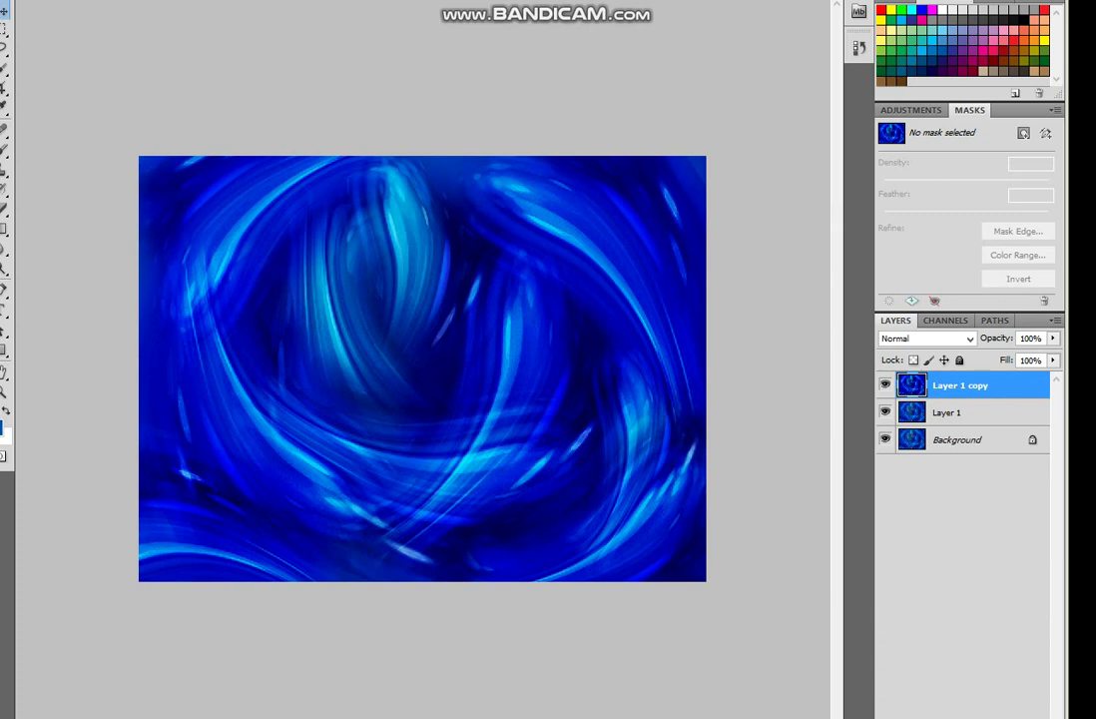
{"action": "key", "text": "alt+i"}
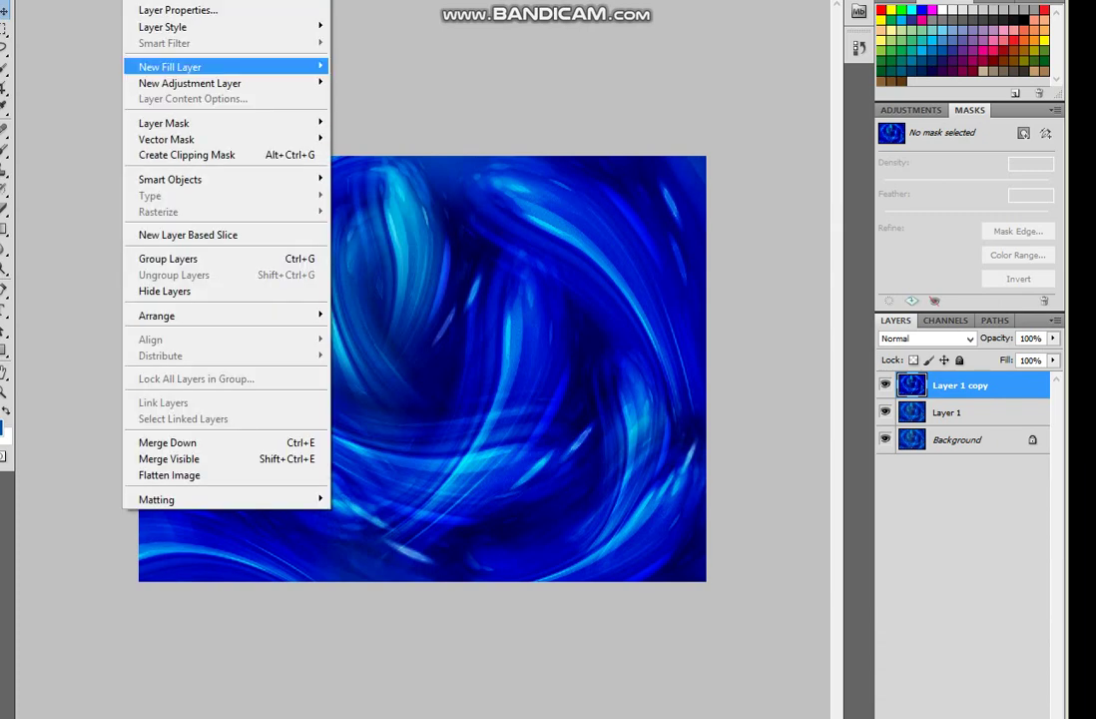
- Add a Color Overlay layer style to Layer 1 copy with Difference blending
{"action": "key", "text": "Up"}
{"action": "key", "text": "Right"}
{"action": "key", "text": "Up"}
{"action": "key", "text": "Up"}
{"action": "key", "text": "Up"}
{"action": "key", "text": "Up"}
{"action": "key", "text": "Up"}
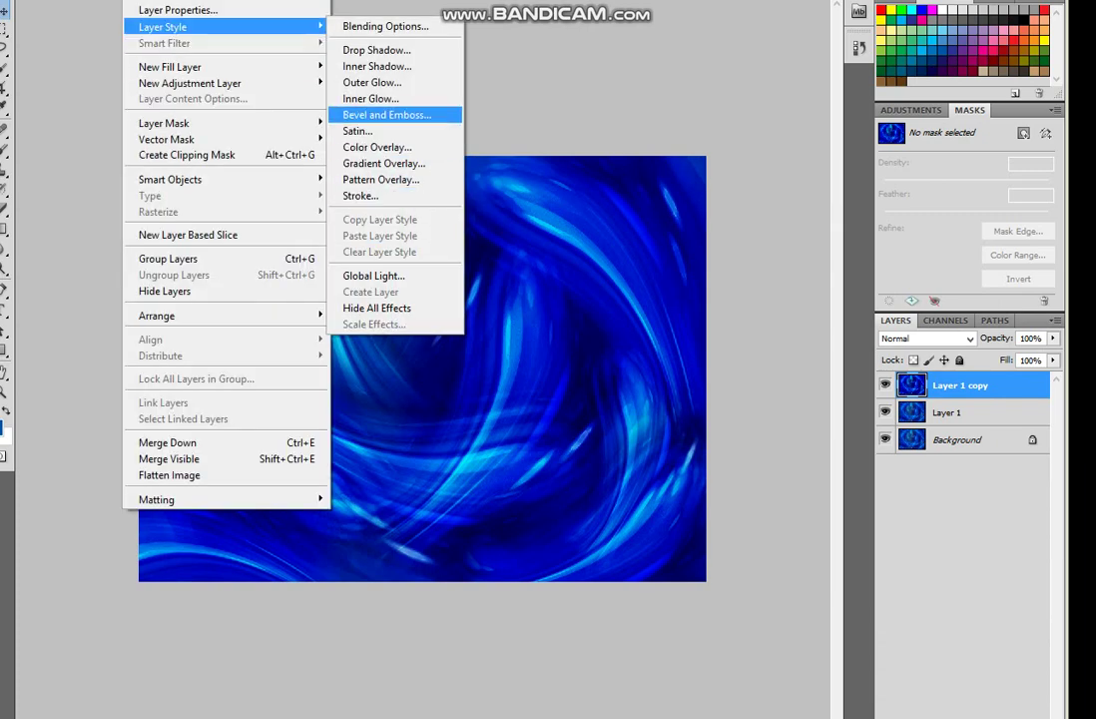
{"action": "key", "text": "Down"}
{"action": "key", "text": "Down"}
{"action": "key", "text": "Return"}
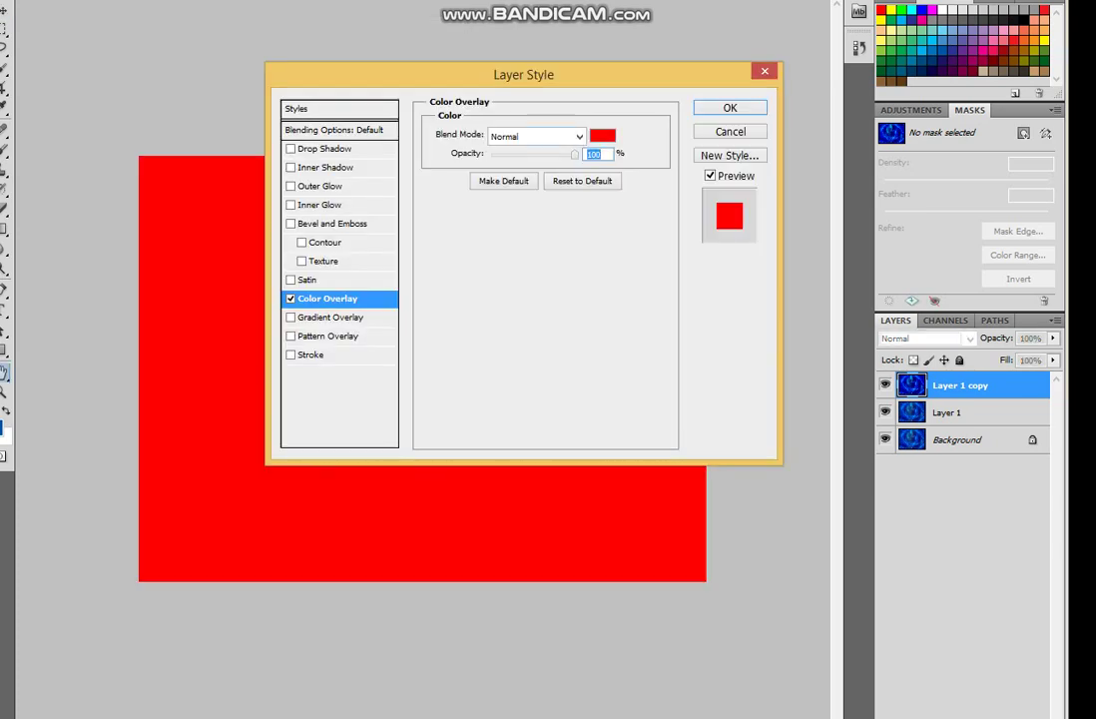
{"action": "left_click", "coordinate": [537, 136]}
{"action": "left_click", "coordinate": [459, 412]}
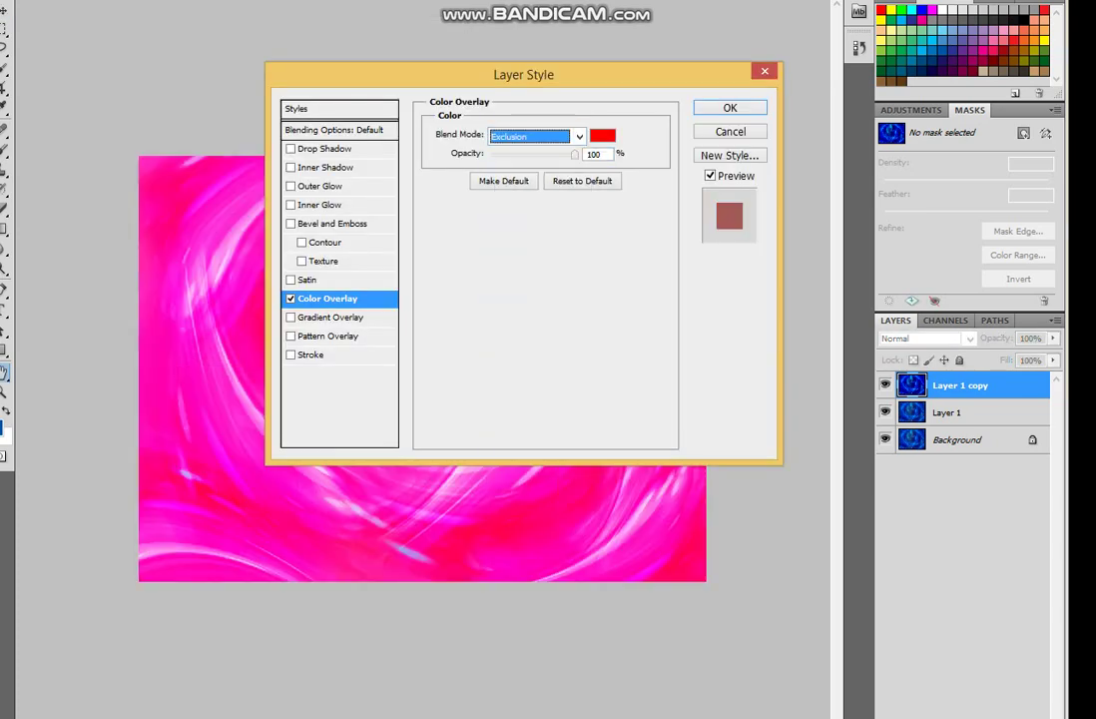
{"action": "left_click_drag", "start_coordinate": [523, 74], "coordinate": [838, 72]}
{"action": "key", "text": "alt+Down"}
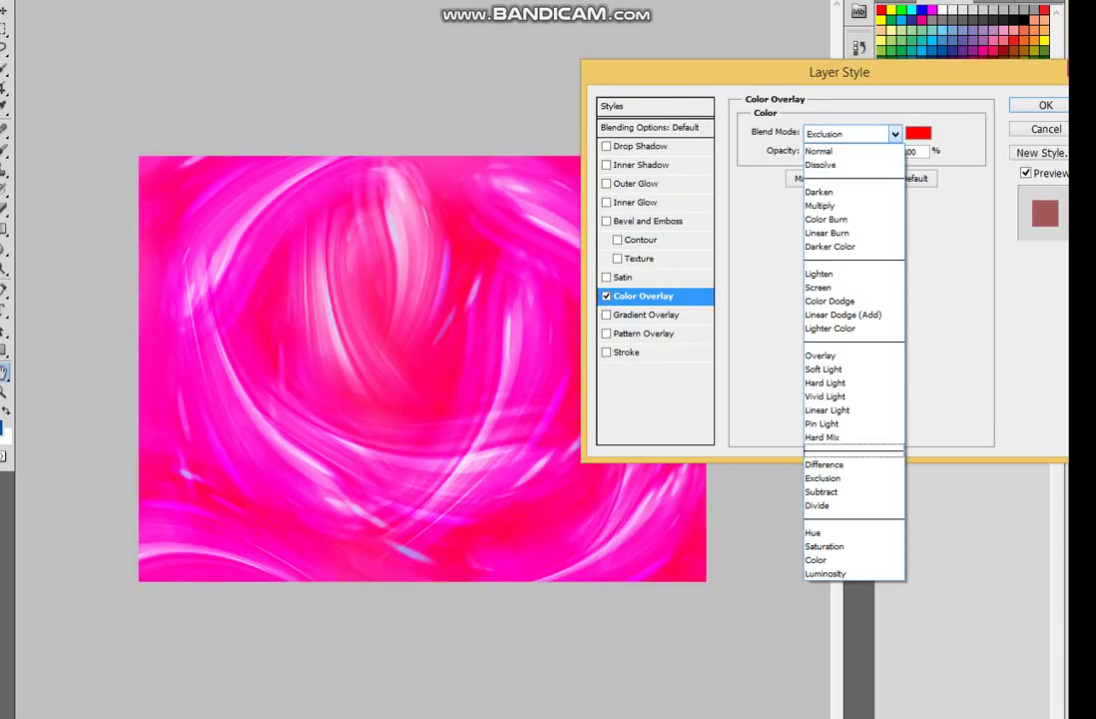
{"action": "key", "text": "Up"}
{"action": "key", "text": "Return"}
- Choose a pale pink overlay colour after trying several greens, and apply the style
{"action": "key", "text": "Tab"}
{"action": "key", "text": "space"}
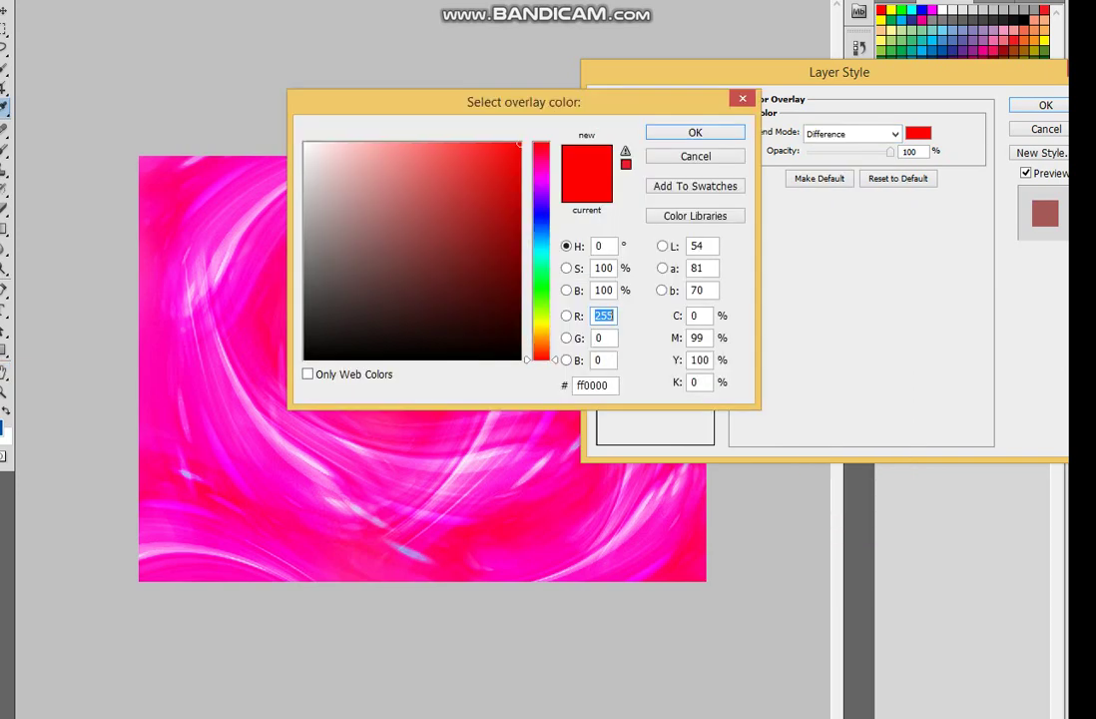
{"action": "left_click_drag", "start_coordinate": [523, 102], "coordinate": [806, 192]}
{"action": "left_click_drag", "start_coordinate": [823, 449], "coordinate": [823, 384]}
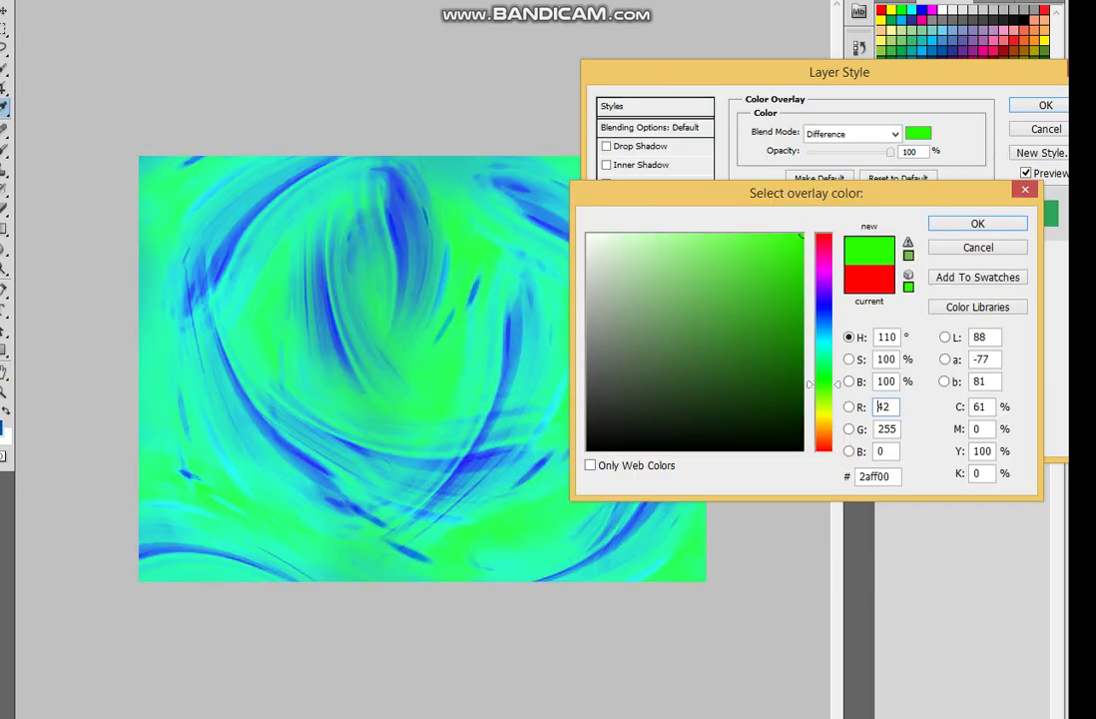
{"action": "left_click", "coordinate": [768, 357]}
{"action": "left_click", "coordinate": [701, 303]}
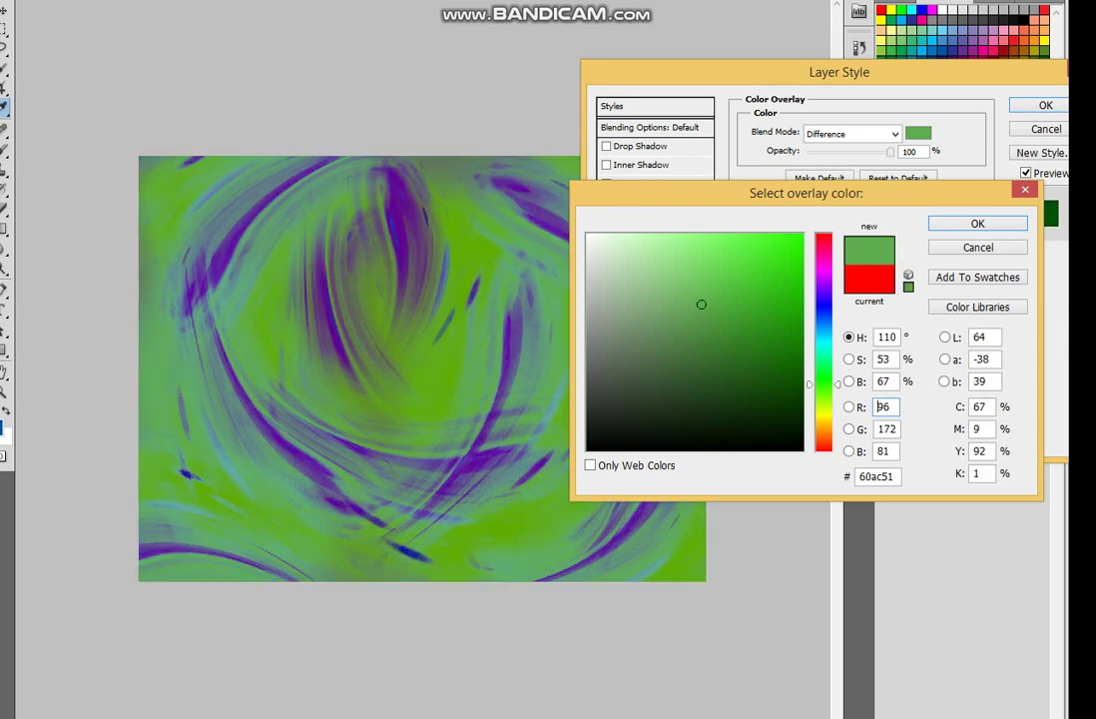
{"action": "left_click", "coordinate": [625, 299]}
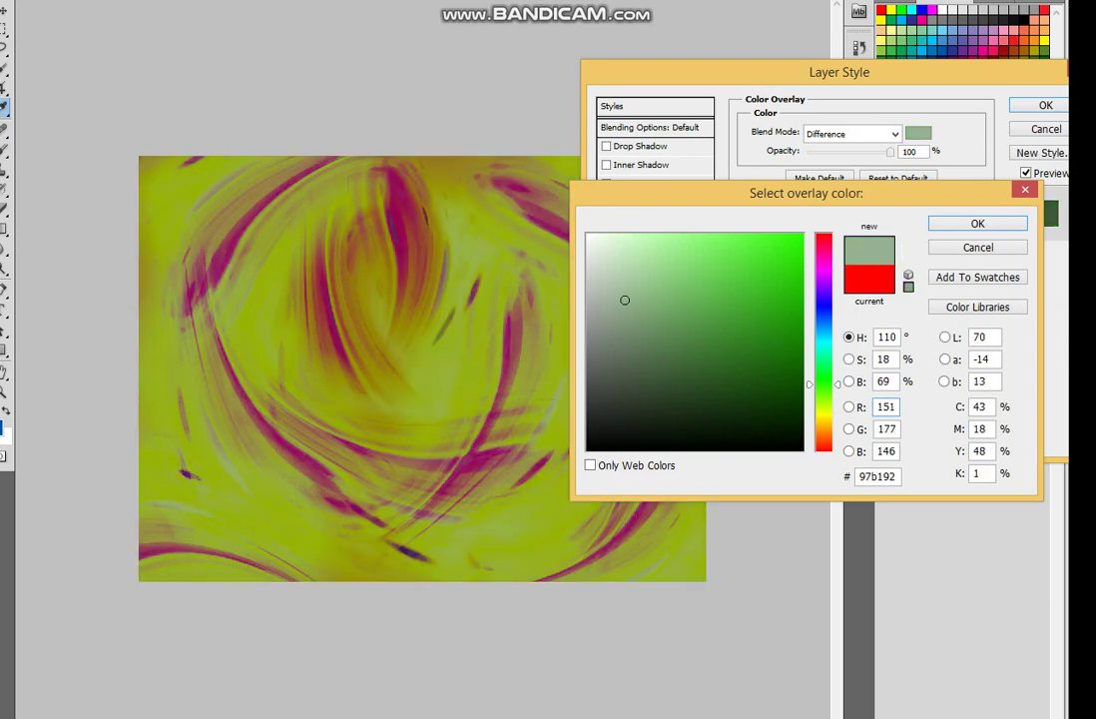
{"action": "left_click_drag", "start_coordinate": [625, 299], "coordinate": [614, 248]}
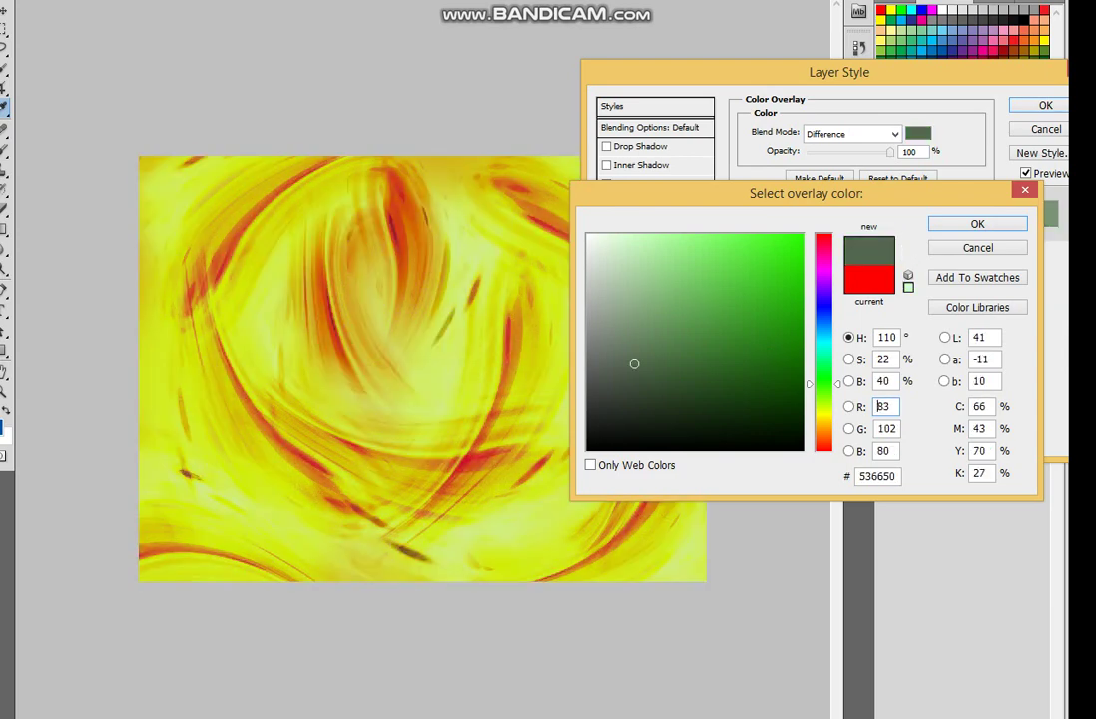
{"action": "left_click_drag", "start_coordinate": [633, 362], "coordinate": [683, 416]}
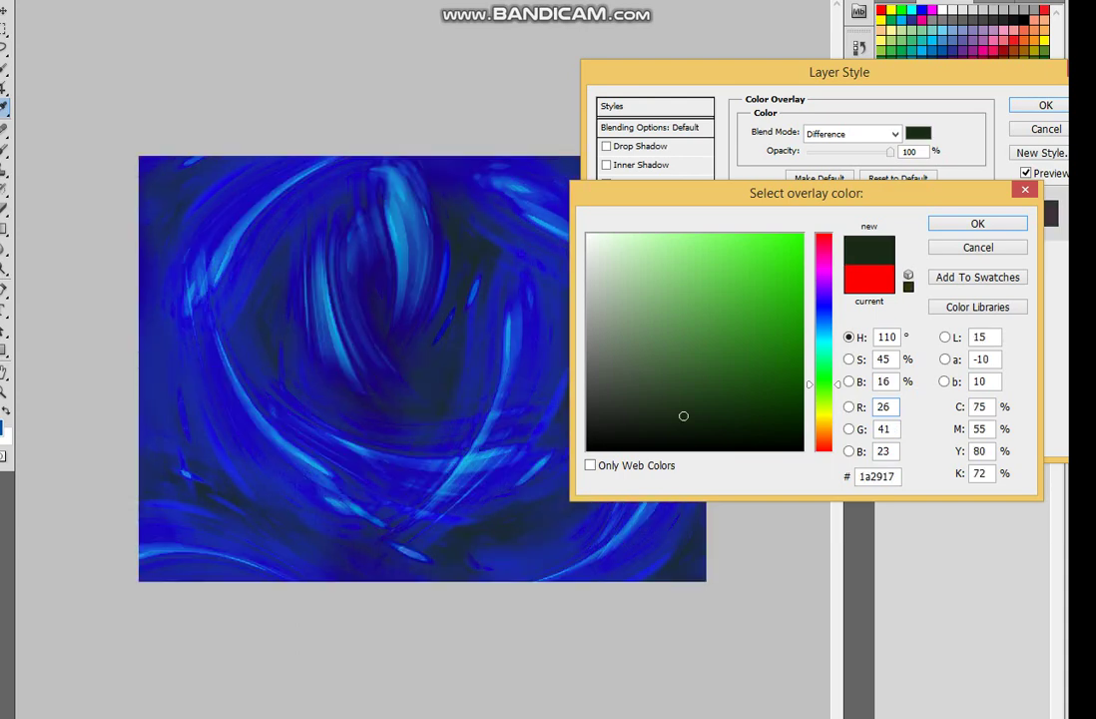
{"action": "left_click", "coordinate": [629, 274]}
{"action": "mouse_move", "coordinate": [824, 383]}
{"action": "left_mouse_down"}
{"action": "mouse_move", "coordinate": [824, 257]}
{"action": "mouse_move", "coordinate": [824, 439]}
{"action": "mouse_move", "coordinate": [823, 251]}
{"action": "left_mouse_up"}
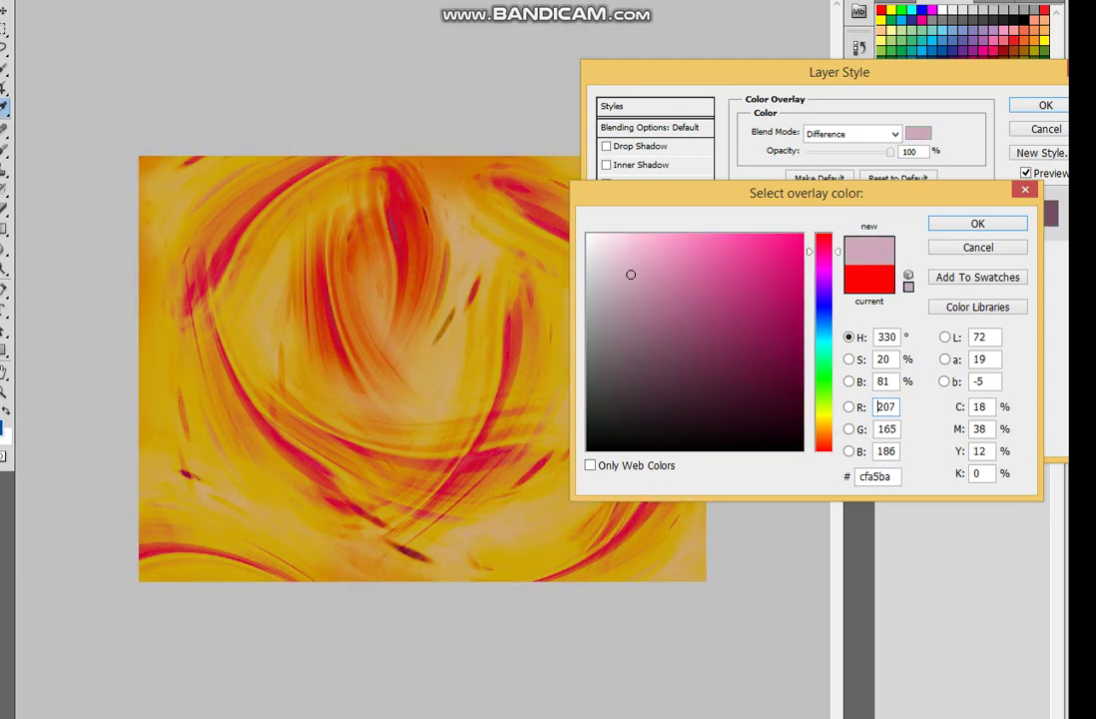
{"action": "key", "text": "Return"}
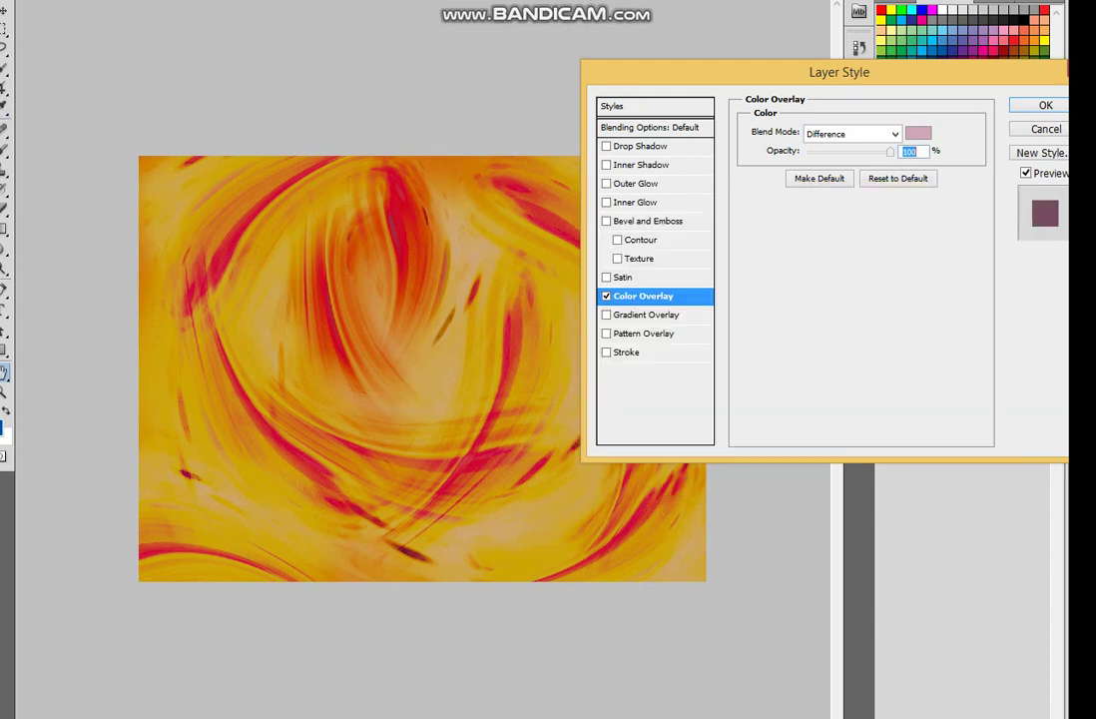
{"action": "key", "text": "Return"}
- Duplicate the image, then hide the Color Overlay effect on Layer 1 copy
{"action": "left_click", "coordinate": [80, 0]}
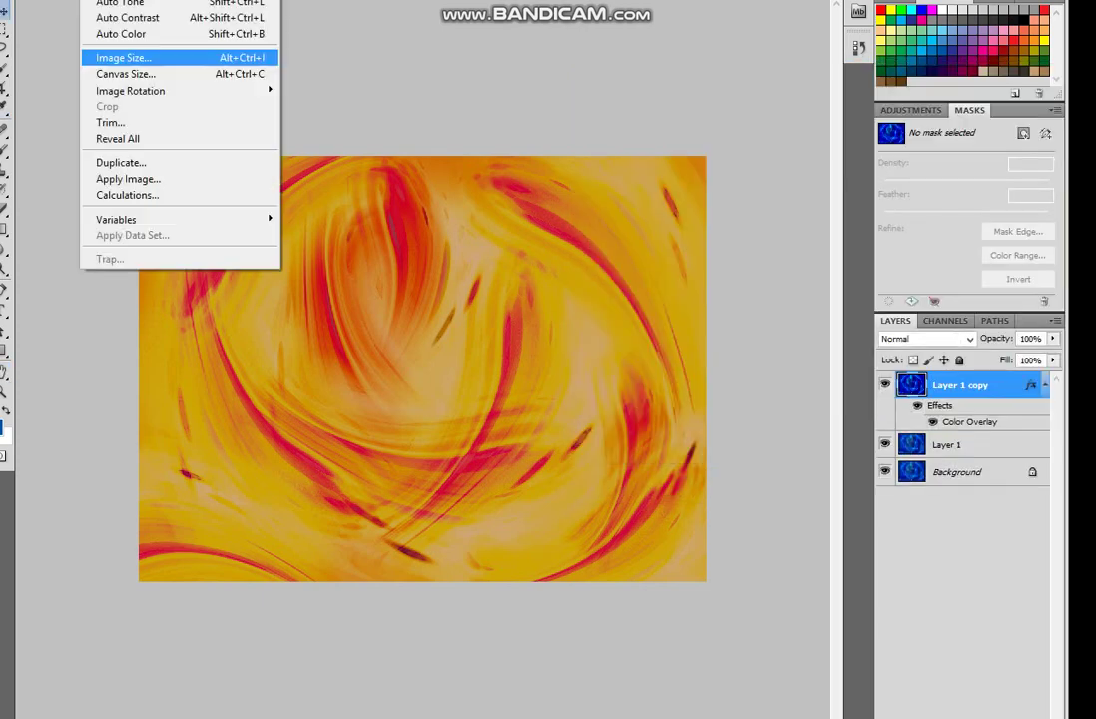
{"action": "left_click", "coordinate": [140, 140]}
{"action": "key", "text": "Return"}
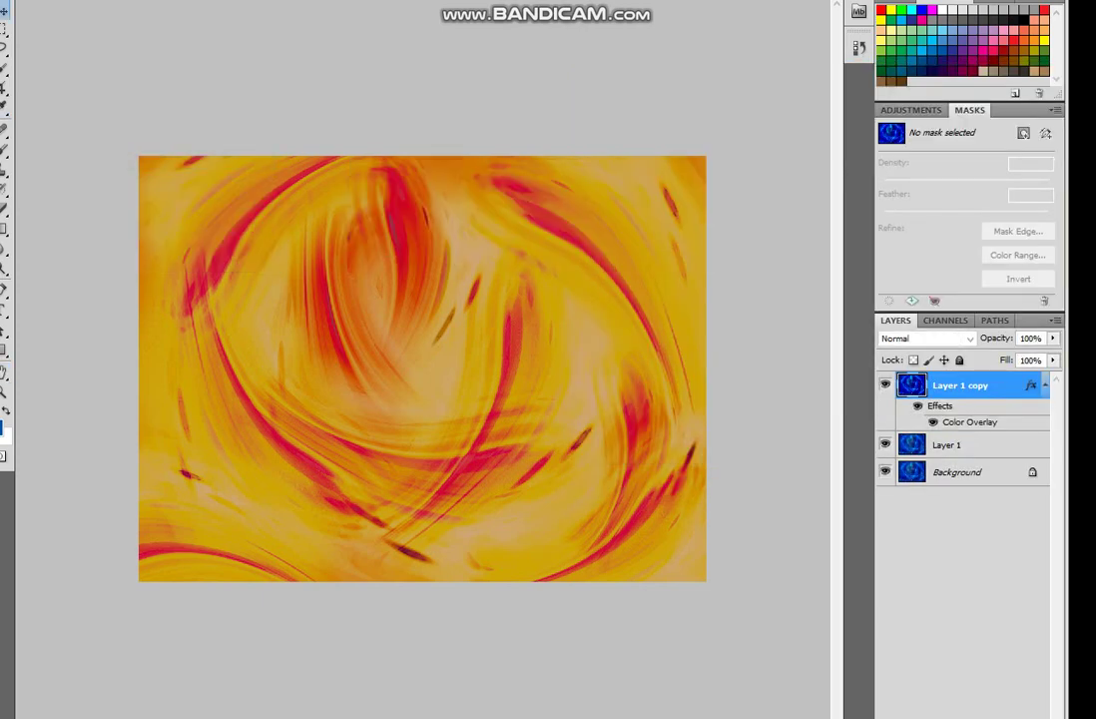
{"action": "left_click", "coordinate": [932, 422]}
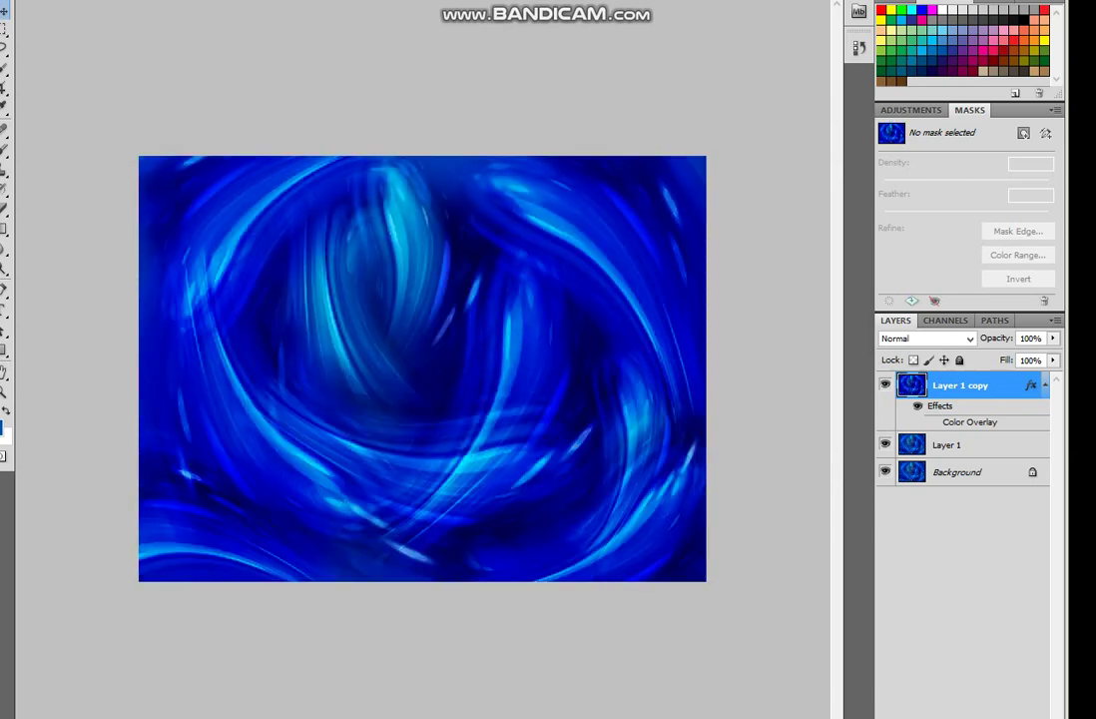
{"action": "left_click", "coordinate": [140, 1]}
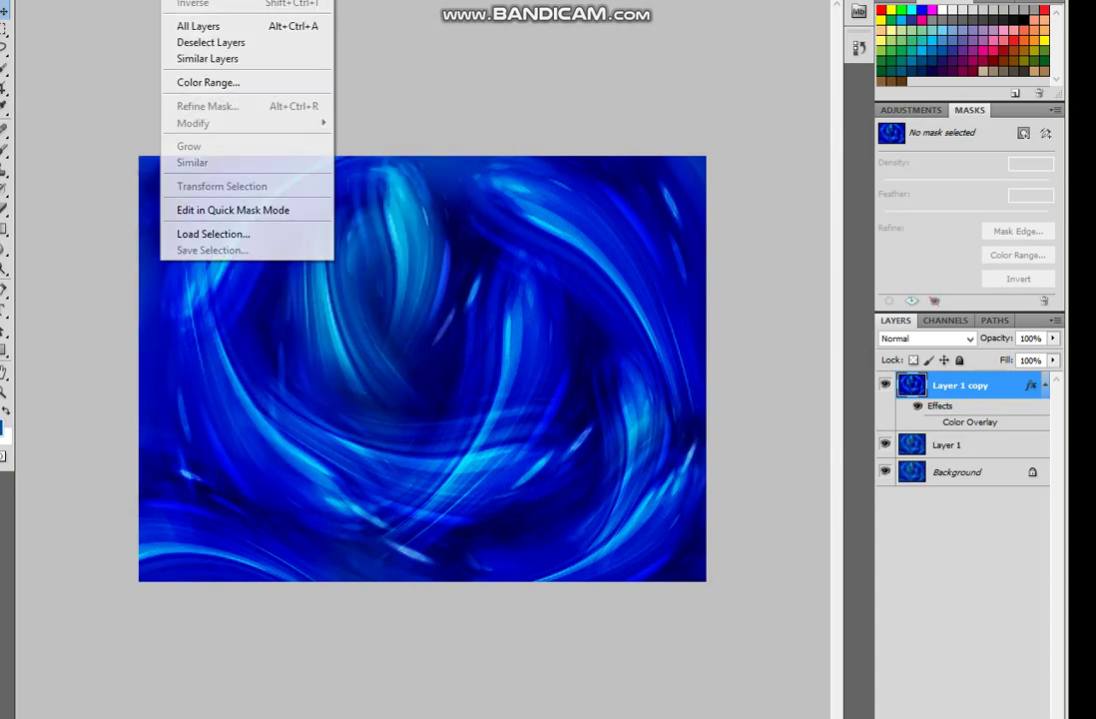
- Liquify the swirl with Forward Warp, bending the cyan streaks into a large central loop
{"action": "left_click", "coordinate": [234, 32]}
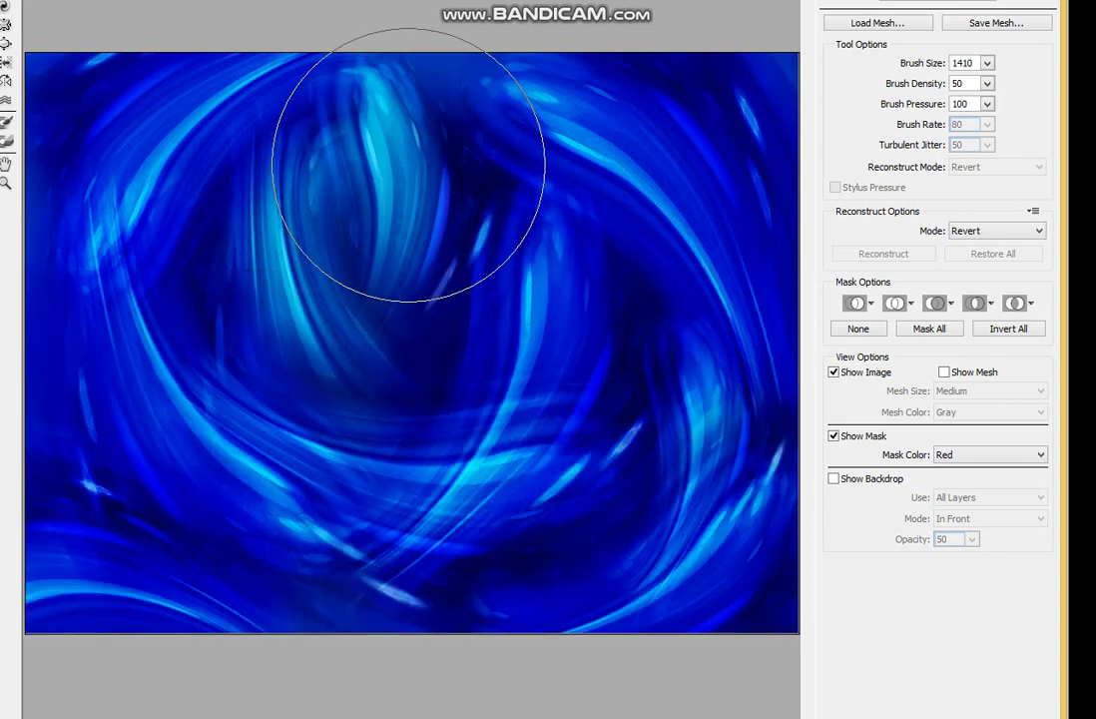
{"action": "mouse_move", "coordinate": [408, 165]}
{"action": "left_mouse_down"}
{"action": "mouse_move", "coordinate": [431, 234]}
{"action": "mouse_move", "coordinate": [420, 234]}
{"action": "mouse_move", "coordinate": [410, 191]}
{"action": "mouse_move", "coordinate": [419, 227]}
{"action": "mouse_move", "coordinate": [384, 224]}
{"action": "mouse_move", "coordinate": [462, 272]}
{"action": "mouse_move", "coordinate": [452, 282]}
{"action": "mouse_move", "coordinate": [496, 293]}
{"action": "mouse_move", "coordinate": [302, 258]}
{"action": "mouse_move", "coordinate": [198, 311]}
{"action": "mouse_move", "coordinate": [366, 317]}
{"action": "left_mouse_up"}
{"action": "mouse_move", "coordinate": [433, 286]}
{"action": "left_mouse_down"}
{"action": "mouse_move", "coordinate": [512, 311]}
{"action": "mouse_move", "coordinate": [479, 305]}
{"action": "mouse_move", "coordinate": [612, 188]}
{"action": "mouse_move", "coordinate": [672, 85]}
{"action": "mouse_move", "coordinate": [371, 122]}
{"action": "mouse_move", "coordinate": [349, 73]}
{"action": "left_mouse_up"}
{"action": "mouse_move", "coordinate": [385, 375]}
{"action": "left_mouse_down"}
{"action": "mouse_move", "coordinate": [389, 409]}
{"action": "mouse_move", "coordinate": [634, 489]}
{"action": "mouse_move", "coordinate": [696, 452]}
{"action": "mouse_move", "coordinate": [749, 516]}
{"action": "mouse_move", "coordinate": [477, 501]}
{"action": "mouse_move", "coordinate": [474, 571]}
{"action": "mouse_move", "coordinate": [428, 599]}
{"action": "left_mouse_up"}
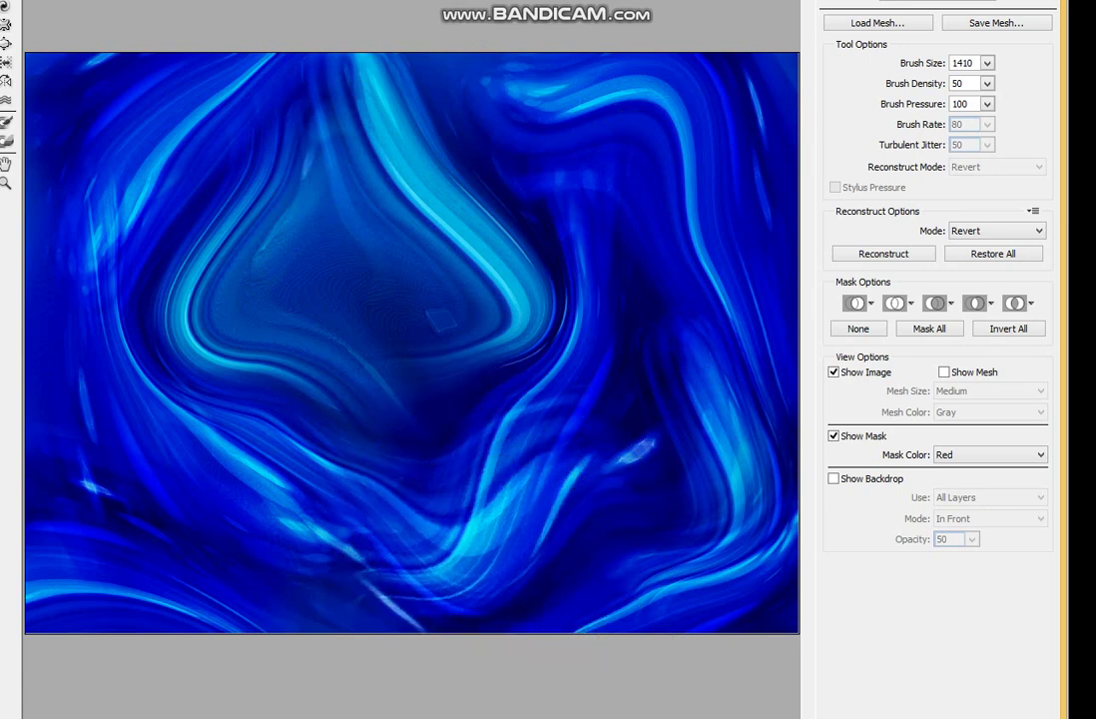
{"action": "key", "text": "Return"}
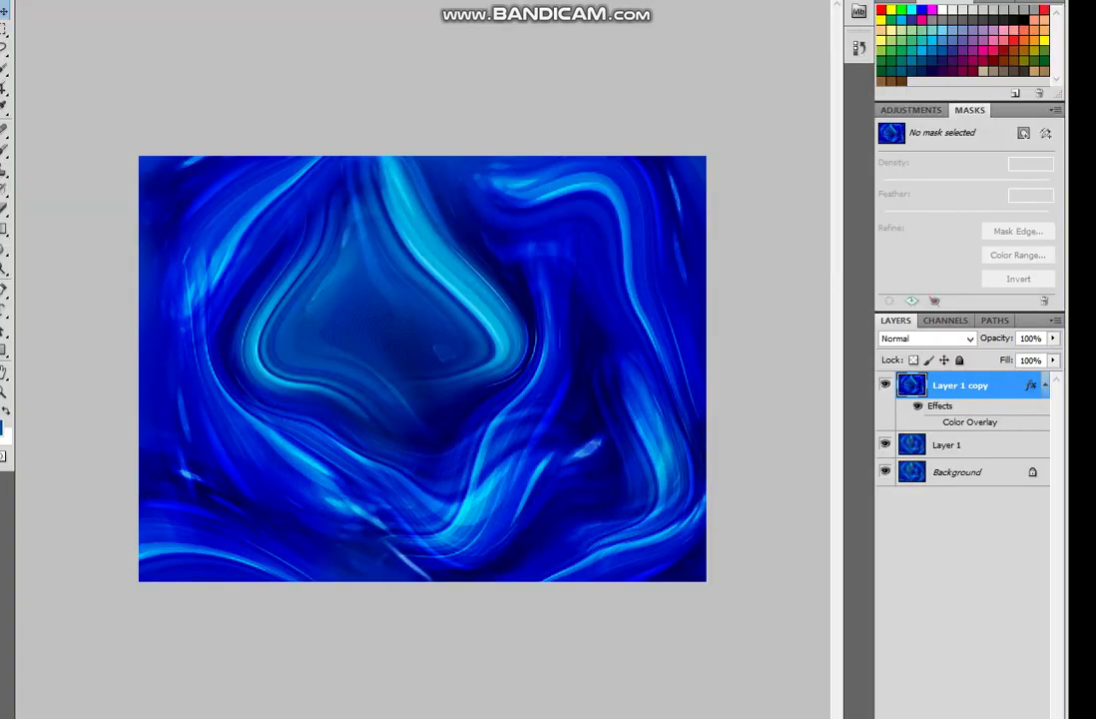
{"action": "left_click", "coordinate": [4, 47]}
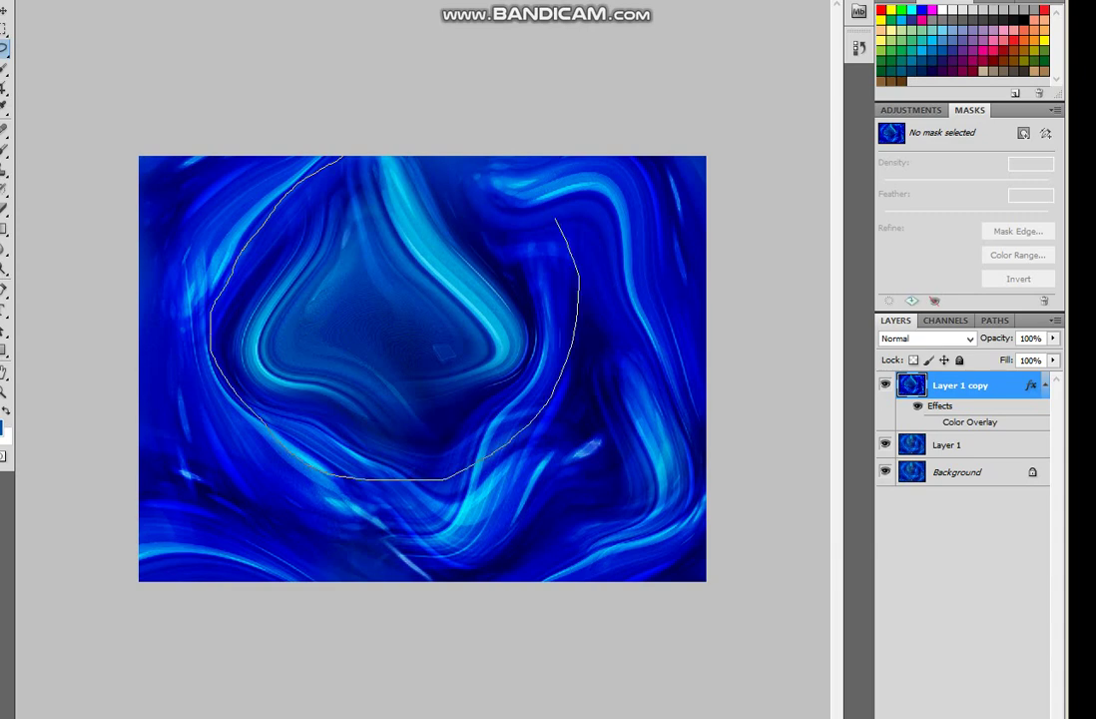
- Lasso the central loop onto Layer 2, shrink it, and erase its hard edges
{"action": "left_click_drag", "start_coordinate": [443, 479], "coordinate": [262, 158]}
{"action": "key", "text": "ctrl+j"}
{"action": "key", "text": "ctrl+t"}
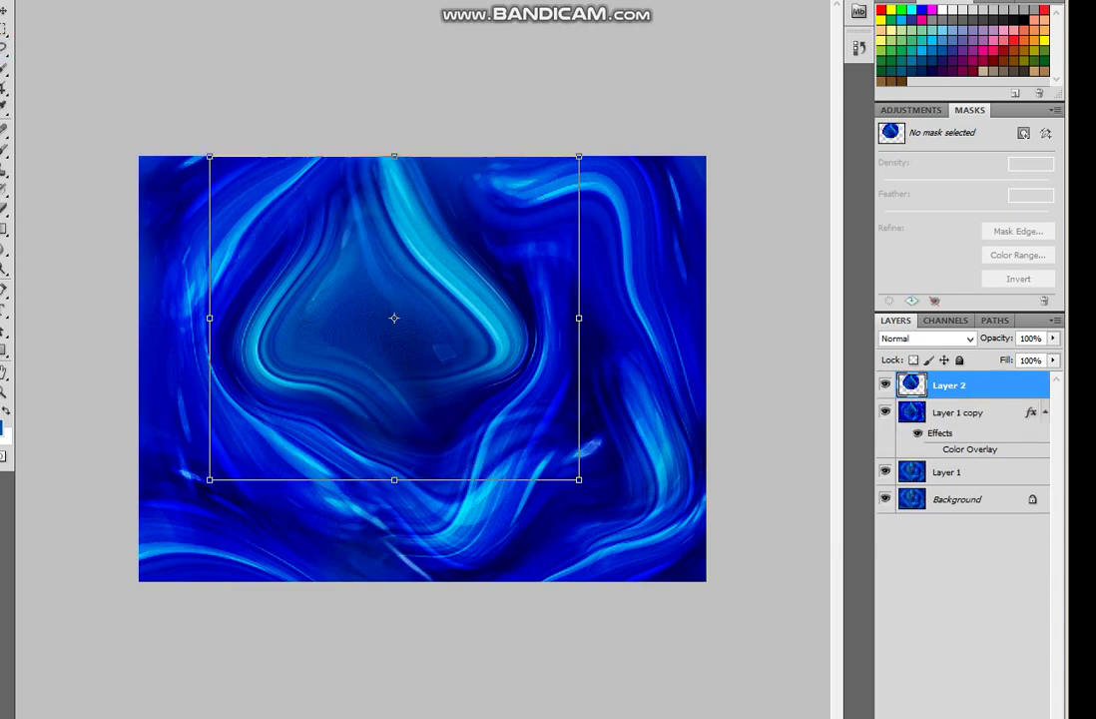
{"action": "left_click_drag", "start_coordinate": [579, 479], "coordinate": [508, 415]}
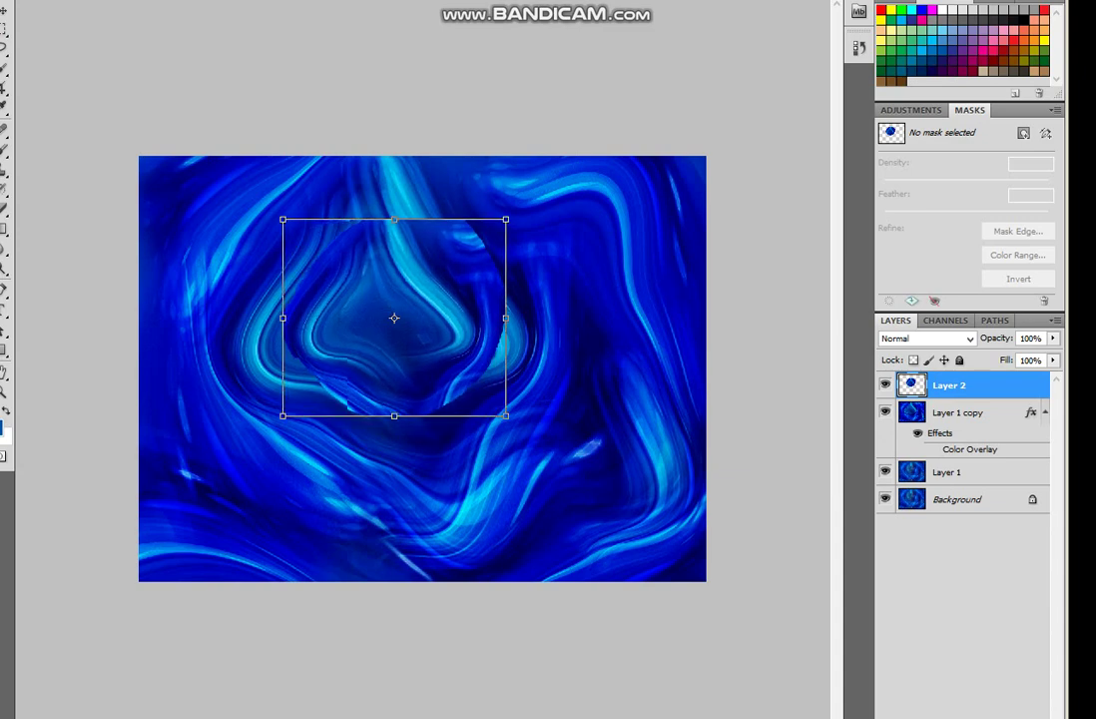
{"action": "key", "text": "Return"}
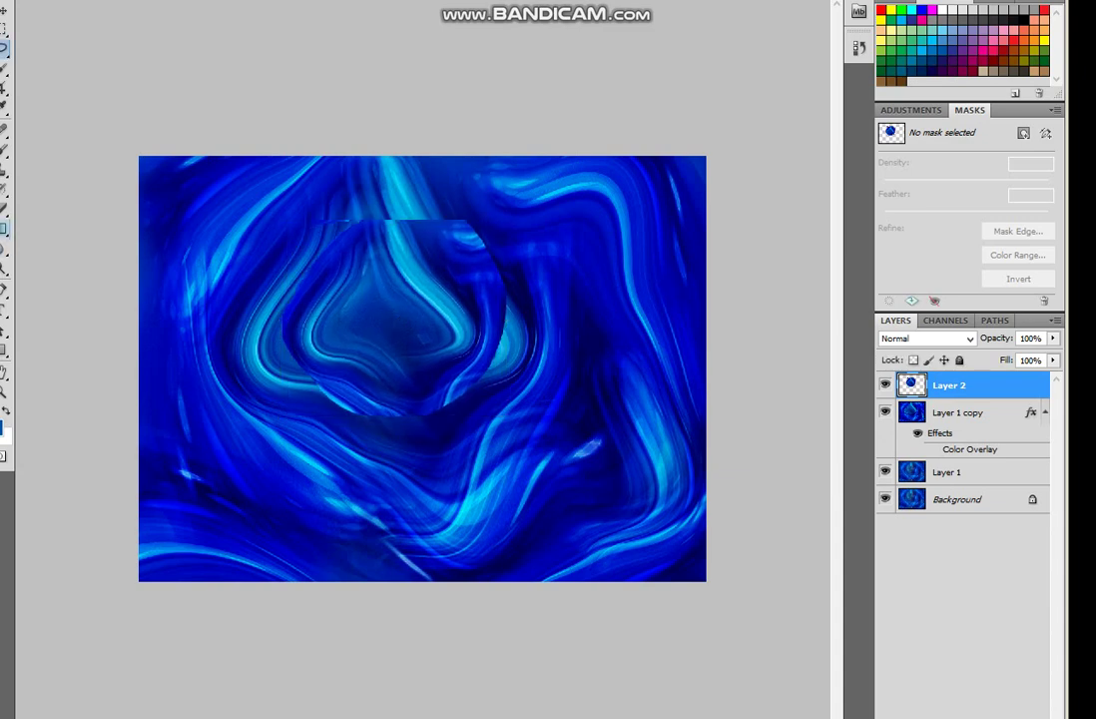
{"action": "key", "text": "e"}
{"action": "mouse_move", "coordinate": [299, 205]}
{"action": "left_mouse_down"}
{"action": "mouse_move", "coordinate": [379, 209]}
{"action": "mouse_move", "coordinate": [427, 290]}
{"action": "mouse_move", "coordinate": [395, 339]}
{"action": "mouse_move", "coordinate": [344, 349]}
{"action": "mouse_move", "coordinate": [280, 341]}
{"action": "mouse_move", "coordinate": [369, 379]}
{"action": "left_mouse_up"}
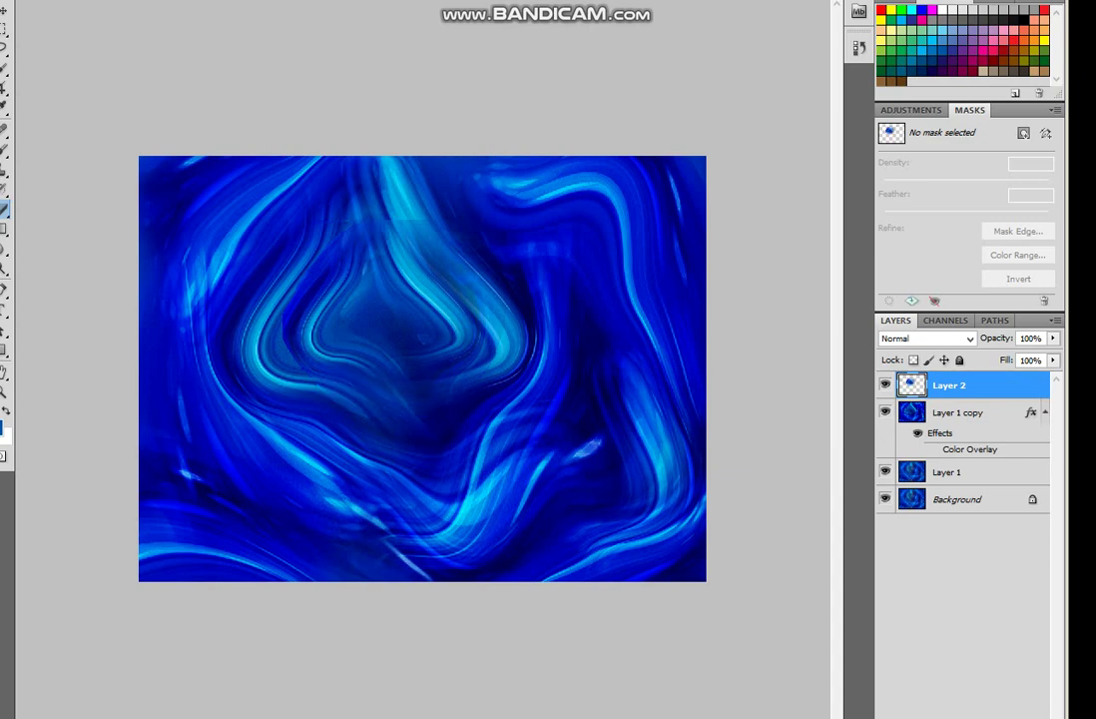
- Nudge Layer 2 up and left, then duplicate it as Layer 2 copy and flip it
{"action": "key", "text": "v"}
{"action": "left_click_drag", "start_coordinate": [399, 280], "coordinate": [397, 271]}
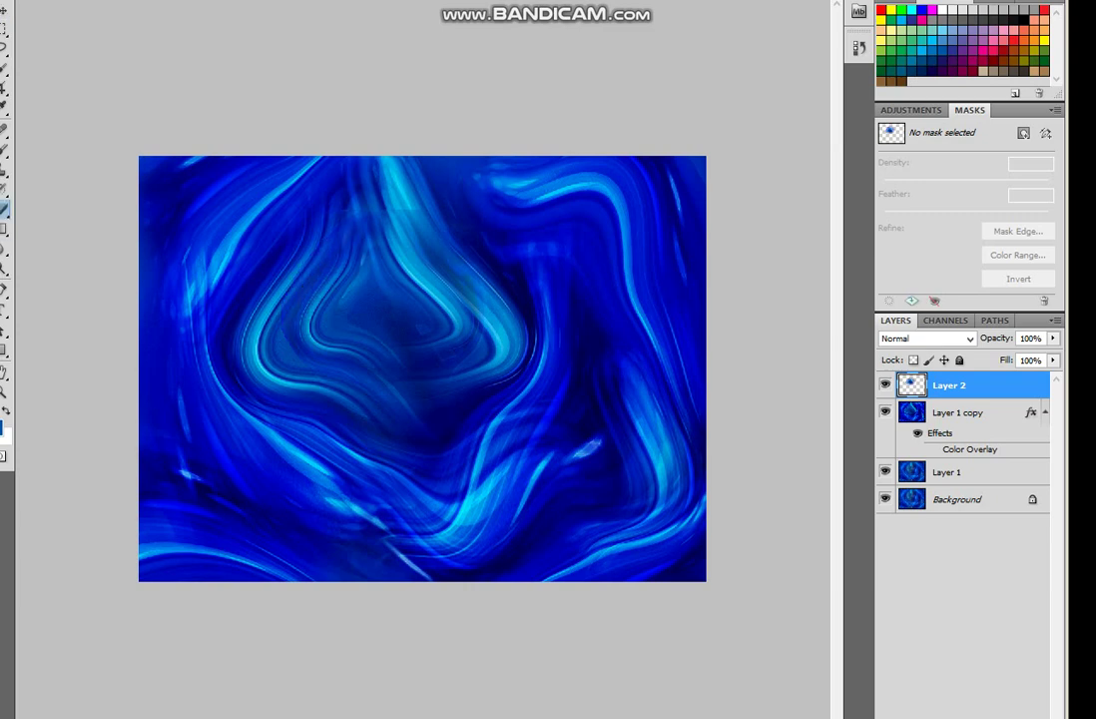
{"action": "left_click_drag", "start_coordinate": [469, 389], "coordinate": [463, 362]}
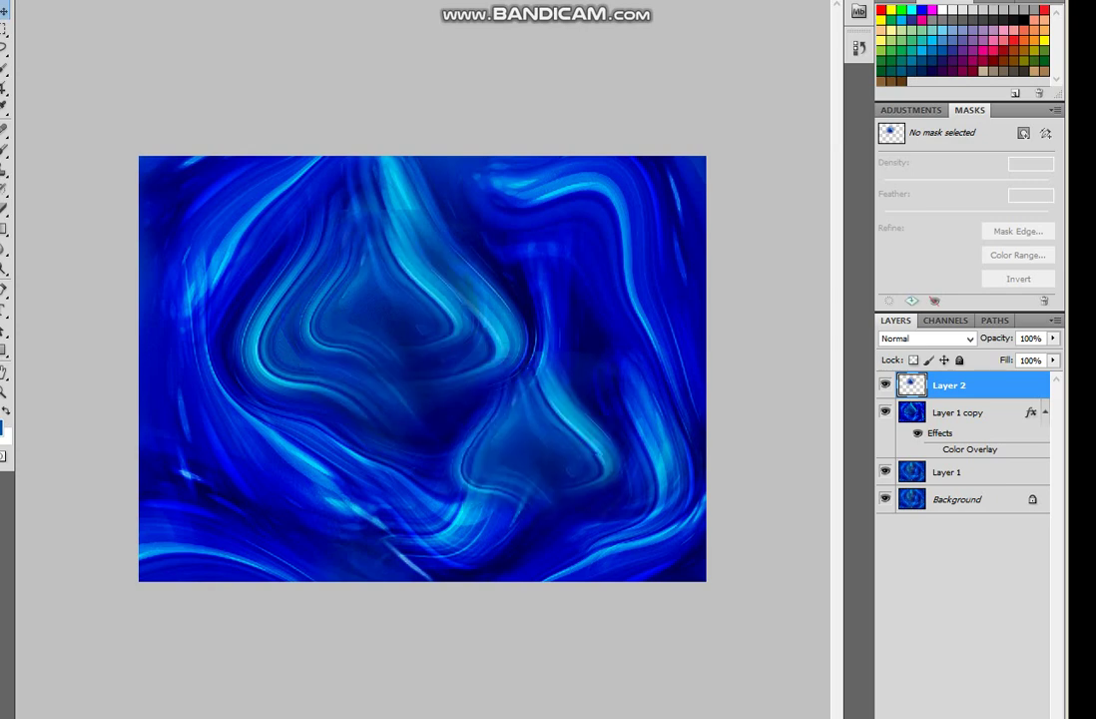
{"action": "key", "text": "ctrl+j"}
{"action": "key", "text": "ctrl+t"}
{"action": "mouse_move", "coordinate": [546, 371]}
{"action": "left_mouse_down"}
{"action": "mouse_move", "coordinate": [546, 552]}
{"action": "mouse_move", "coordinate": [546, 343]}
{"action": "left_mouse_up"}
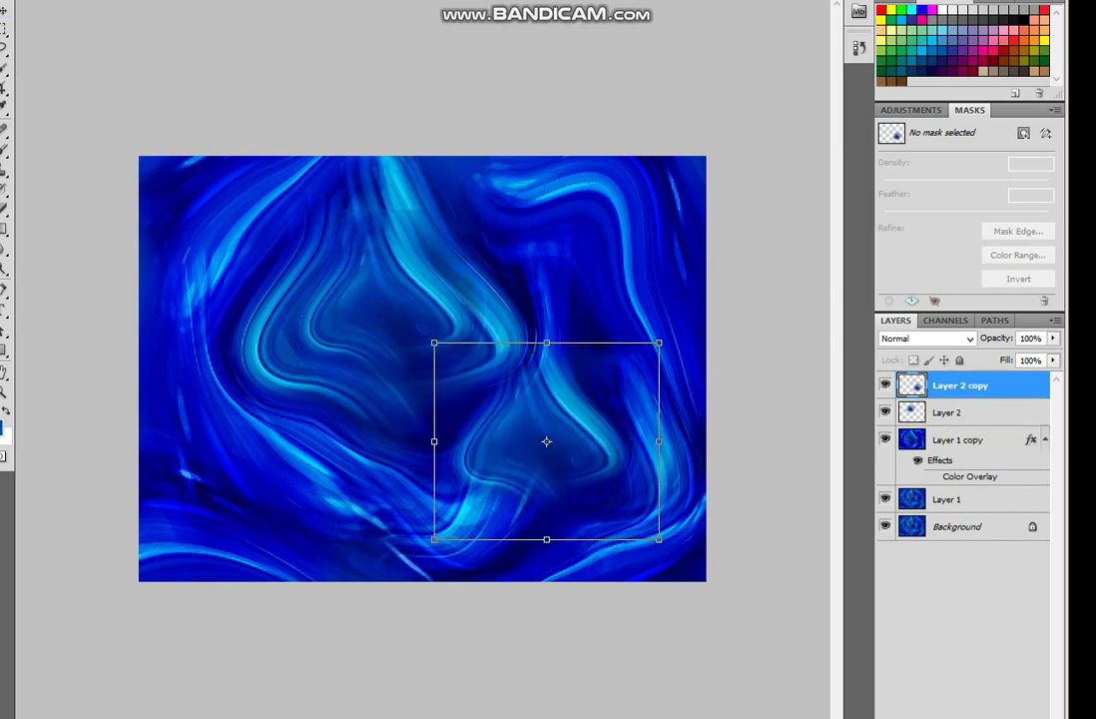
- Rotate Layer 2 copy counter-clockwise and move it toward the lower right
{"action": "left_click_drag", "start_coordinate": [669, 334], "coordinate": [580, 282]}
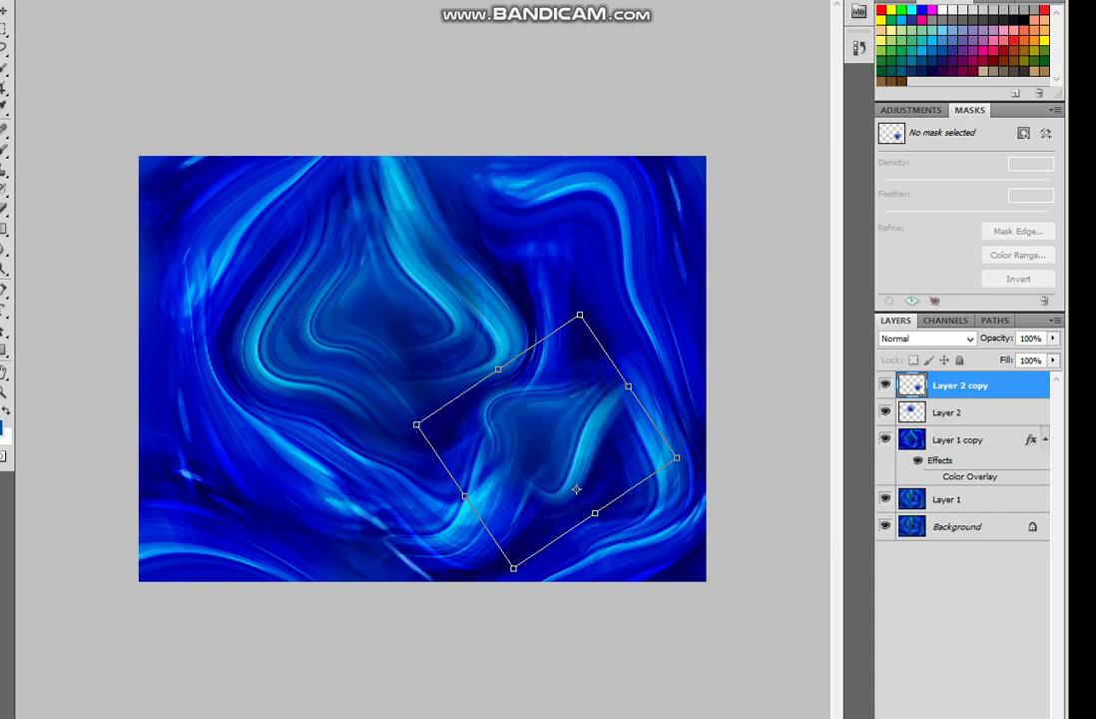
{"action": "left_click_drag", "start_coordinate": [536, 439], "coordinate": [576, 489]}
{"action": "left_click_drag", "start_coordinate": [739, 519], "coordinate": [727, 423]}
{"action": "key", "text": "Return"}
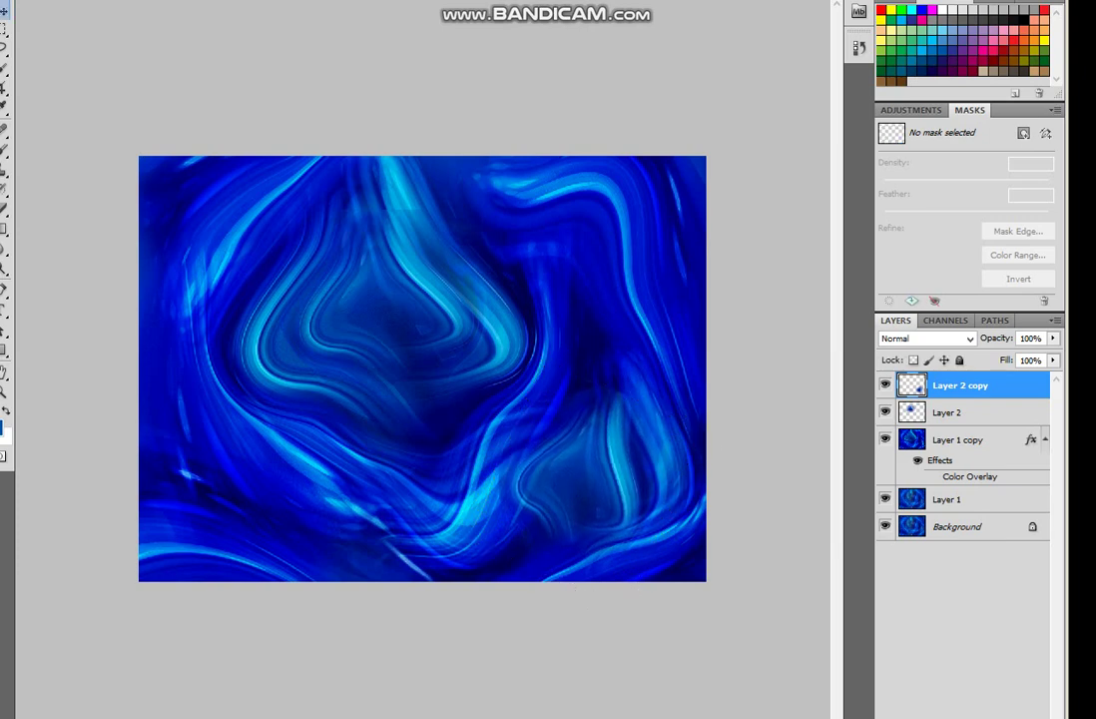
{"action": "key", "text": "e"}
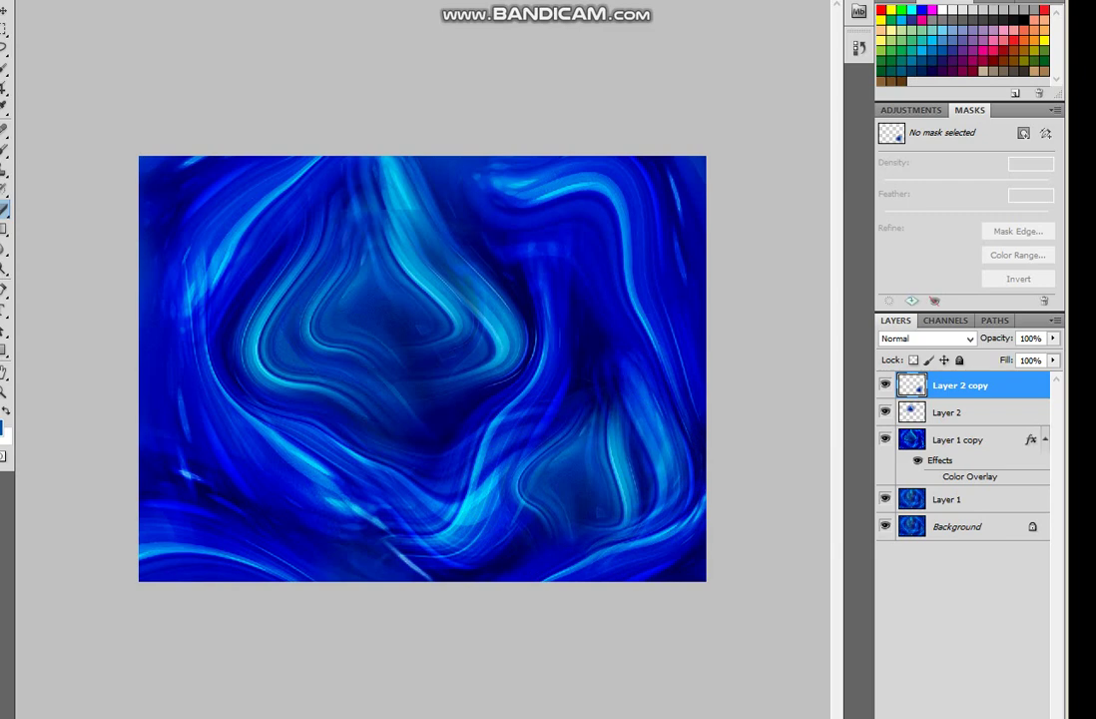
{"action": "key", "text": "v"}
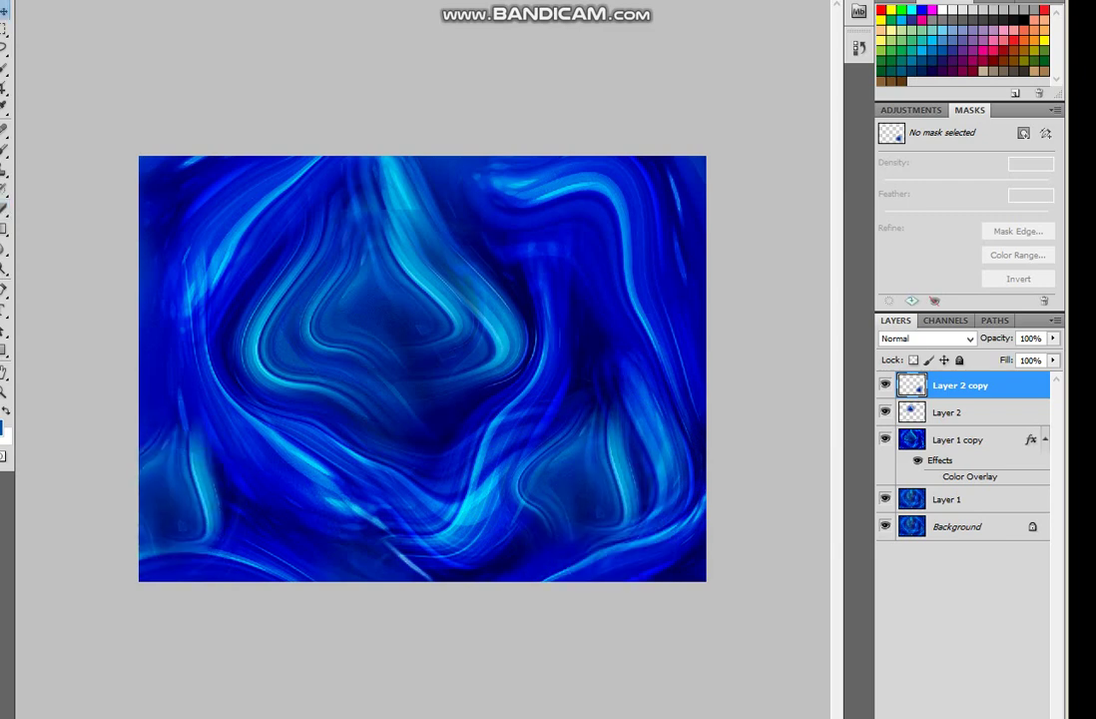
- Add Layer 2 copy 2, rotated about 52°, stretched, and moved to the upper right
{"action": "key", "text": "ctrl+j"}
{"action": "key", "text": "ctrl+t"}
{"action": "left_click_drag", "start_coordinate": [299, 578], "coordinate": [349, 447]}
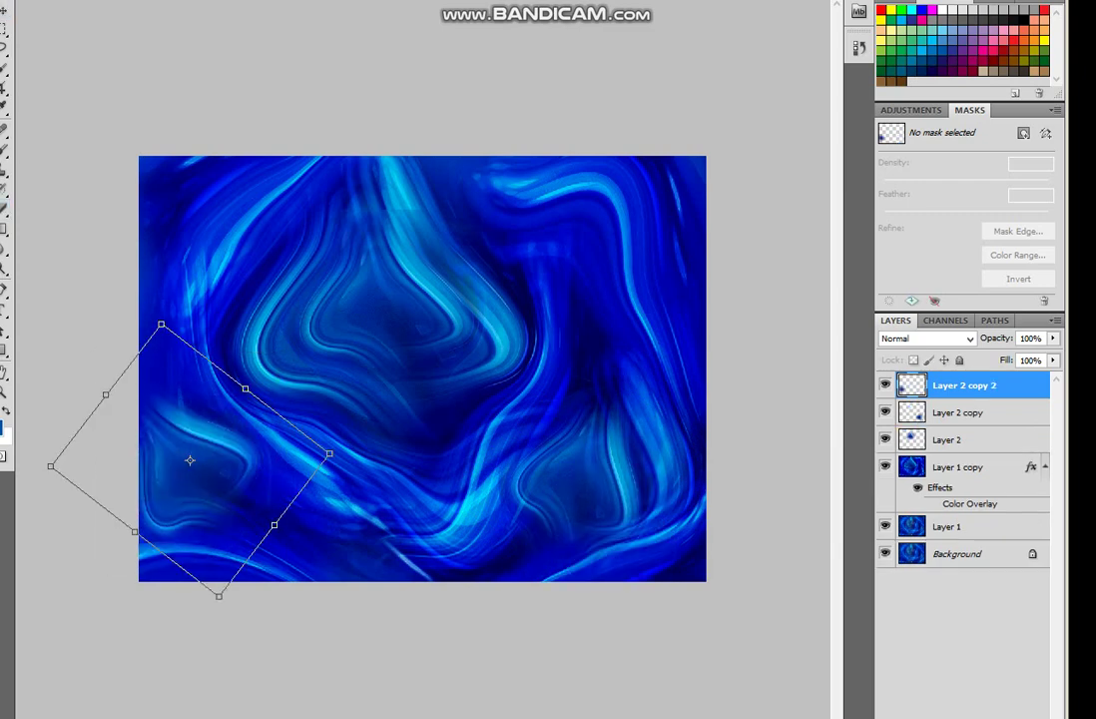
{"action": "mouse_move", "coordinate": [273, 524]}
{"action": "left_mouse_down"}
{"action": "mouse_move", "coordinate": [319, 559]}
{"action": "mouse_move", "coordinate": [328, 546]}
{"action": "left_mouse_up"}
{"action": "key", "text": "Left"}
{"action": "key", "text": "Left"}
{"action": "key", "text": "Left"}
{"action": "key", "text": "Return"}
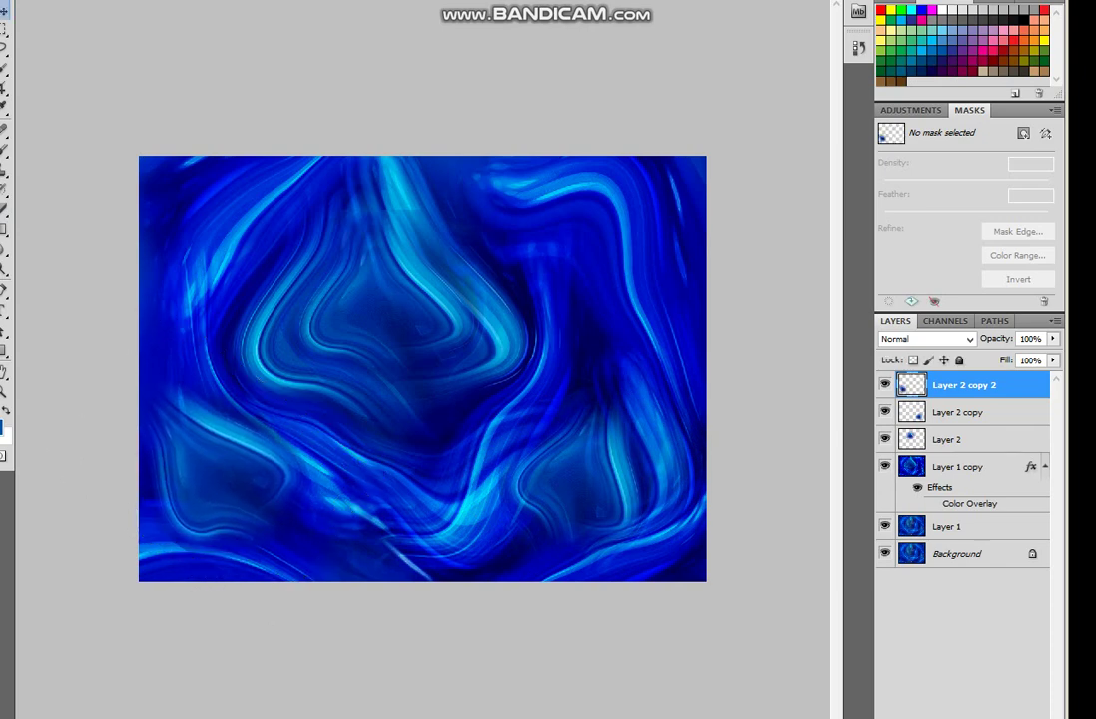
{"action": "mouse_move", "coordinate": [259, 449]}
{"action": "left_mouse_down"}
{"action": "mouse_move", "coordinate": [529, 235]}
{"action": "mouse_move", "coordinate": [514, 222]}
{"action": "left_mouse_up"}
- Add Layer 2 copy 3 and soften part of it with a 1009 px, 0% hardness brush
{"action": "key", "text": "ctrl+j"}
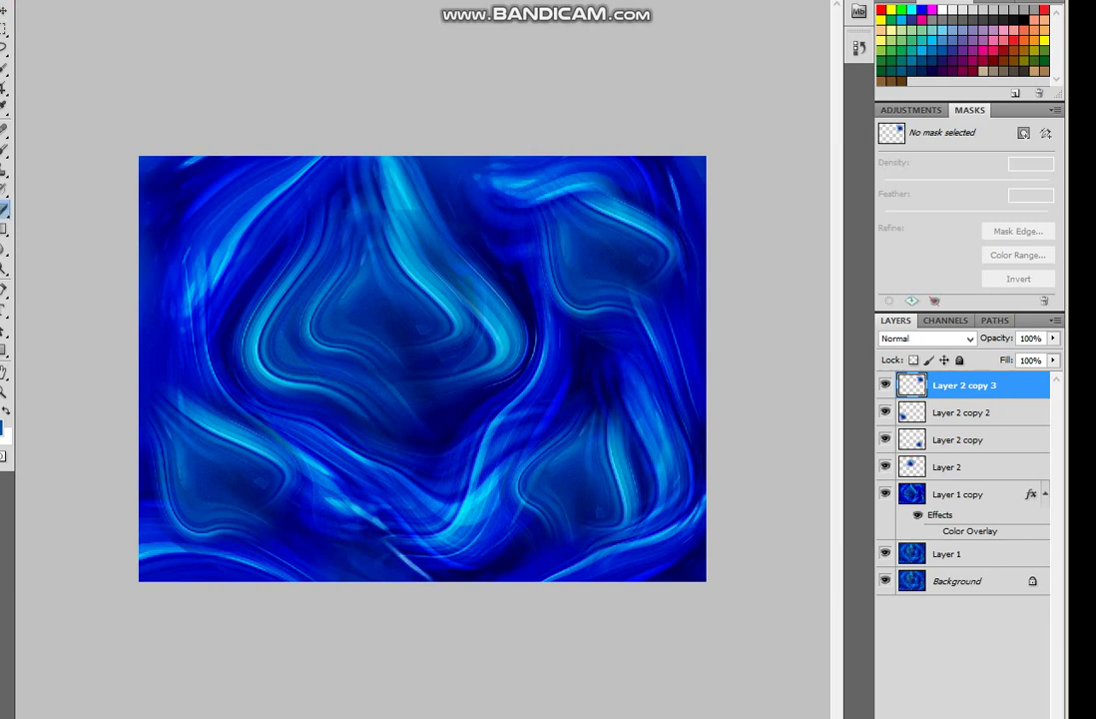
{"action": "right_click", "coordinate": [619, 377]}
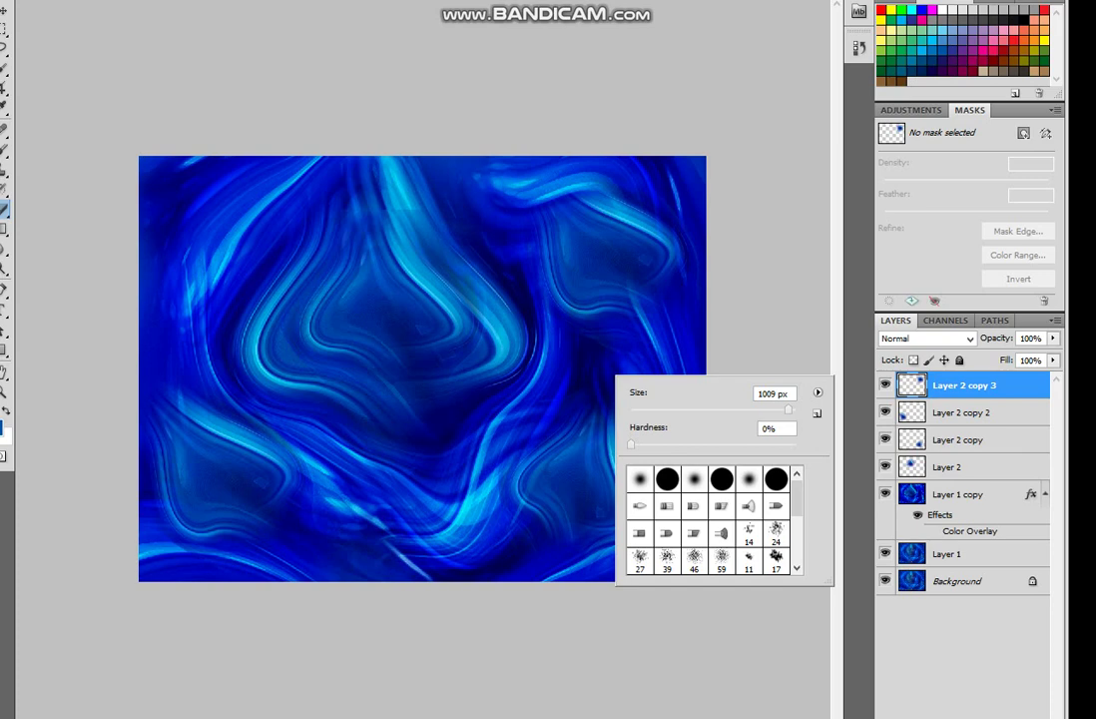
{"action": "left_click", "coordinate": [599, 419]}
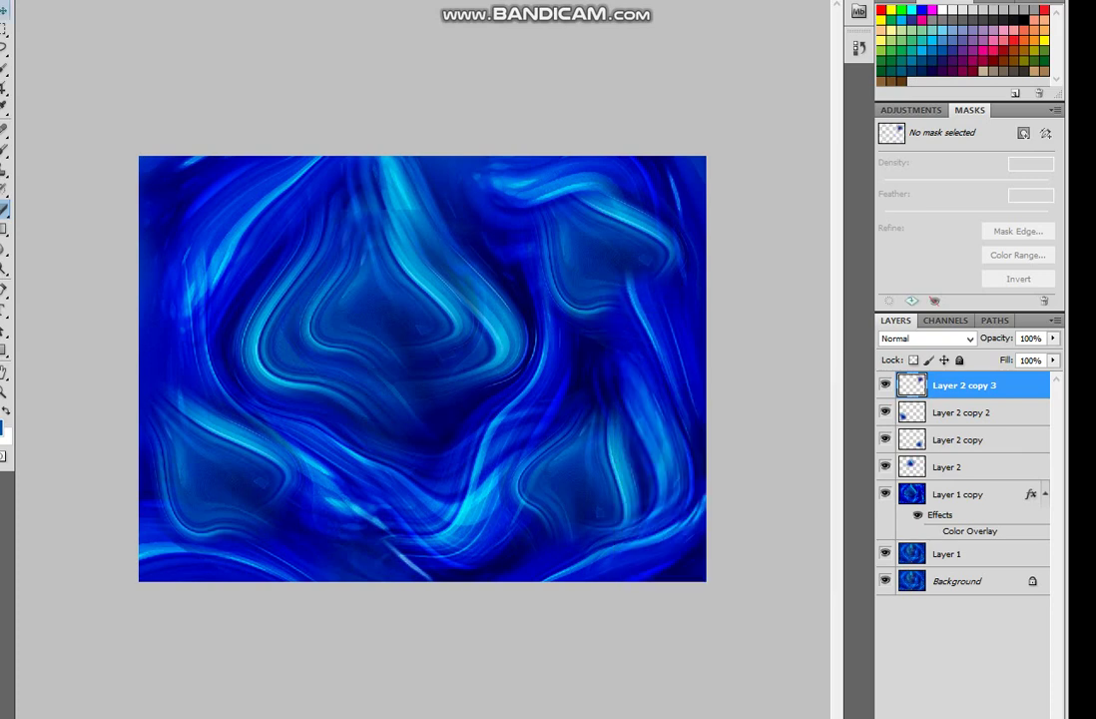
{"action": "key", "text": "ctrl+j"}
- Shrink the copied swirl, move it up-left and rotate it about 28° clockwise
{"action": "key", "text": "ctrl+t"}
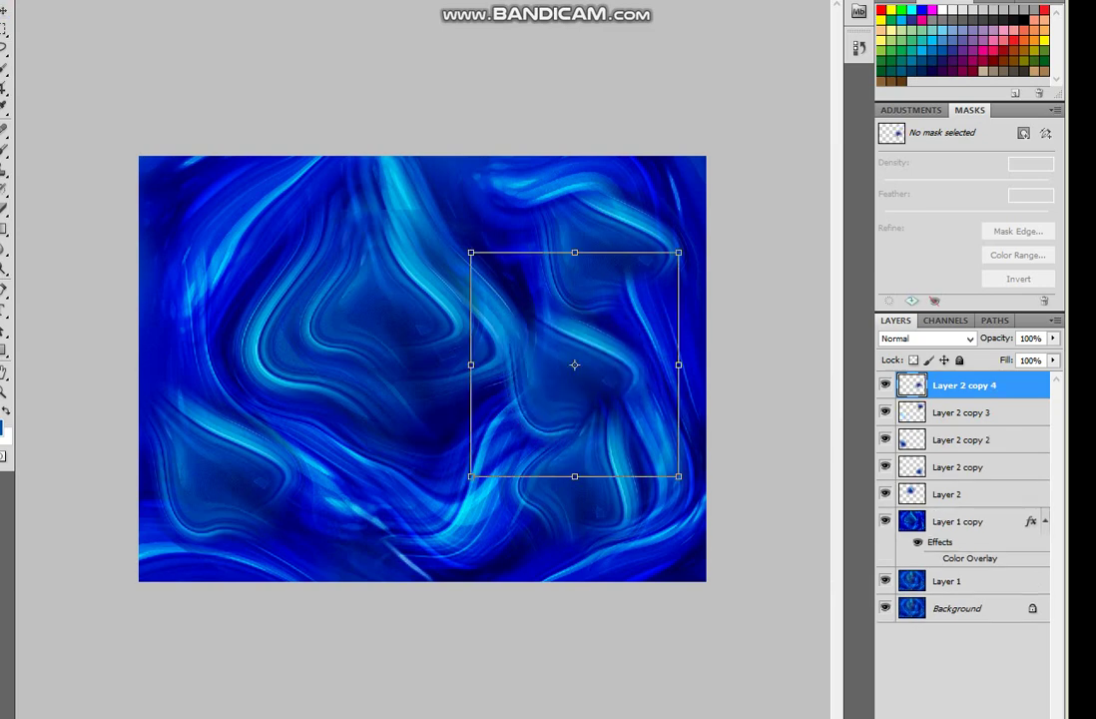
{"action": "mouse_move", "coordinate": [679, 476]}
{"action": "left_mouse_down"}
{"action": "mouse_move", "coordinate": [565, 350]}
{"action": "mouse_move", "coordinate": [577, 367]}
{"action": "left_mouse_up"}
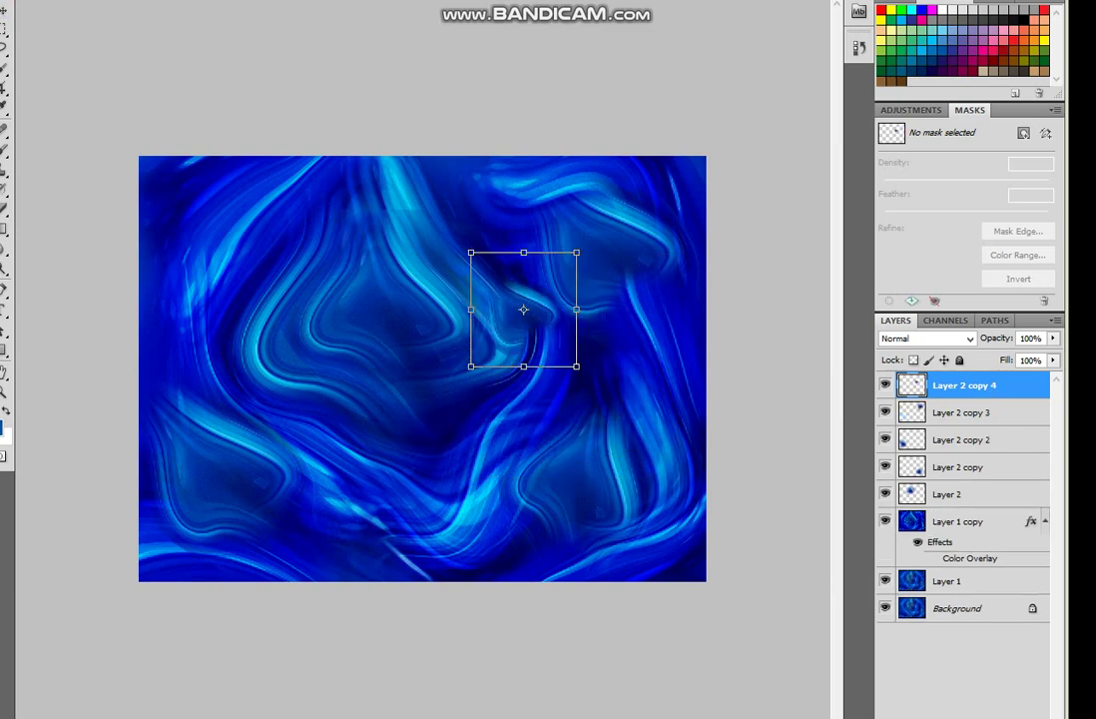
{"action": "mouse_move", "coordinate": [523, 309]}
{"action": "left_mouse_down"}
{"action": "mouse_move", "coordinate": [392, 327]}
{"action": "mouse_move", "coordinate": [383, 308]}
{"action": "left_mouse_up"}
{"action": "left_click_drag", "start_coordinate": [450, 239], "coordinate": [473, 279]}
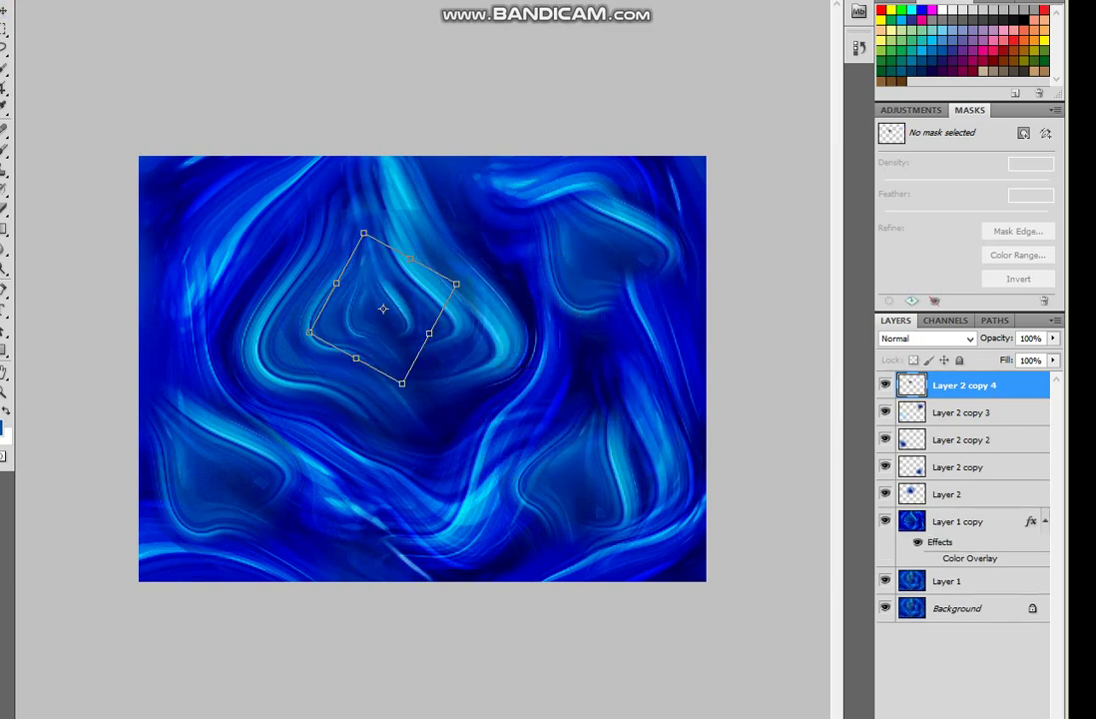
{"action": "key", "text": "Return"}
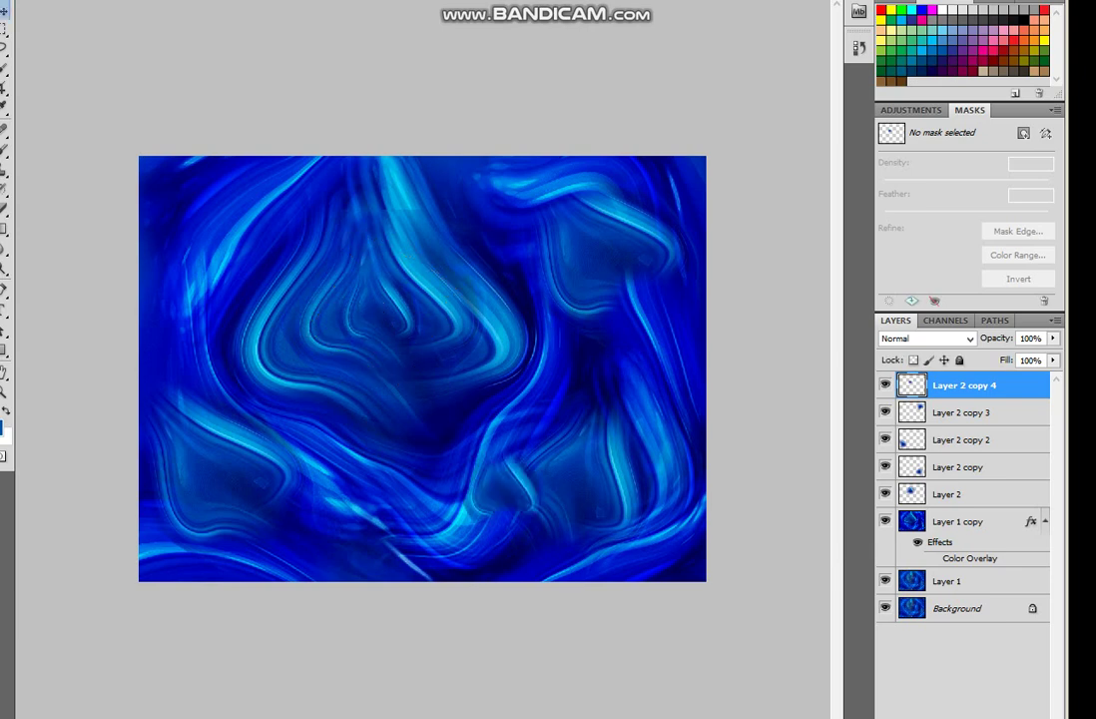
- Duplicate the swirl as Layer 2 copy 5 and enlarge it about 1.3 times
{"action": "key", "text": "ctrl+j"}
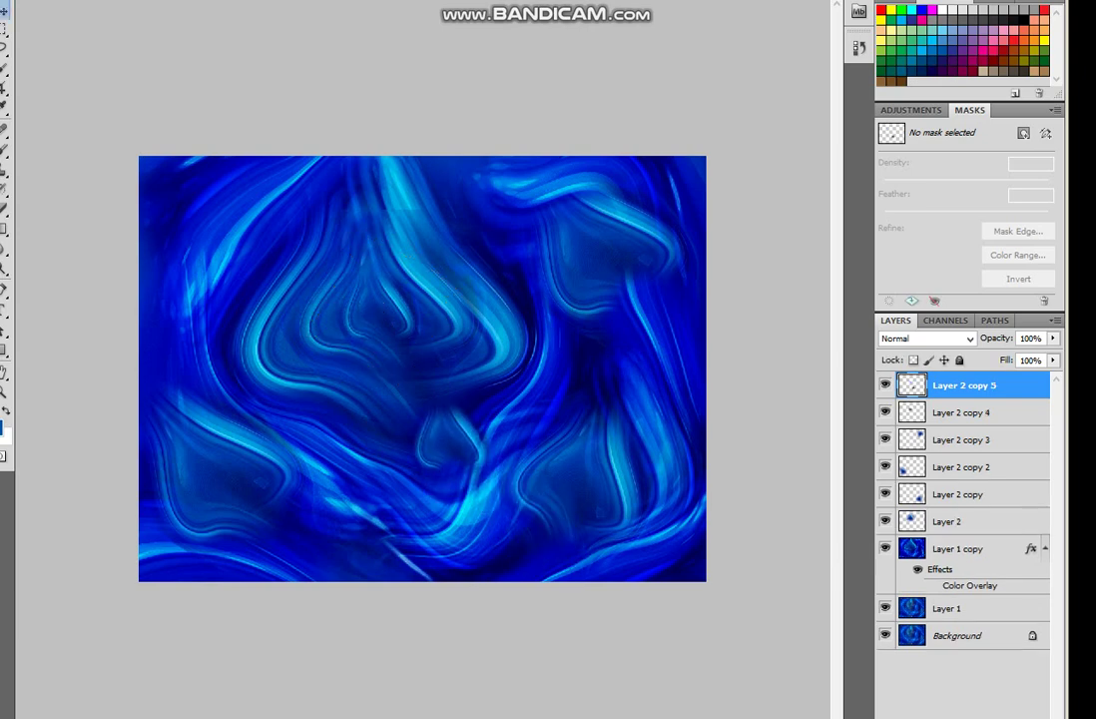
{"action": "key", "text": "ctrl+t"}
{"action": "left_click_drag", "start_coordinate": [517, 412], "coordinate": [564, 388]}
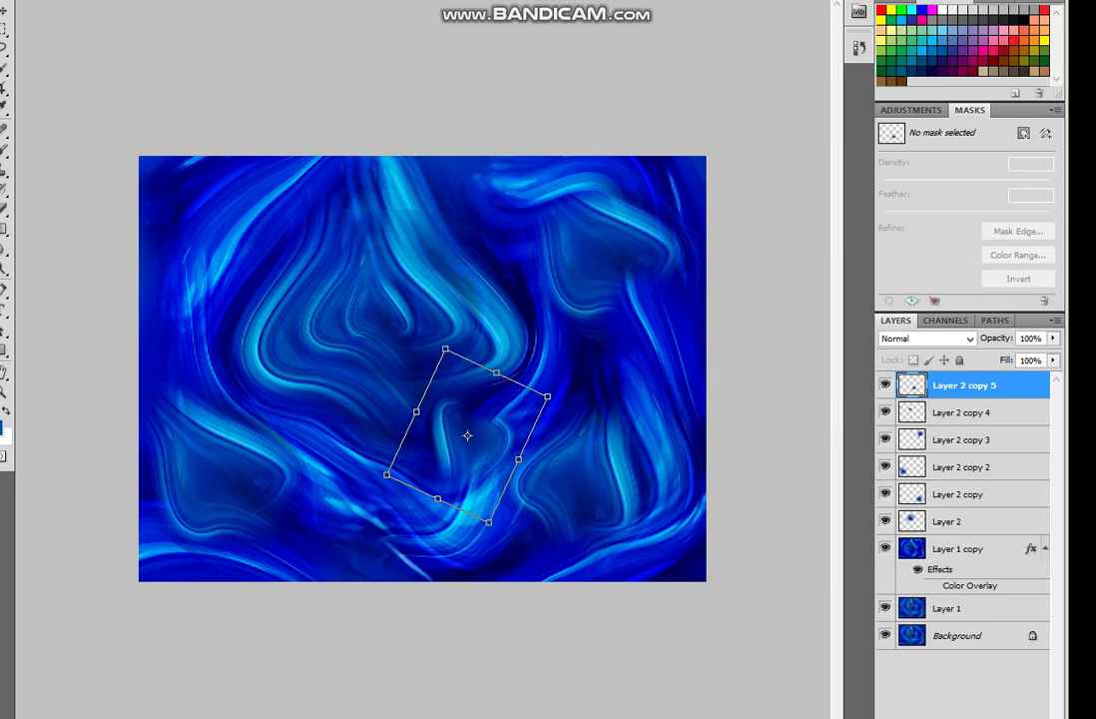
{"action": "key", "text": "Return"}
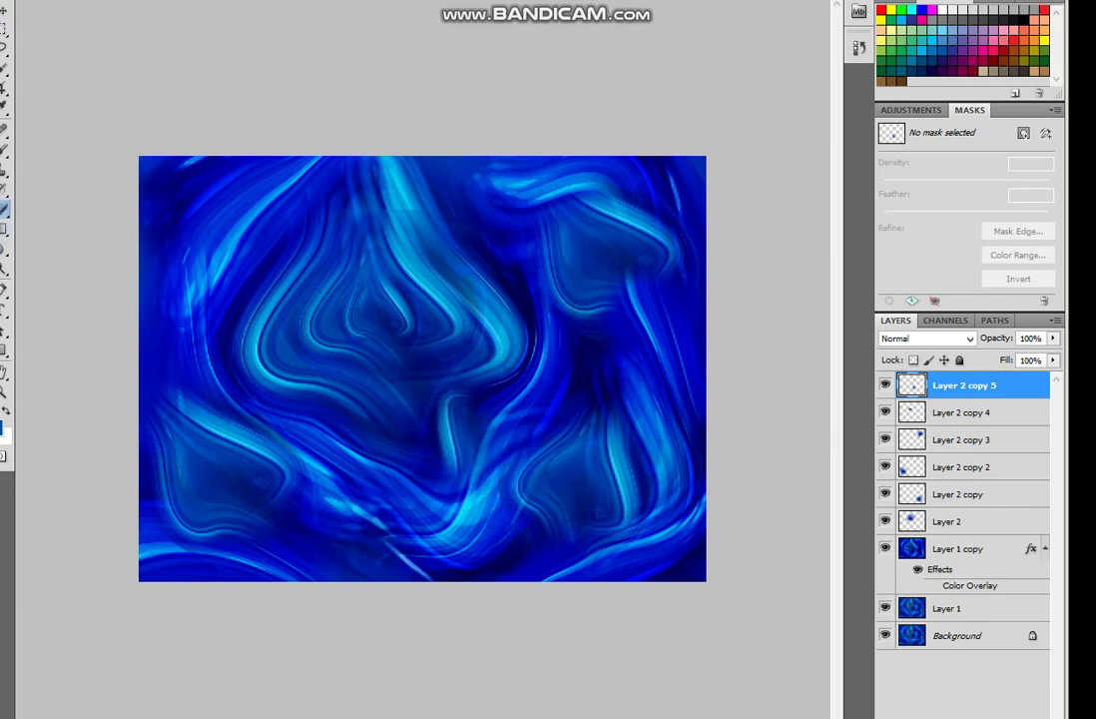
{"action": "key", "text": "v"}
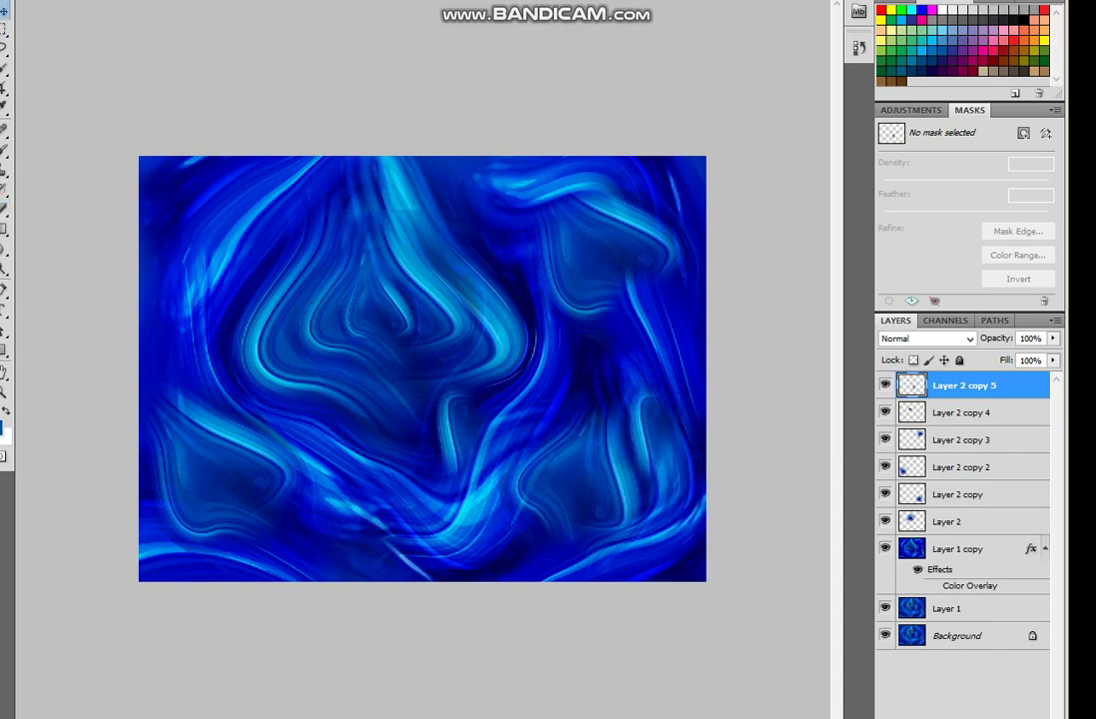
- Make Layer 2 copies 6 and 7, rotating copy 7 about 20° counter-clockwise onto the left side
{"action": "key", "text": "ctrl+j"}
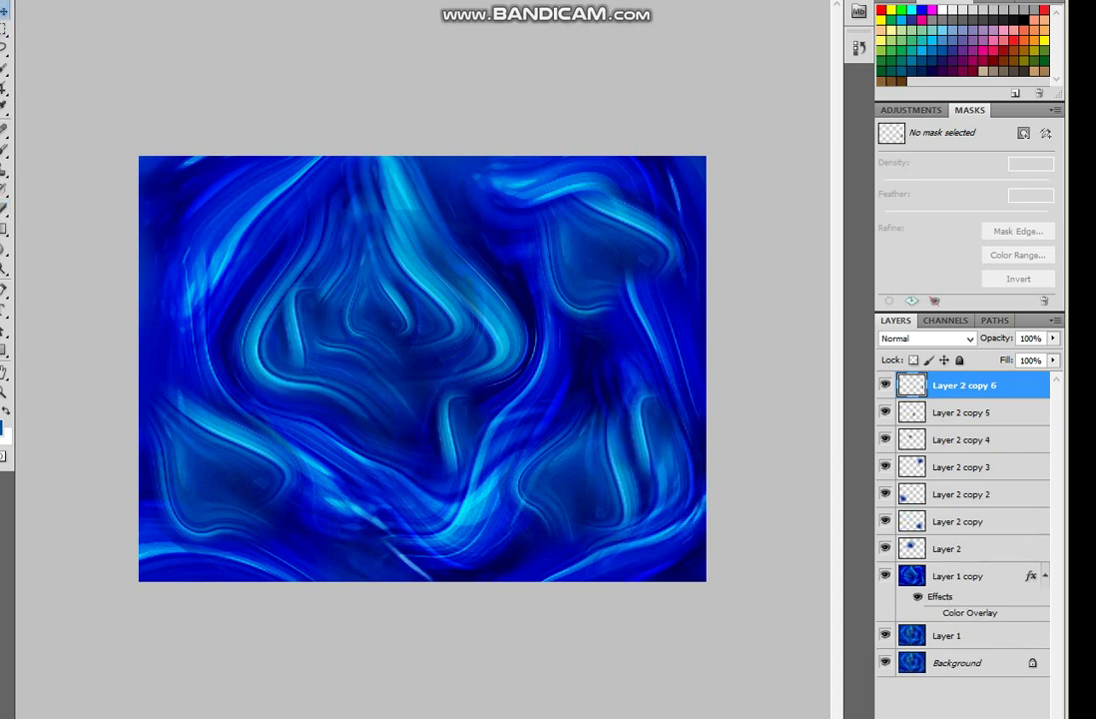
{"action": "key", "text": "ctrl+j"}
{"action": "key", "text": "ctrl+t"}
{"action": "left_click_drag", "start_coordinate": [427, 371], "coordinate": [435, 330]}
{"action": "left_click_drag", "start_coordinate": [319, 330], "coordinate": [250, 396]}
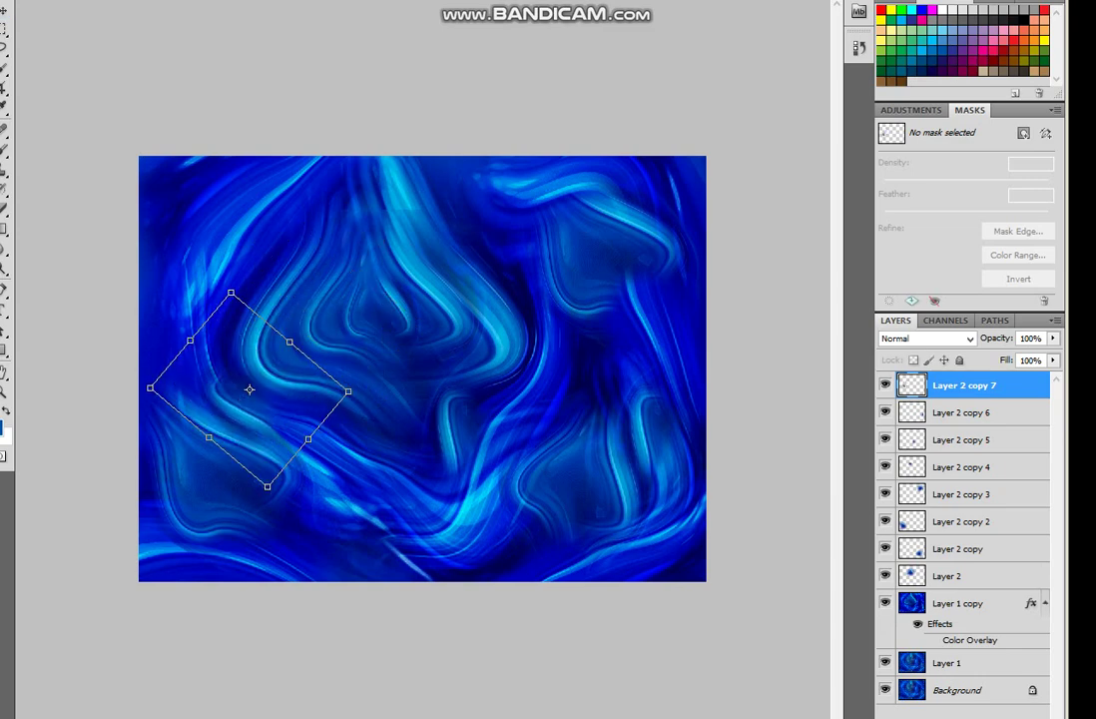
{"action": "key", "text": "Return"}
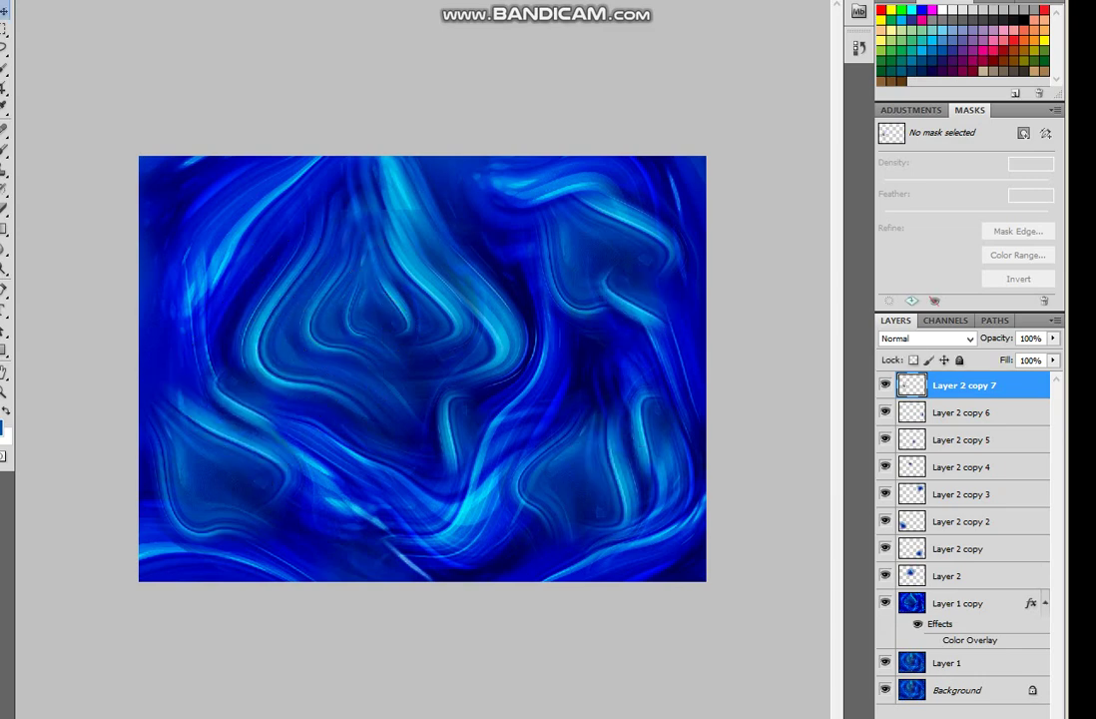
- Add Layer 2 copy 8, rotated slightly and moved up and to the left
{"action": "key", "text": "ctrl+j"}
{"action": "key", "text": "ctrl+t"}
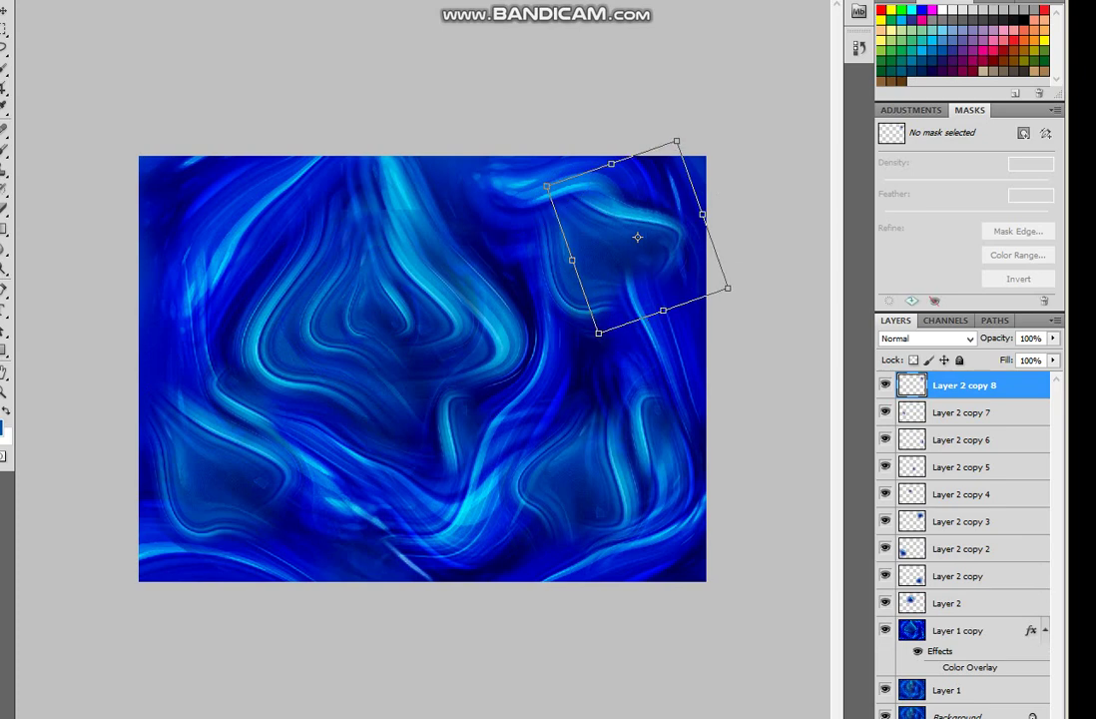
{"action": "left_click_drag", "start_coordinate": [635, 237], "coordinate": [626, 260]}
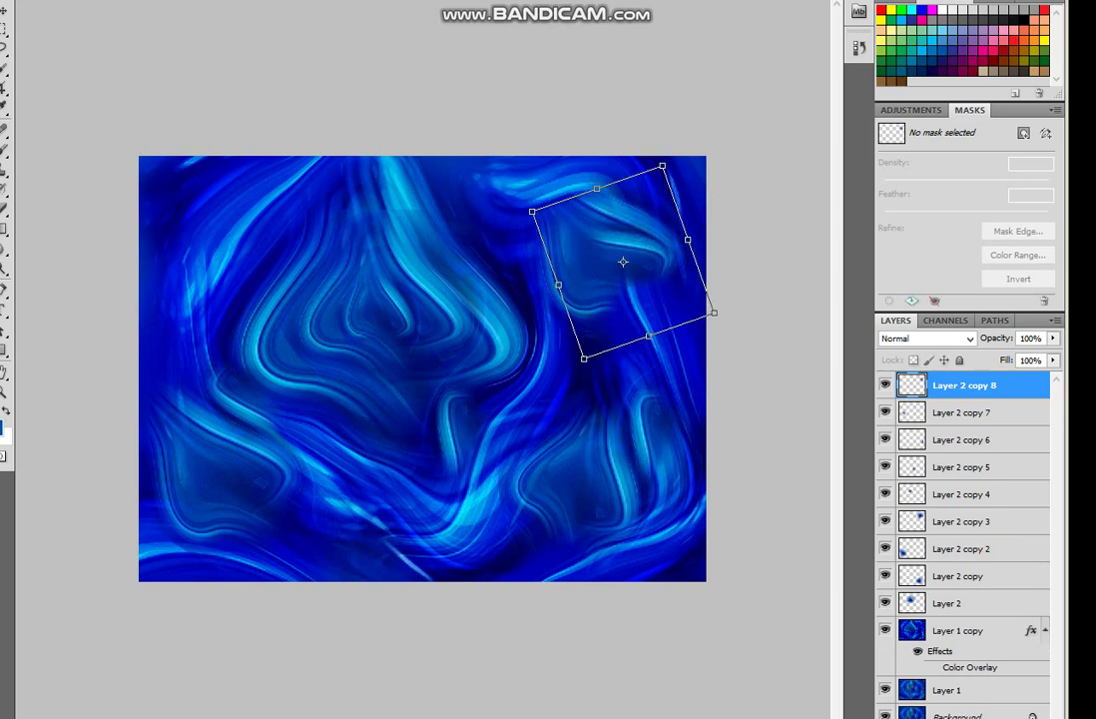
{"action": "key", "text": "Return"}
{"action": "left_click_drag", "start_coordinate": [623, 262], "coordinate": [344, 200]}
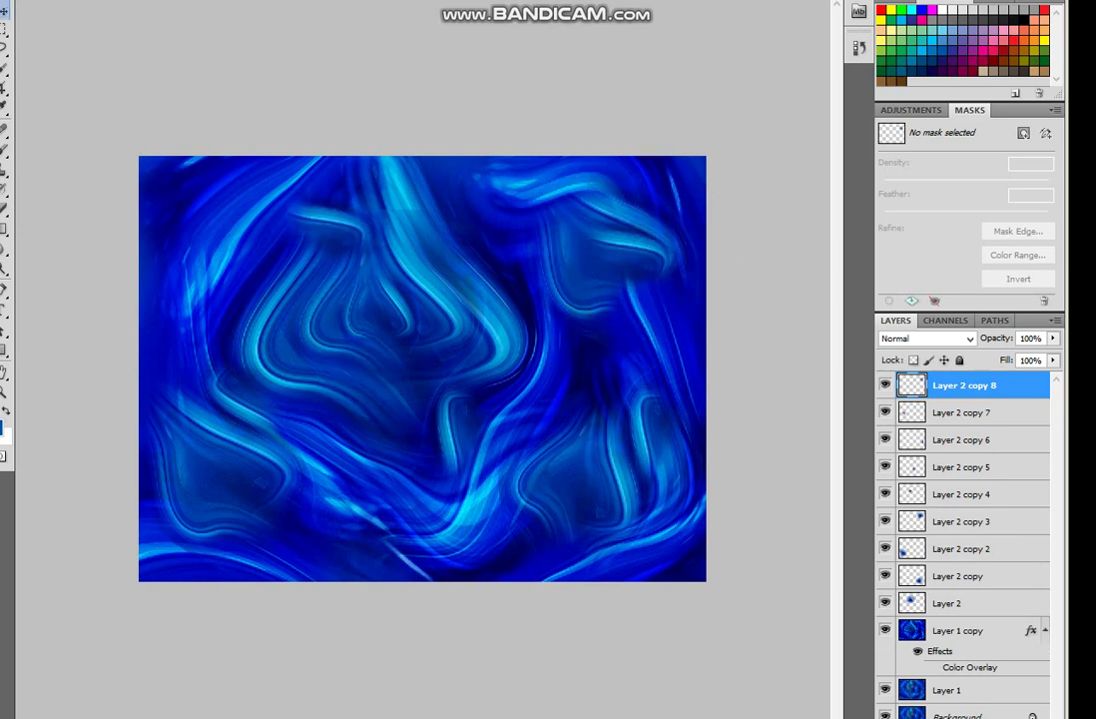
- Add Layer 2 copy 9, rotated about 27° clockwise and shifted up-left about 40 px
{"action": "key", "text": "ctrl+j"}
{"action": "key", "text": "ctrl+t"}
{"action": "left_click_drag", "start_coordinate": [410, 154], "coordinate": [436, 201]}
{"action": "left_click_drag", "start_coordinate": [329, 250], "coordinate": [285, 232]}
{"action": "key", "text": "Return"}
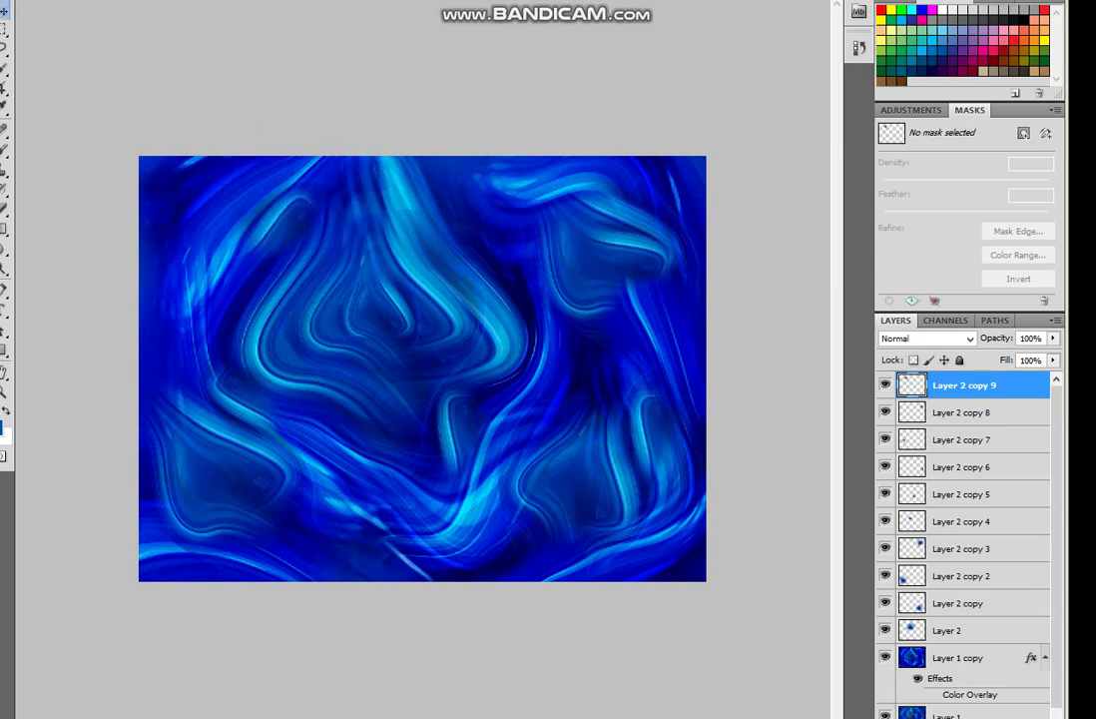
{"action": "left_click", "coordinate": [948, 630]}
{"action": "key", "text": "z"}
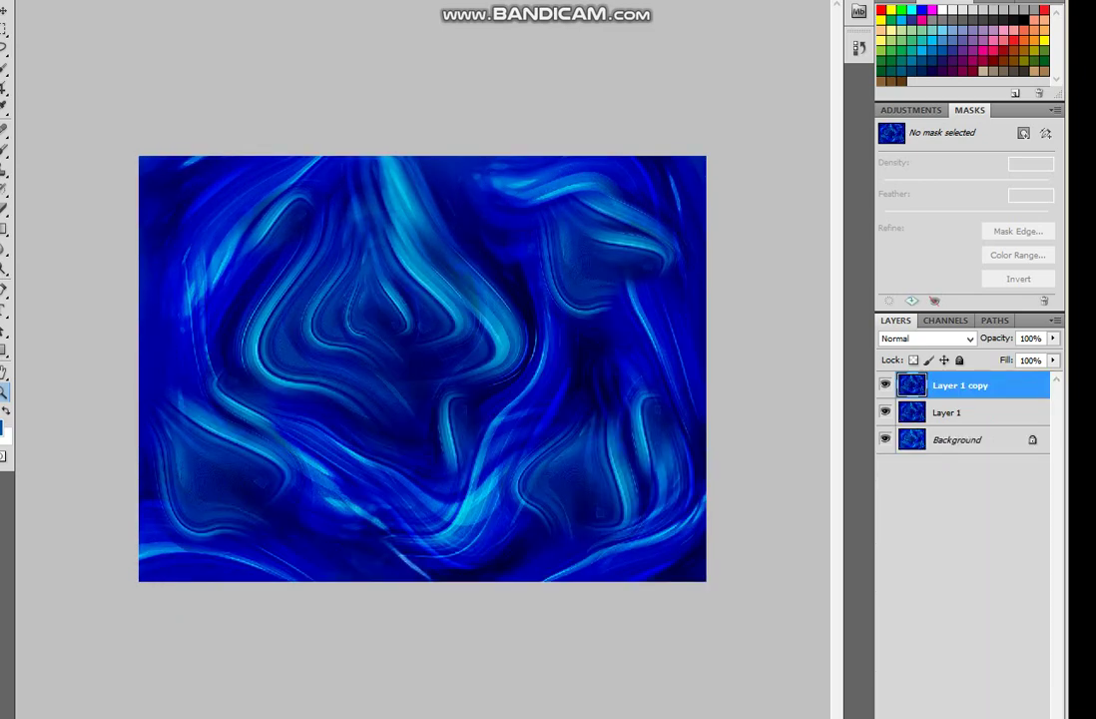
- In Filter > Liquify, Forward Warp the central swirl strokes into a new shape
{"action": "left_click", "coordinate": [190, 0]}
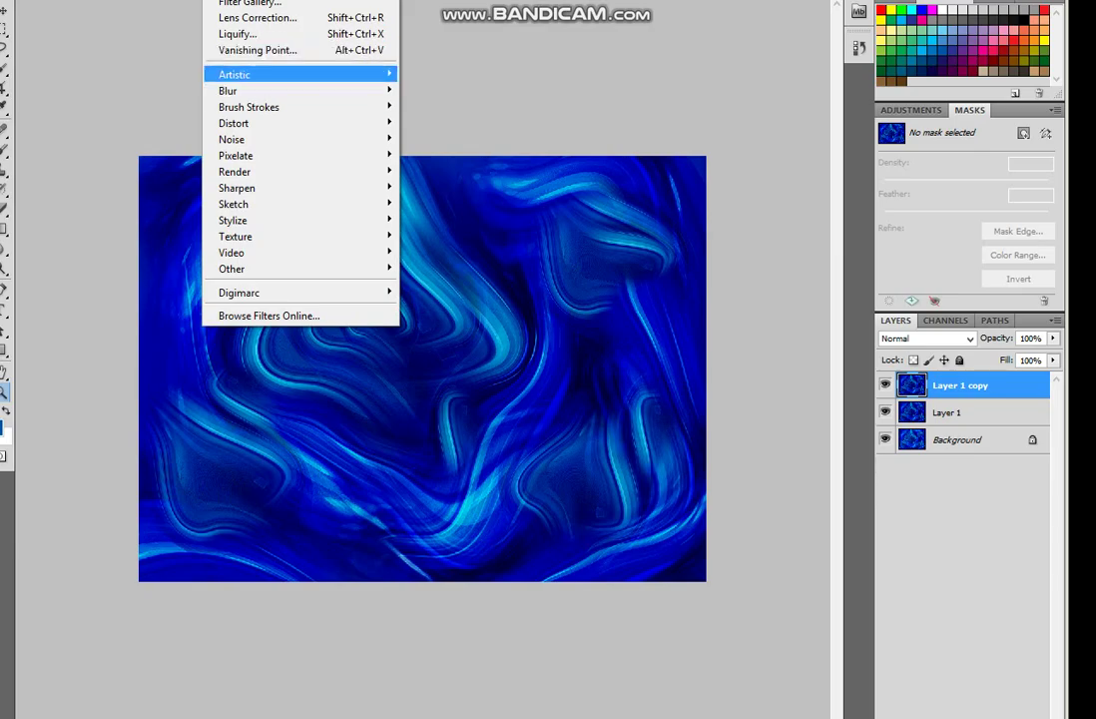
{"action": "left_click", "coordinate": [237, 34]}
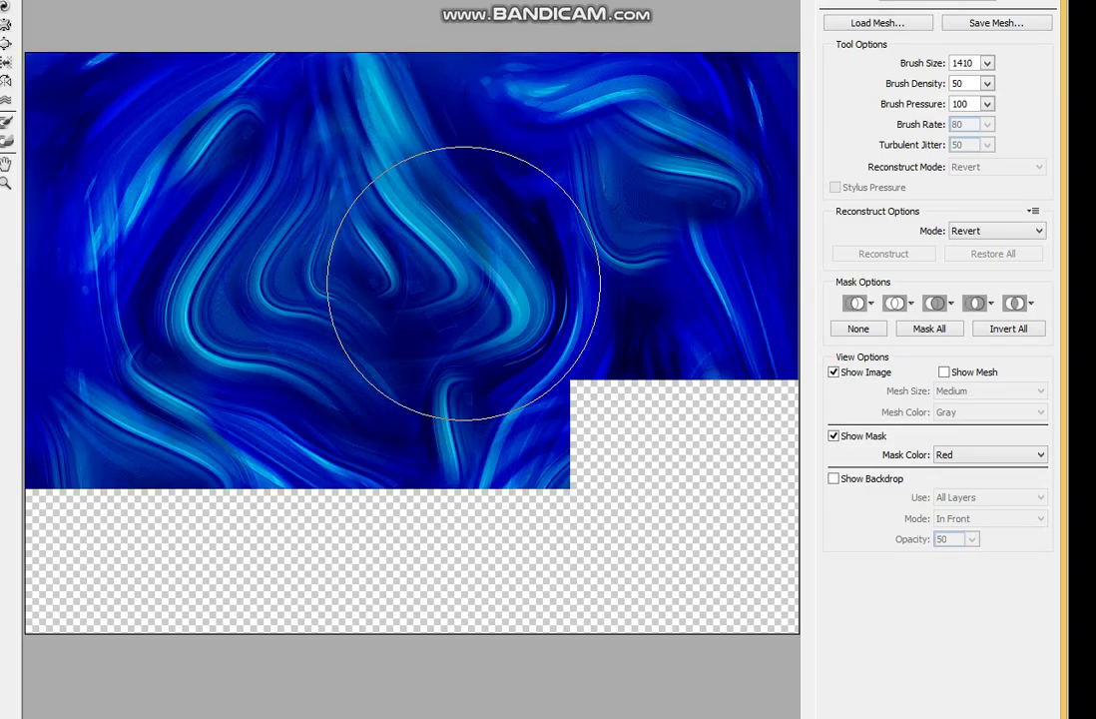
{"action": "left_click_drag", "start_coordinate": [430, 267], "coordinate": [494, 289]}
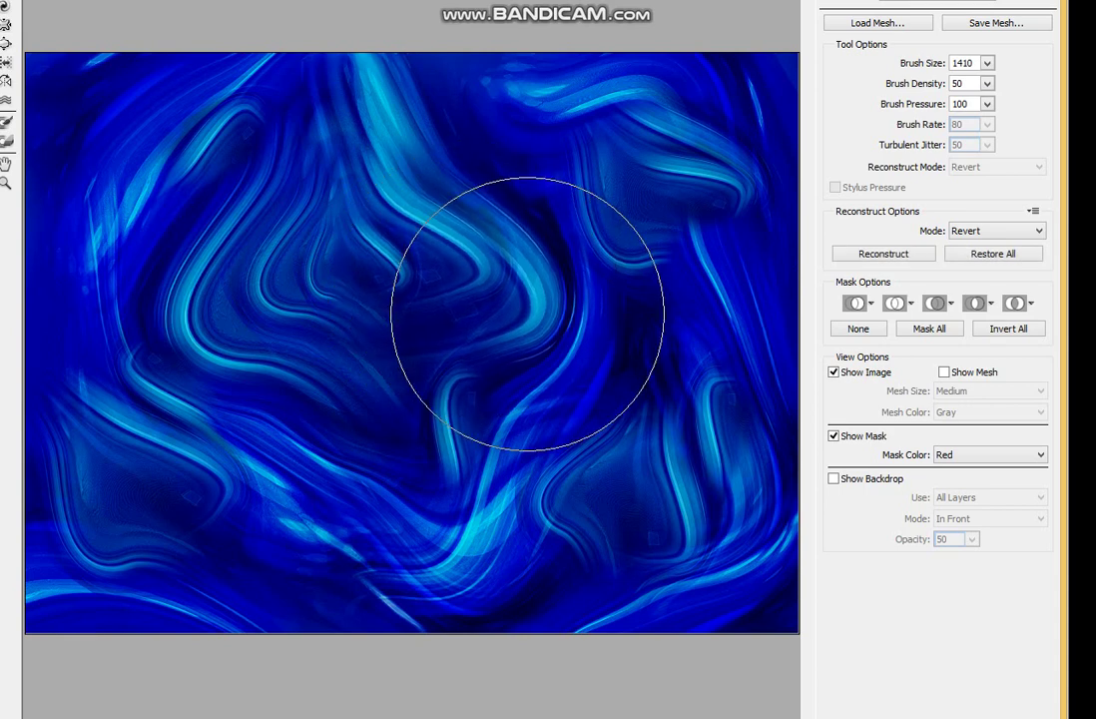
{"action": "left_click_drag", "start_coordinate": [711, 150], "coordinate": [666, 135]}
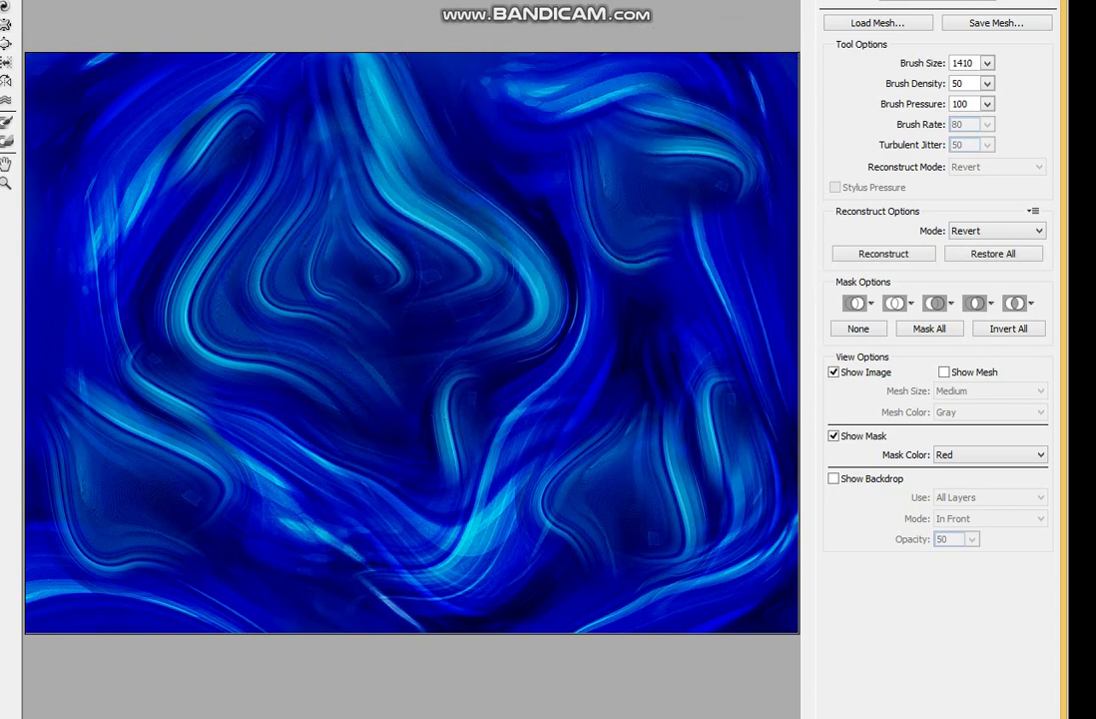
- With the Liquify brush at 1155, warp the swirls across the image and apply
{"action": "left_click", "coordinate": [986, 83]}
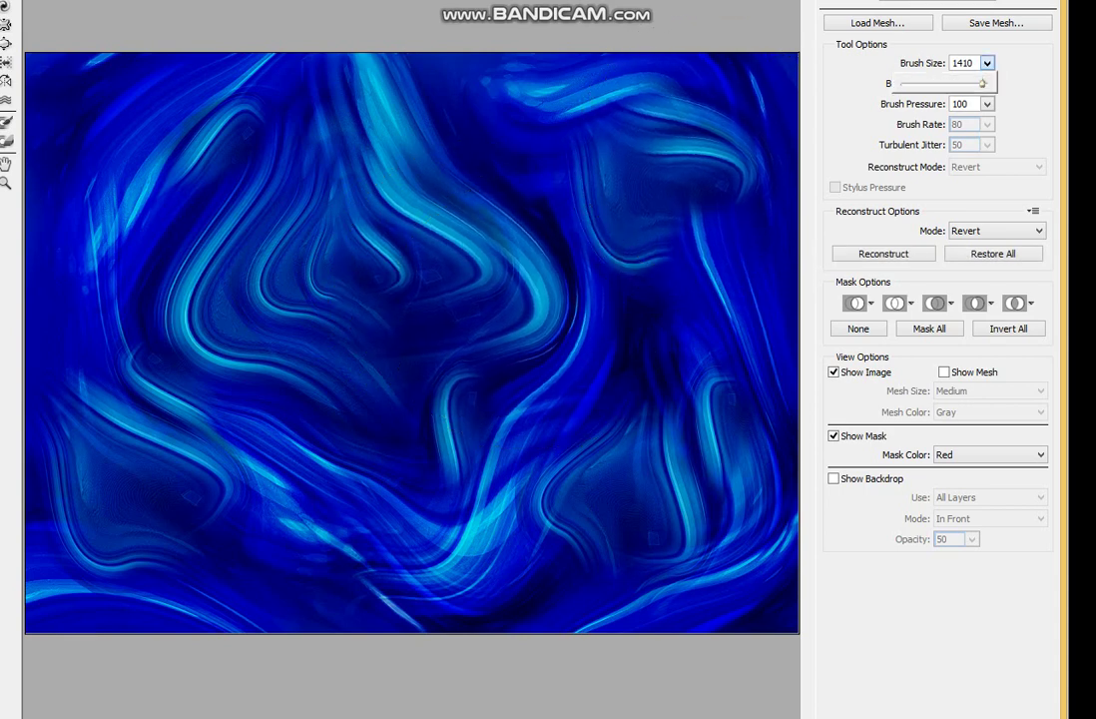
{"action": "left_click", "coordinate": [697, 147]}
{"action": "left_click_drag", "start_coordinate": [676, 421], "coordinate": [504, 474]}
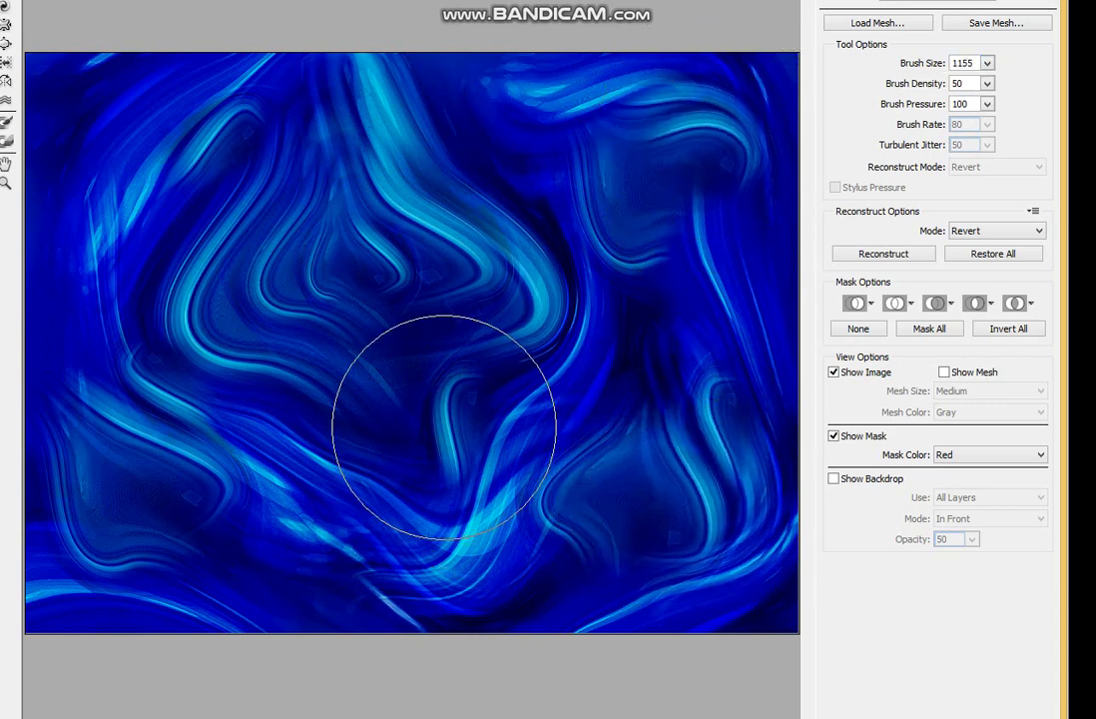
{"action": "mouse_move", "coordinate": [504, 474]}
{"action": "left_mouse_down"}
{"action": "mouse_move", "coordinate": [204, 324]}
{"action": "mouse_move", "coordinate": [233, 78]}
{"action": "left_mouse_up"}
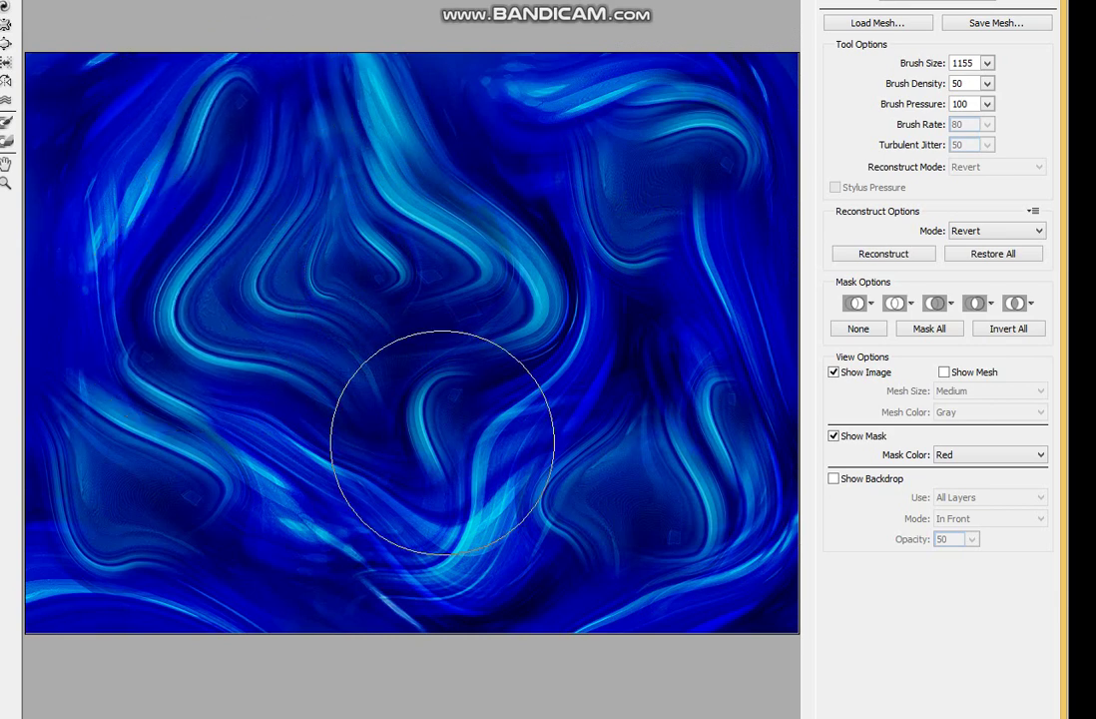
{"action": "mouse_move", "coordinate": [428, 465]}
{"action": "left_mouse_down"}
{"action": "mouse_move", "coordinate": [386, 374]}
{"action": "mouse_move", "coordinate": [432, 353]}
{"action": "mouse_move", "coordinate": [379, 208]}
{"action": "mouse_move", "coordinate": [379, 151]}
{"action": "mouse_move", "coordinate": [359, 257]}
{"action": "mouse_move", "coordinate": [392, 247]}
{"action": "mouse_move", "coordinate": [158, 348]}
{"action": "mouse_move", "coordinate": [184, 489]}
{"action": "mouse_move", "coordinate": [147, 477]}
{"action": "mouse_move", "coordinate": [147, 447]}
{"action": "mouse_move", "coordinate": [186, 470]}
{"action": "mouse_move", "coordinate": [211, 462]}
{"action": "mouse_move", "coordinate": [276, 514]}
{"action": "mouse_move", "coordinate": [324, 506]}
{"action": "mouse_move", "coordinate": [354, 477]}
{"action": "mouse_move", "coordinate": [331, 543]}
{"action": "mouse_move", "coordinate": [368, 577]}
{"action": "mouse_move", "coordinate": [468, 551]}
{"action": "mouse_move", "coordinate": [506, 567]}
{"action": "mouse_move", "coordinate": [533, 465]}
{"action": "mouse_move", "coordinate": [499, 412]}
{"action": "mouse_move", "coordinate": [560, 436]}
{"action": "mouse_move", "coordinate": [587, 489]}
{"action": "mouse_move", "coordinate": [519, 467]}
{"action": "mouse_move", "coordinate": [685, 502]}
{"action": "mouse_move", "coordinate": [709, 526]}
{"action": "mouse_move", "coordinate": [715, 489]}
{"action": "mouse_move", "coordinate": [608, 542]}
{"action": "left_mouse_up"}
{"action": "mouse_move", "coordinate": [90, 149]}
{"action": "left_mouse_down"}
{"action": "mouse_move", "coordinate": [121, 195]}
{"action": "mouse_move", "coordinate": [110, 172]}
{"action": "mouse_move", "coordinate": [88, 166]}
{"action": "mouse_move", "coordinate": [150, 130]}
{"action": "left_mouse_up"}
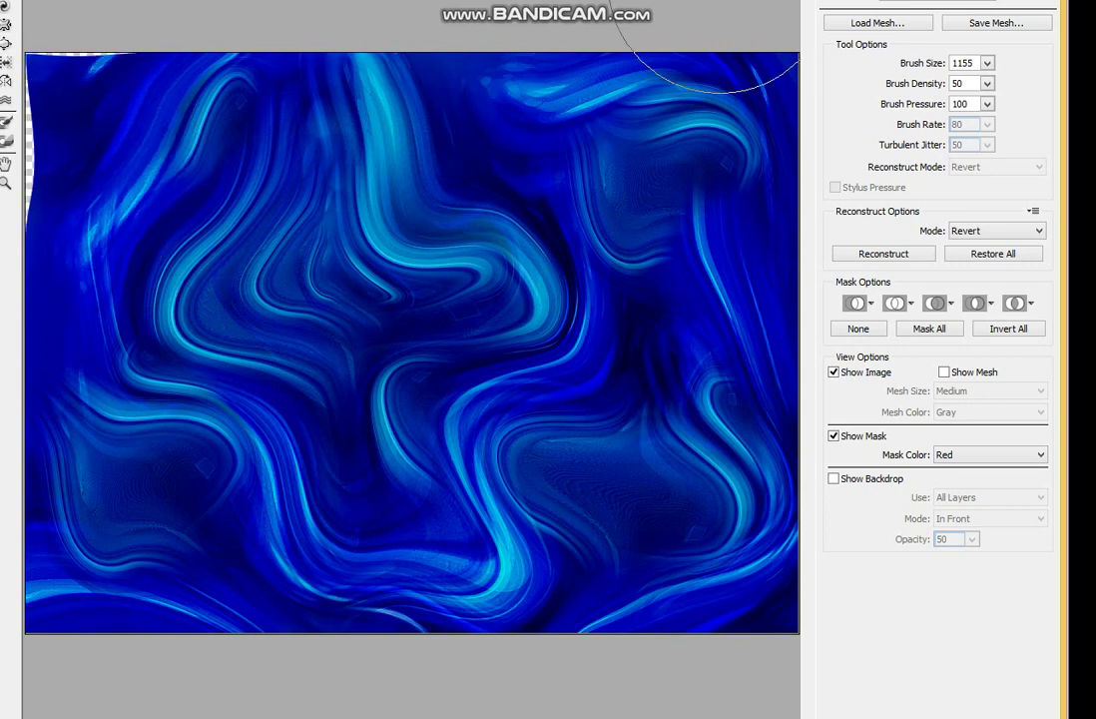
{"action": "key", "text": "Return"}
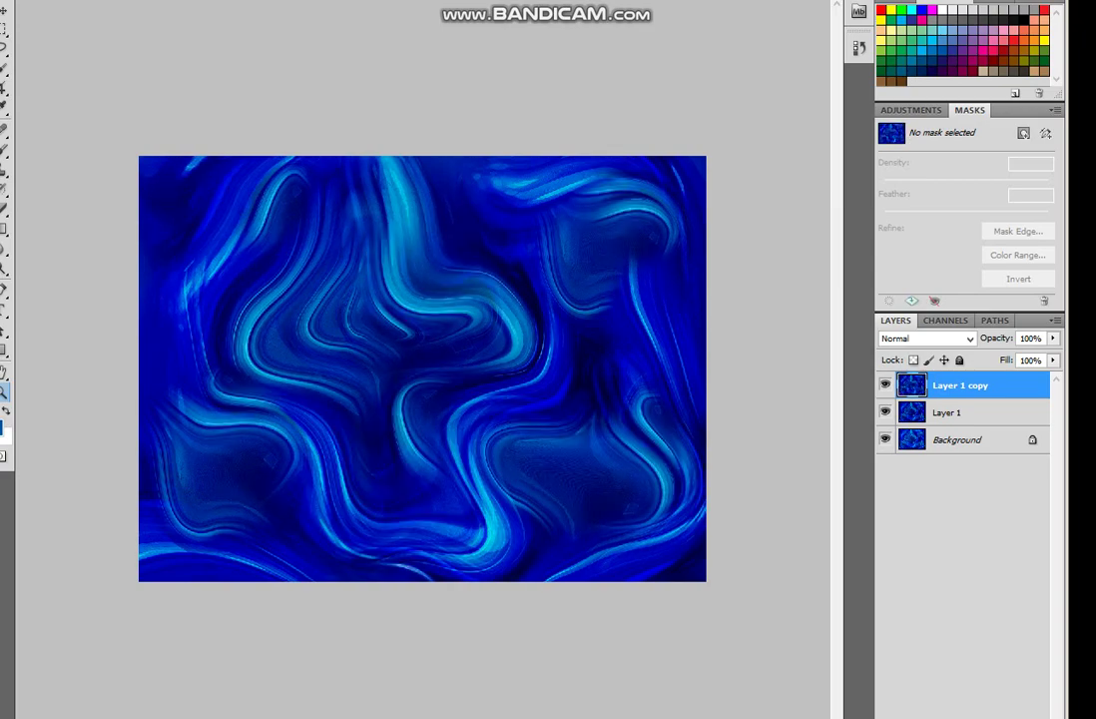
- Zoom in, lasso the upper-centre swirl and copy it to a new Layer 2
{"action": "left_click_drag", "start_coordinate": [140, 261], "coordinate": [514, 541]}
{"action": "left_click_drag", "start_coordinate": [440, 349], "coordinate": [526, 397]}
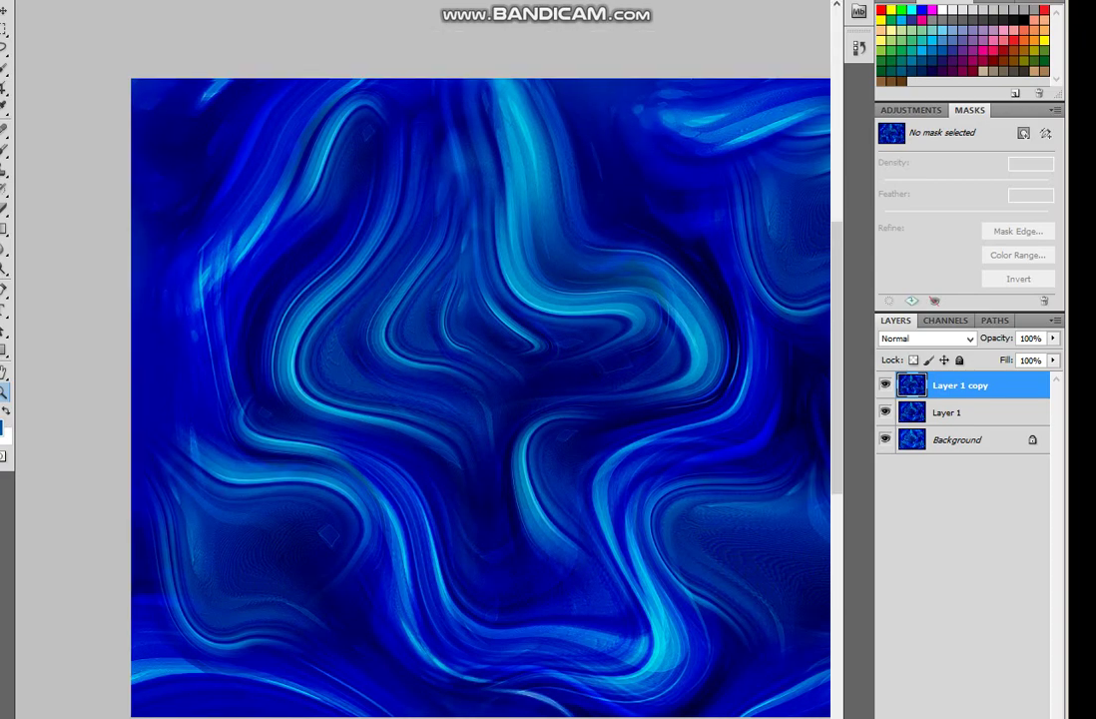
{"action": "mouse_move", "coordinate": [464, 122]}
{"action": "left_mouse_down"}
{"action": "mouse_move", "coordinate": [538, 391]}
{"action": "mouse_move", "coordinate": [501, 117]}
{"action": "mouse_move", "coordinate": [465, 125]}
{"action": "left_mouse_up"}
{"action": "key", "text": "ctrl+j"}
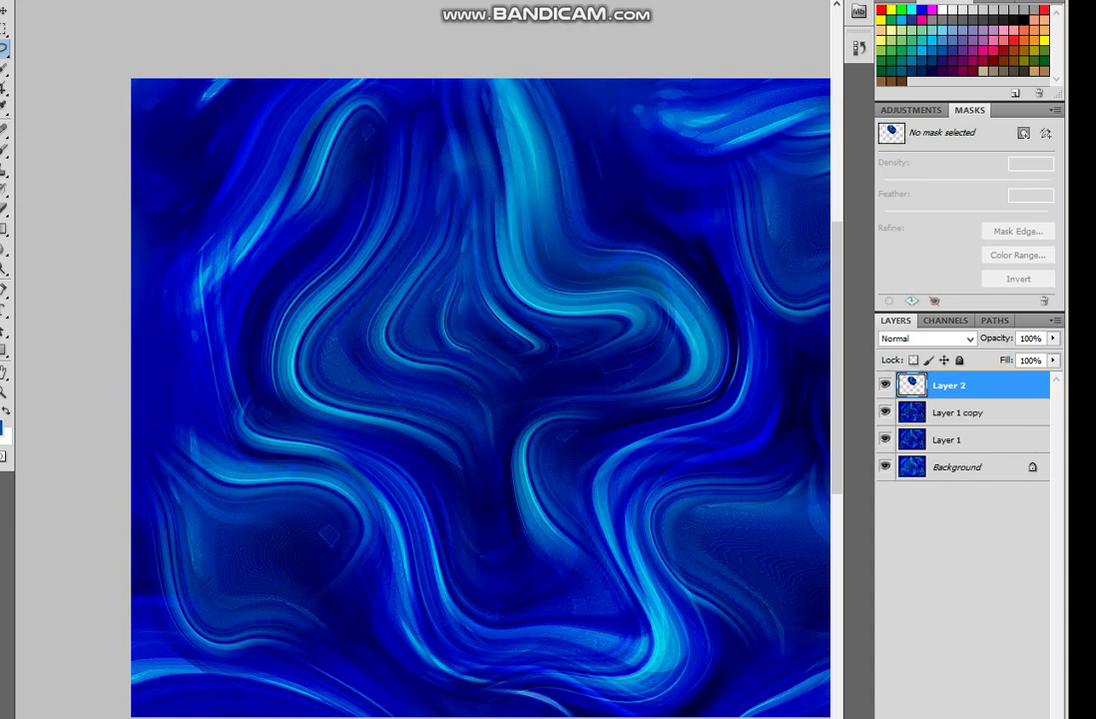
- Set Layer 2's blend mode to Screen
{"action": "left_click", "coordinate": [926, 338]}
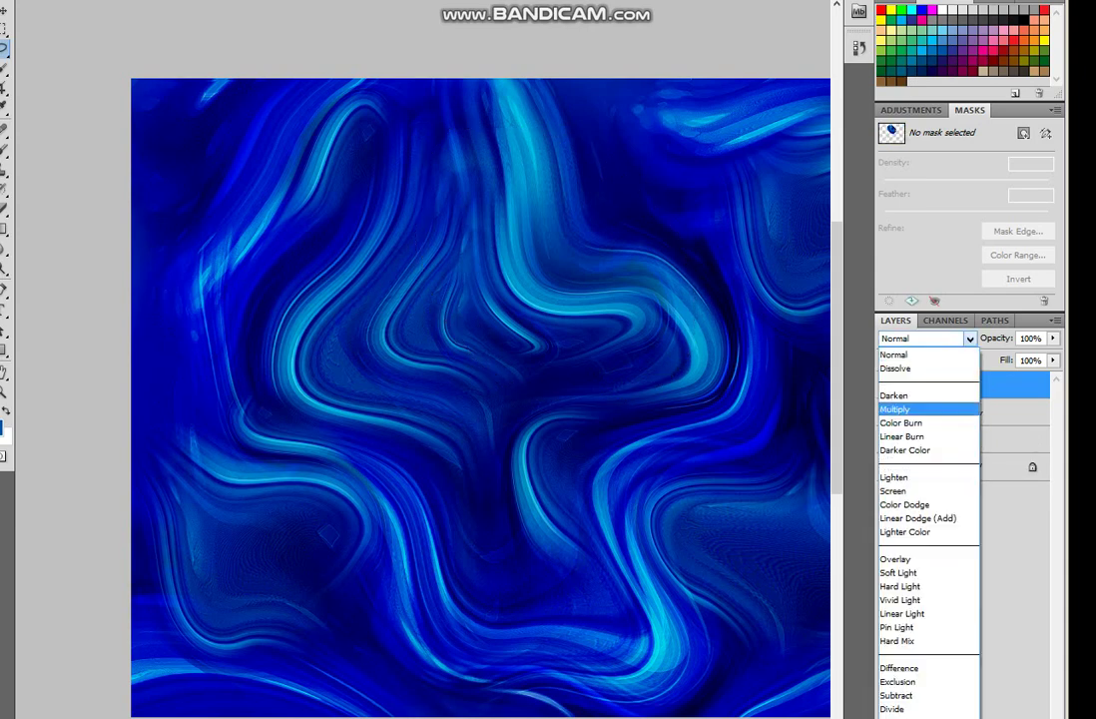
{"action": "left_click", "coordinate": [903, 408]}
{"action": "key", "text": "Down"}
{"action": "key", "text": "Down"}
{"action": "key", "text": "Down"}
{"action": "key", "text": "Down"}
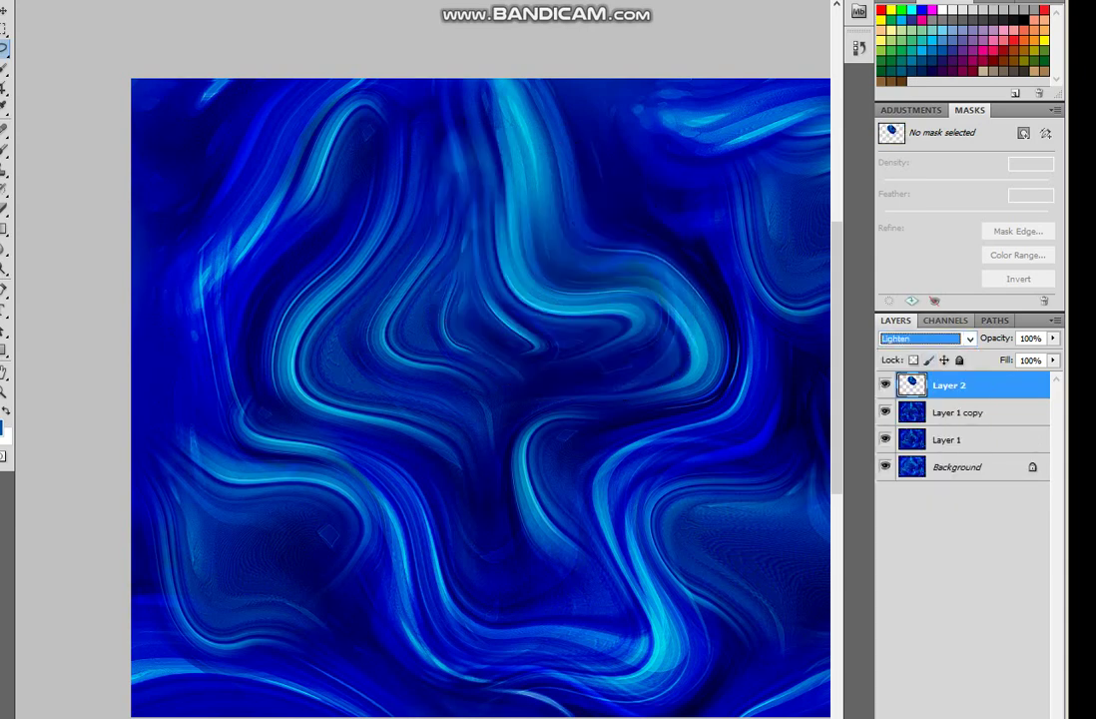
{"action": "key", "text": "Down"}
{"action": "key", "text": "Down"}
{"action": "key", "text": "Up"}
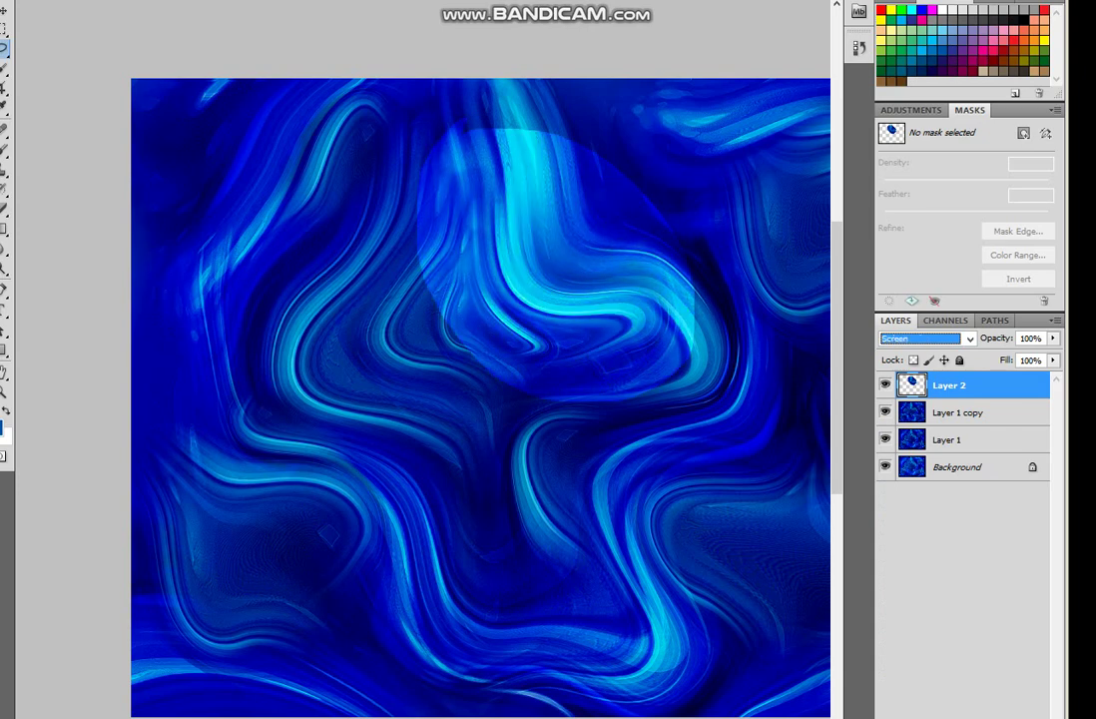
- Erase soft areas across Layer 2's centre with a 494 px soft Eraser brush
{"action": "key", "text": "e"}
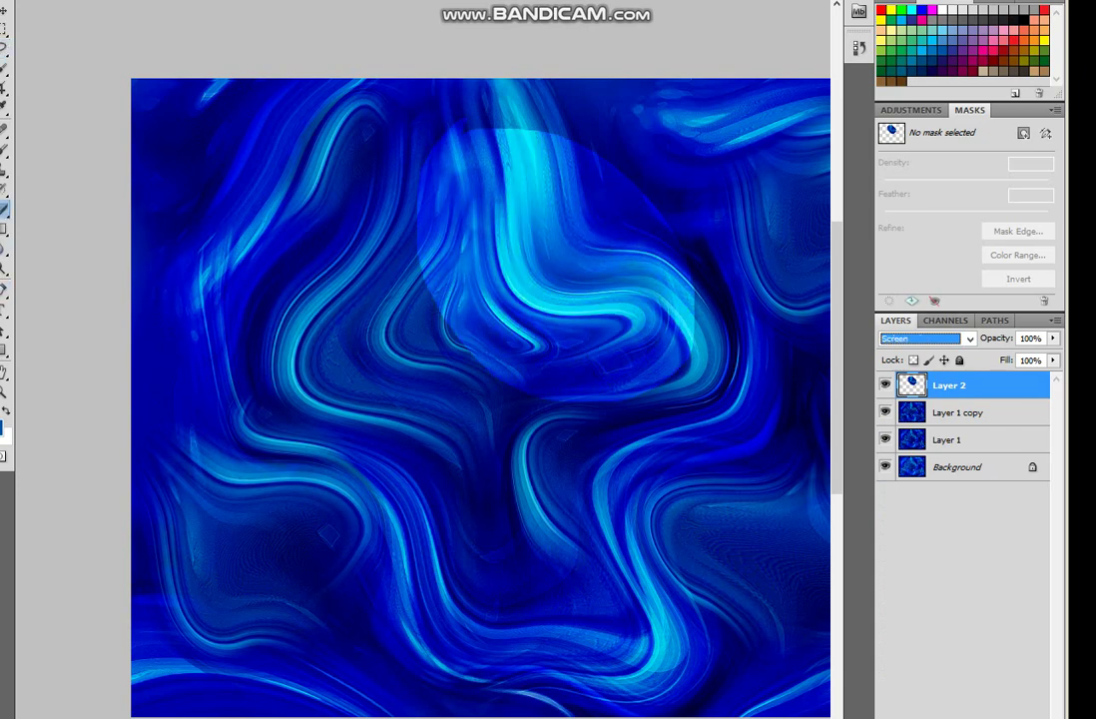
{"action": "right_click", "coordinate": [434, 212]}
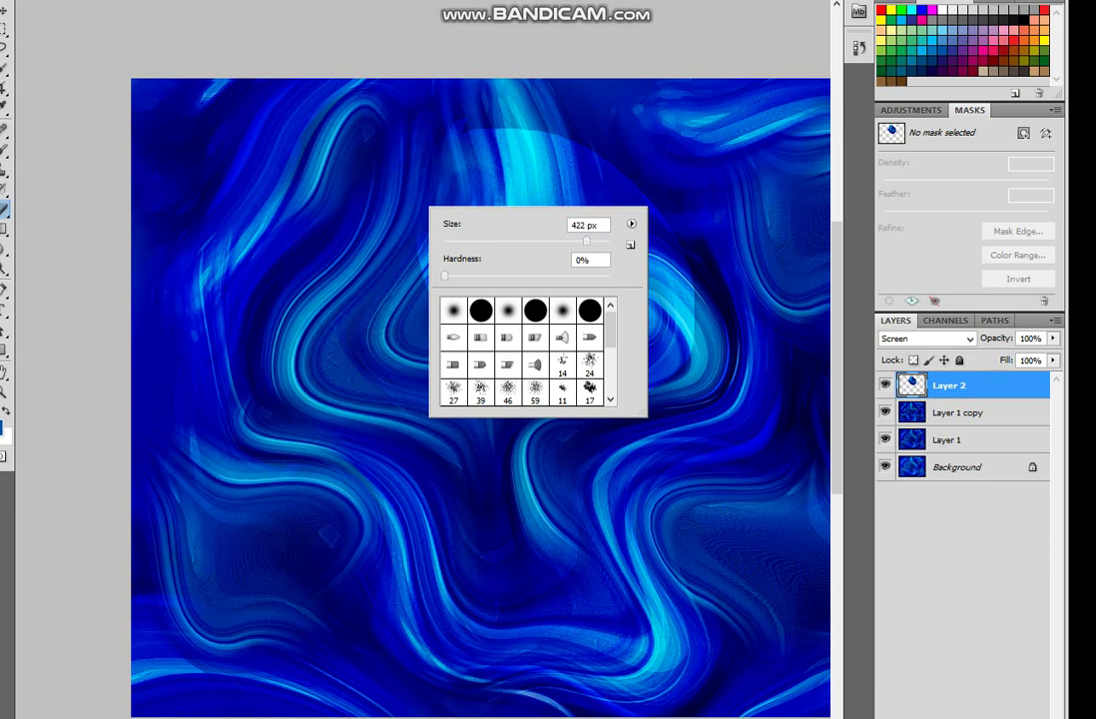
{"action": "left_click_drag", "start_coordinate": [586, 241], "coordinate": [592, 240]}
{"action": "key", "text": "Return"}
{"action": "mouse_move", "coordinate": [390, 257]}
{"action": "left_mouse_down"}
{"action": "mouse_move", "coordinate": [459, 132]}
{"action": "mouse_move", "coordinate": [449, 134]}
{"action": "left_mouse_up"}
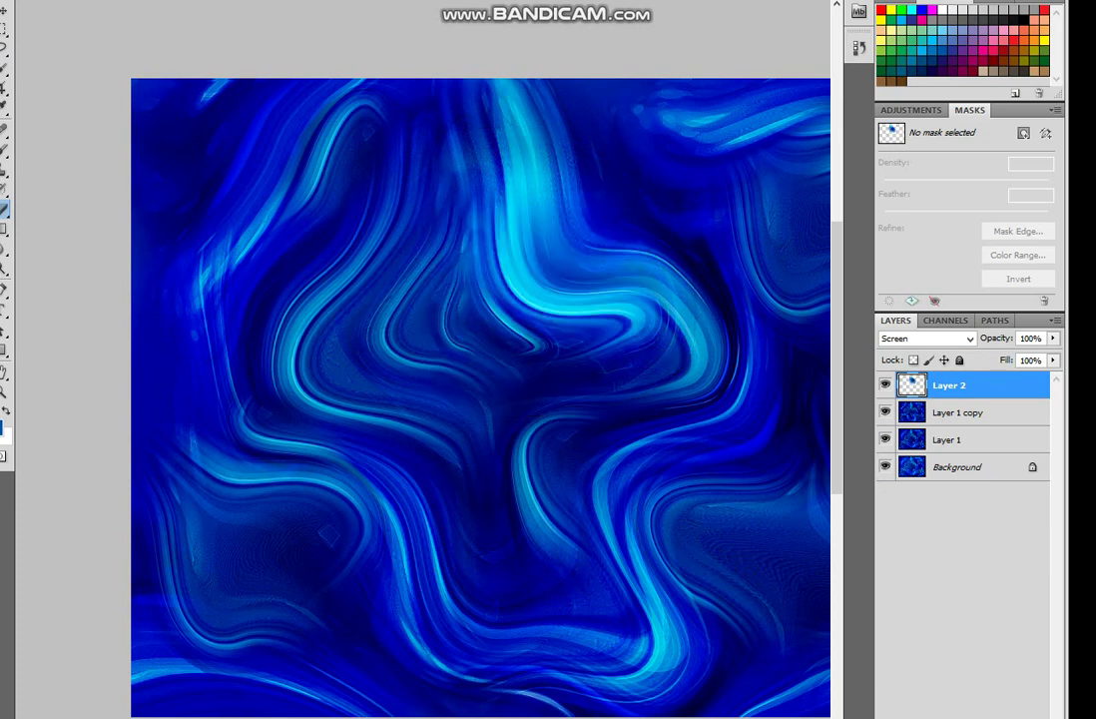
{"action": "left_click_drag", "start_coordinate": [574, 250], "coordinate": [668, 292]}
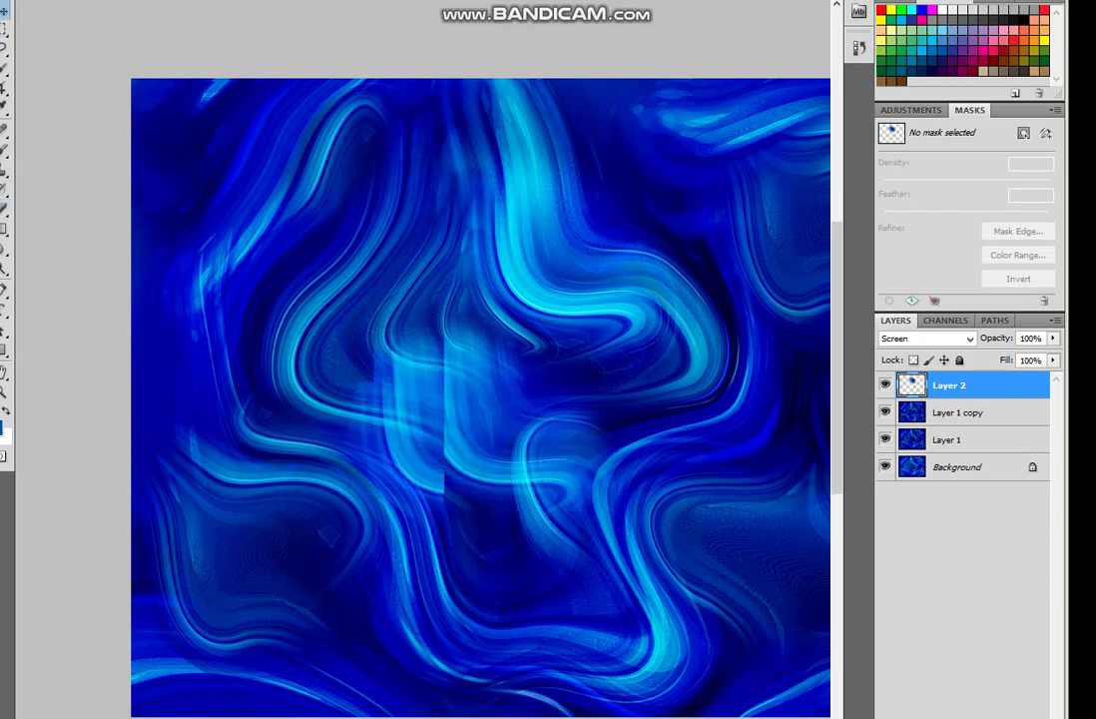
- Try moving the bright patch lower-left, undo it, and make Layer 1 copy active
{"action": "left_click_drag", "start_coordinate": [469, 359], "coordinate": [370, 459]}
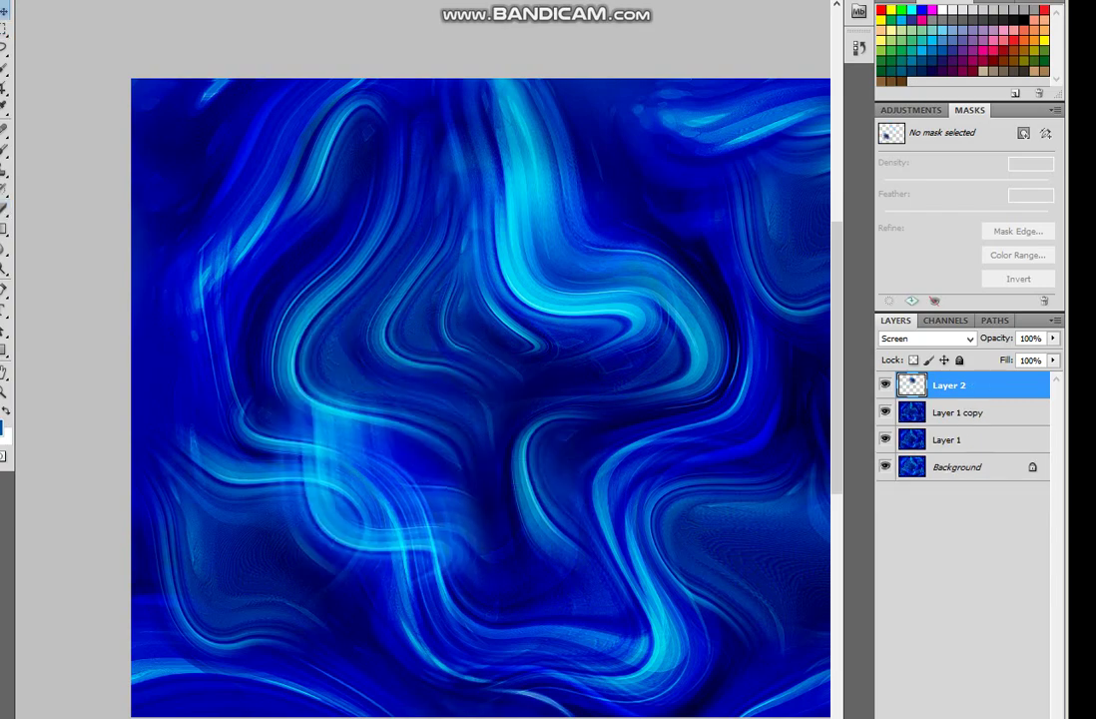
{"action": "key", "text": "ctrl+z"}
{"action": "scroll", "coordinate": [419, 360], "scroll_direction": "down", "scroll_amount": 3}
{"action": "scroll", "coordinate": [420, 360], "scroll_direction": "down", "scroll_amount": 2}
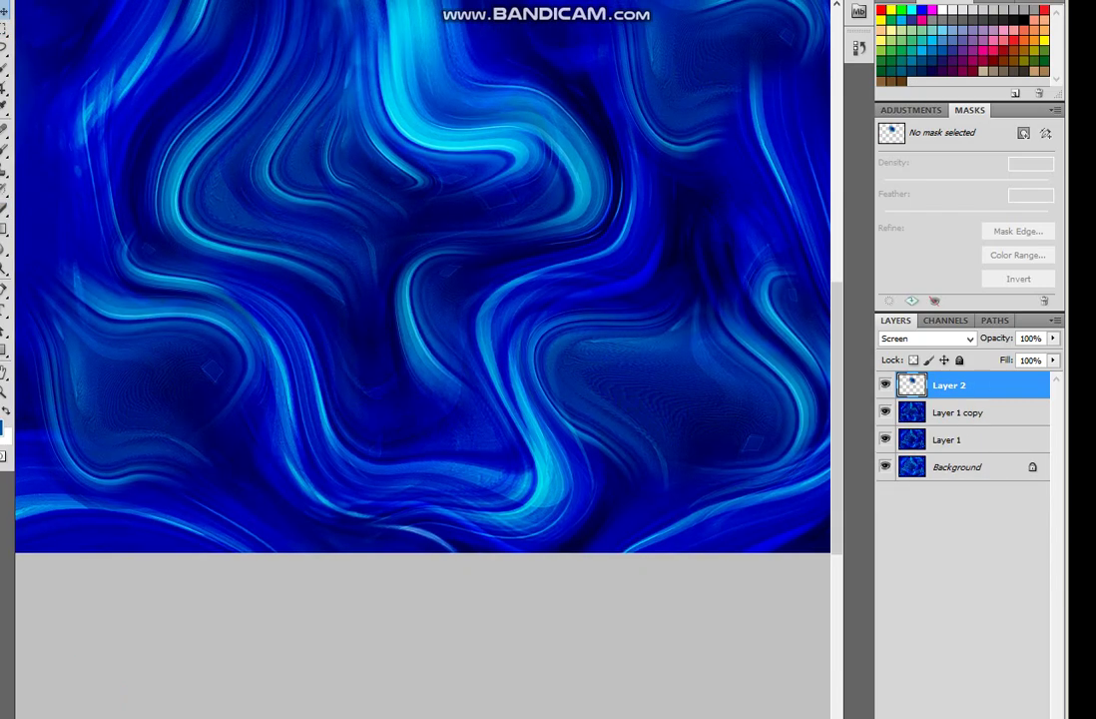
{"action": "key", "text": "alt+bracketleft"}
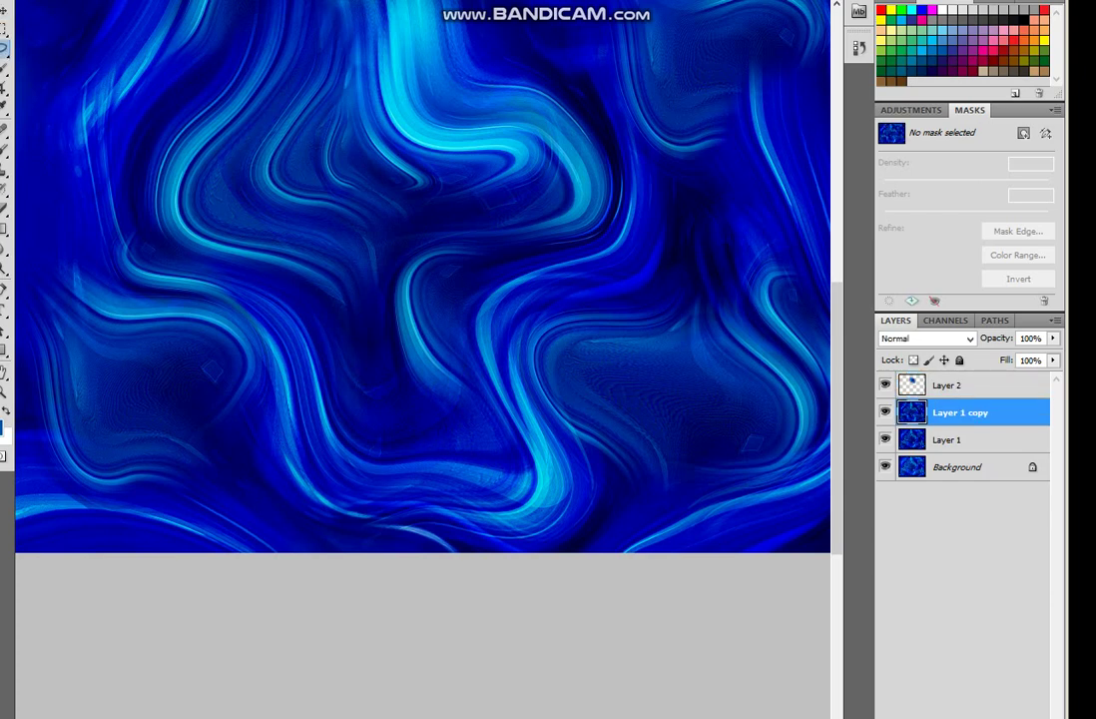
- Lasso a central swirl piece, copy it to Layer 3 and rotate it about 98° clockwise
{"action": "left_click_drag", "start_coordinate": [487, 195], "coordinate": [499, 210]}
{"action": "key", "text": "ctrl+j"}
{"action": "key", "text": "ctrl+t"}
{"action": "left_click_drag", "start_coordinate": [699, 170], "coordinate": [689, 539]}
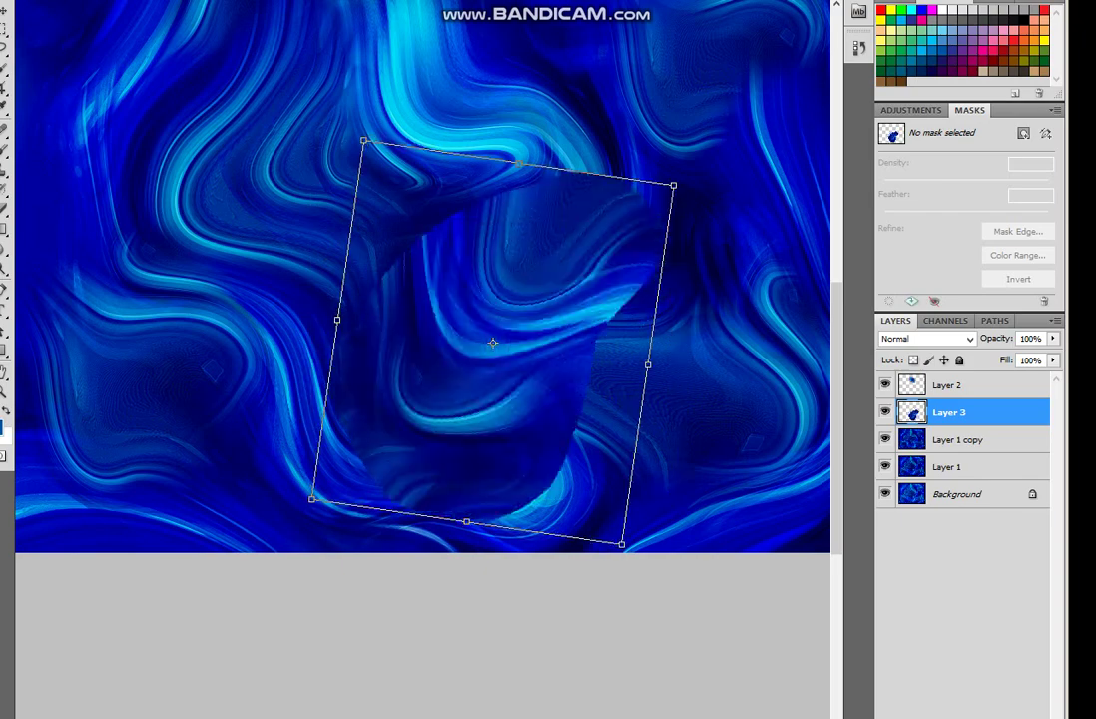
{"action": "key", "text": "Return"}
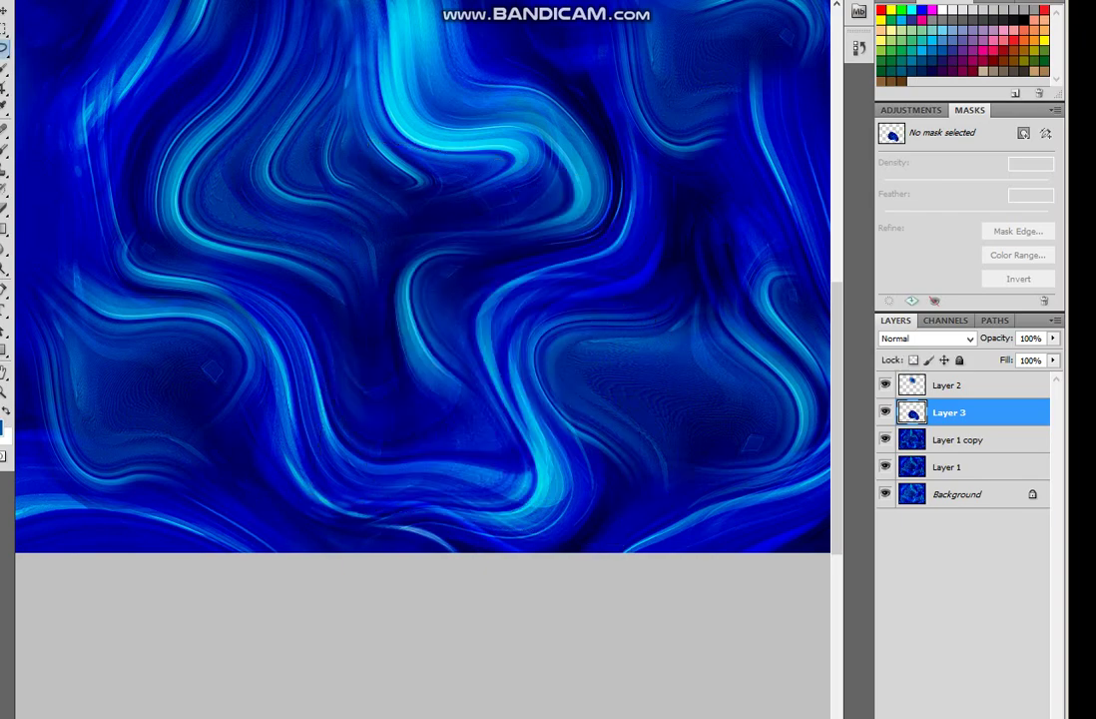
- Set Layer 3's blend mode to Linear Dodge (Add)
{"action": "left_click", "coordinate": [926, 339]}
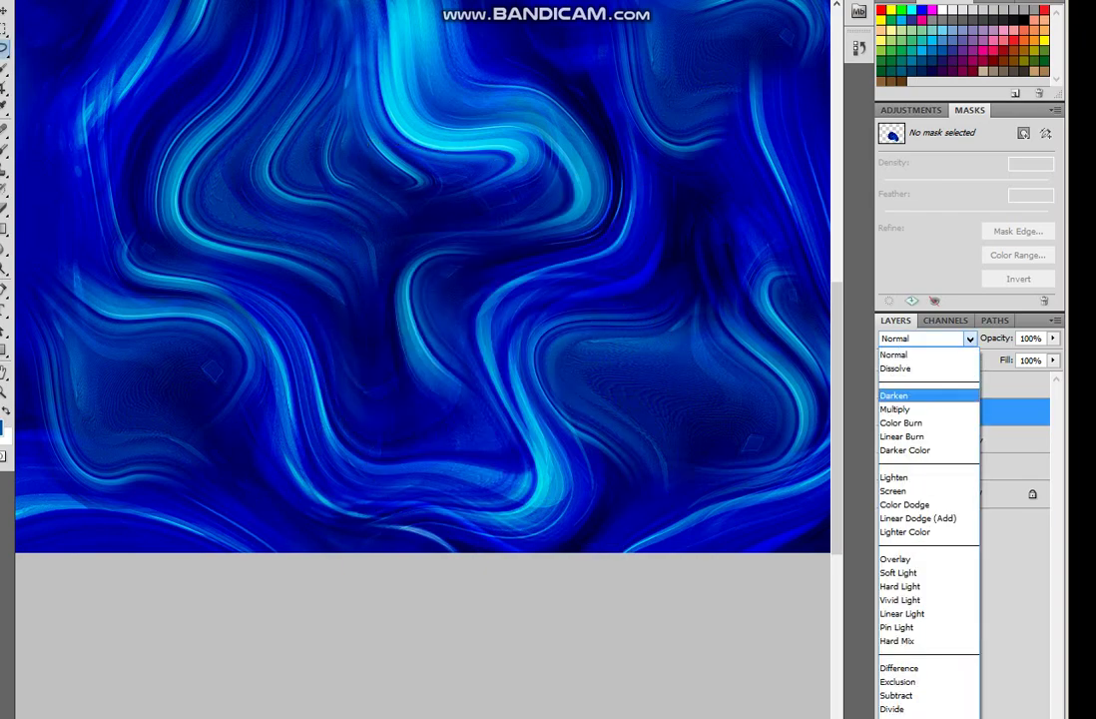
{"action": "left_click", "coordinate": [899, 392]}
{"action": "key", "text": "Down"}
{"action": "key", "text": "Down"}
{"action": "key", "text": "Down"}
{"action": "key", "text": "Down"}
{"action": "key", "text": "Down"}
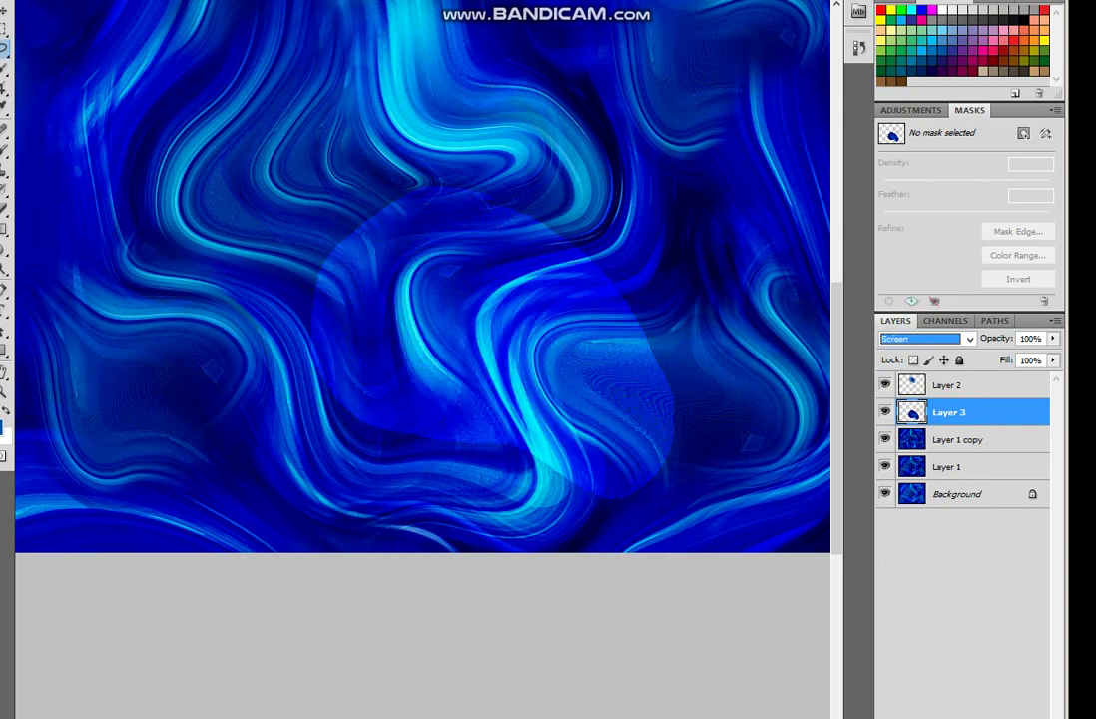
{"action": "key", "text": "Down"}
{"action": "key", "text": "Down"}
{"action": "key", "text": "Down"}
{"action": "key", "text": "Down"}
{"action": "key", "text": "Down"}
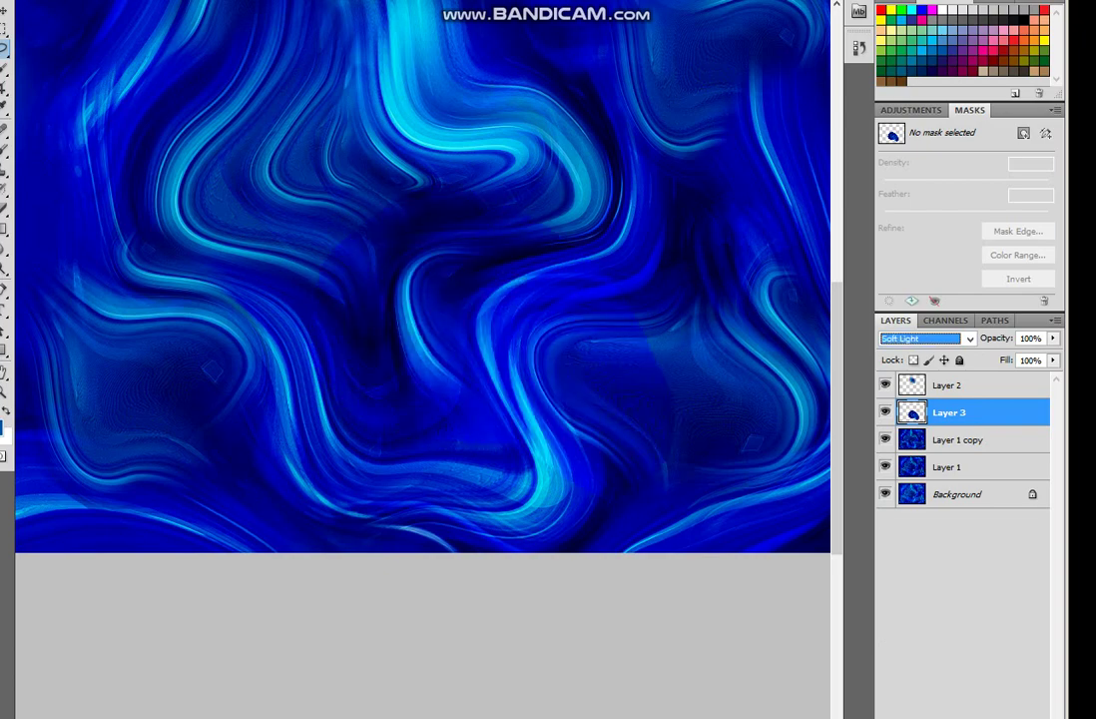
{"action": "key", "text": "Down"}
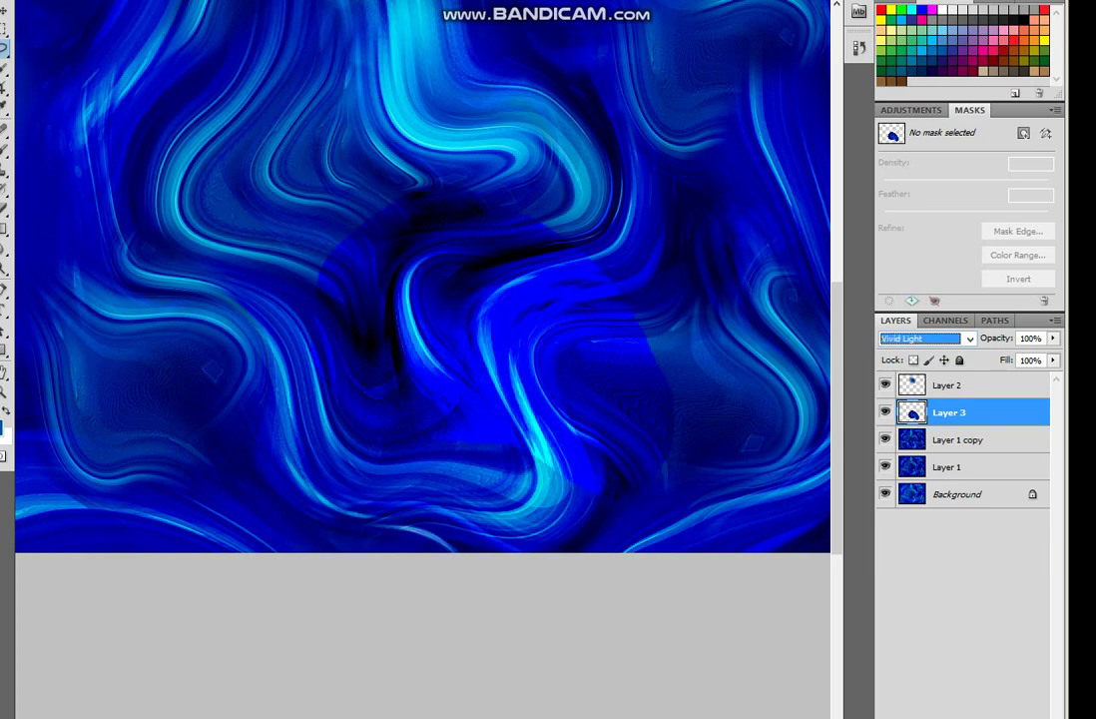
{"action": "key", "text": "Up"}
{"action": "key", "text": "Up"}
{"action": "key", "text": "Up"}
{"action": "key", "text": "Up"}
{"action": "key", "text": "Up"}
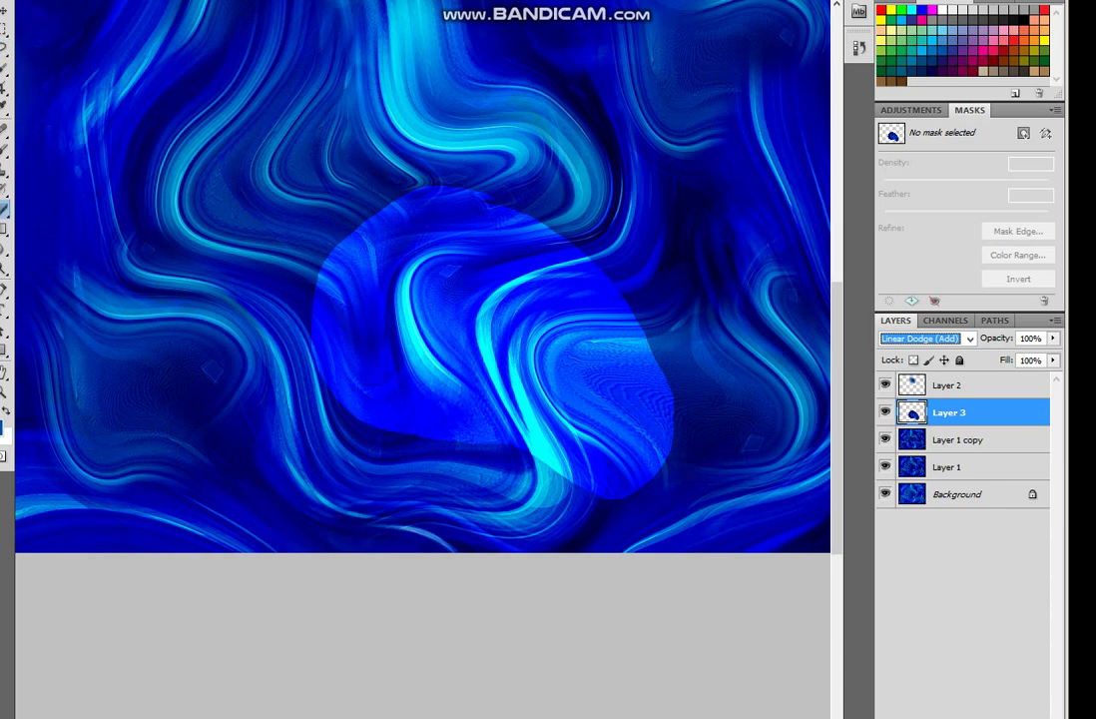
- Erase most of Layer 3's blue overlay, then reframe the view on the main image
{"action": "mouse_move", "coordinate": [349, 165]}
{"action": "left_mouse_down"}
{"action": "mouse_move", "coordinate": [299, 174]}
{"action": "mouse_move", "coordinate": [285, 309]}
{"action": "mouse_move", "coordinate": [360, 370]}
{"action": "mouse_move", "coordinate": [558, 360]}
{"action": "mouse_move", "coordinate": [429, 190]}
{"action": "left_mouse_up"}
{"action": "left_click_drag", "start_coordinate": [539, 274], "coordinate": [484, 390]}
{"action": "mouse_move", "coordinate": [514, 344]}
{"action": "left_mouse_down"}
{"action": "mouse_move", "coordinate": [494, 379]}
{"action": "mouse_move", "coordinate": [469, 389]}
{"action": "left_mouse_up"}
{"action": "mouse_move", "coordinate": [484, 300]}
{"action": "left_mouse_down"}
{"action": "mouse_move", "coordinate": [451, 254]}
{"action": "mouse_move", "coordinate": [477, 317]}
{"action": "left_mouse_up"}
{"action": "left_click_drag", "start_coordinate": [439, 254], "coordinate": [504, 360]}
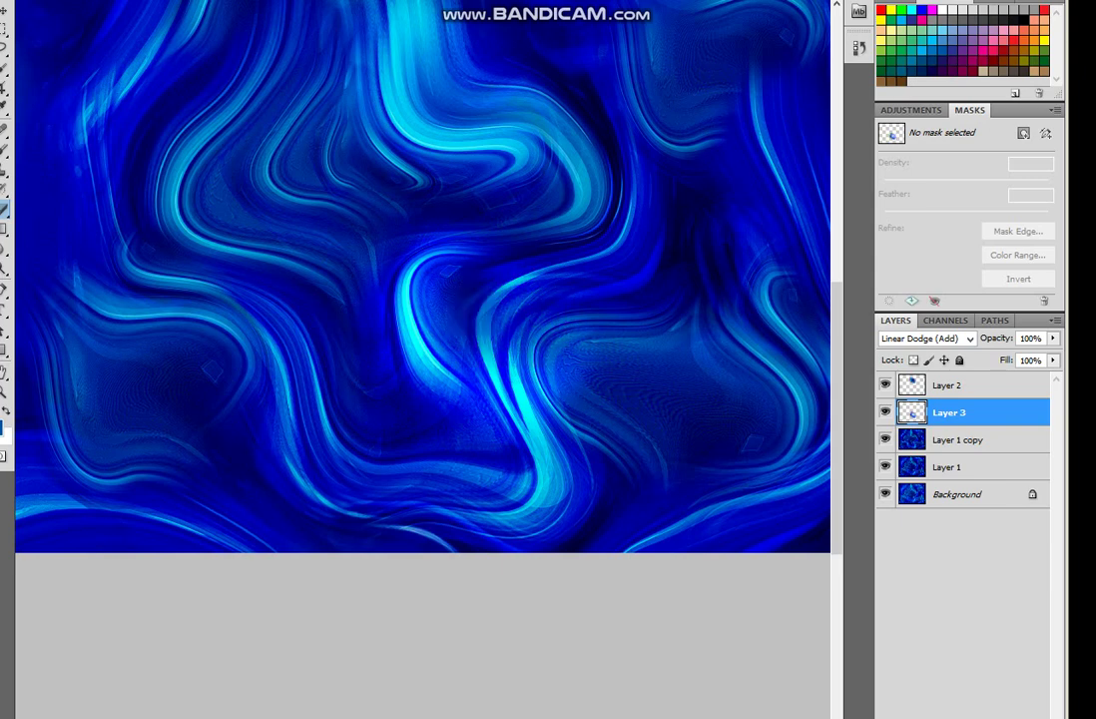
{"action": "left_click_drag", "start_coordinate": [429, 379], "coordinate": [350, 279]}
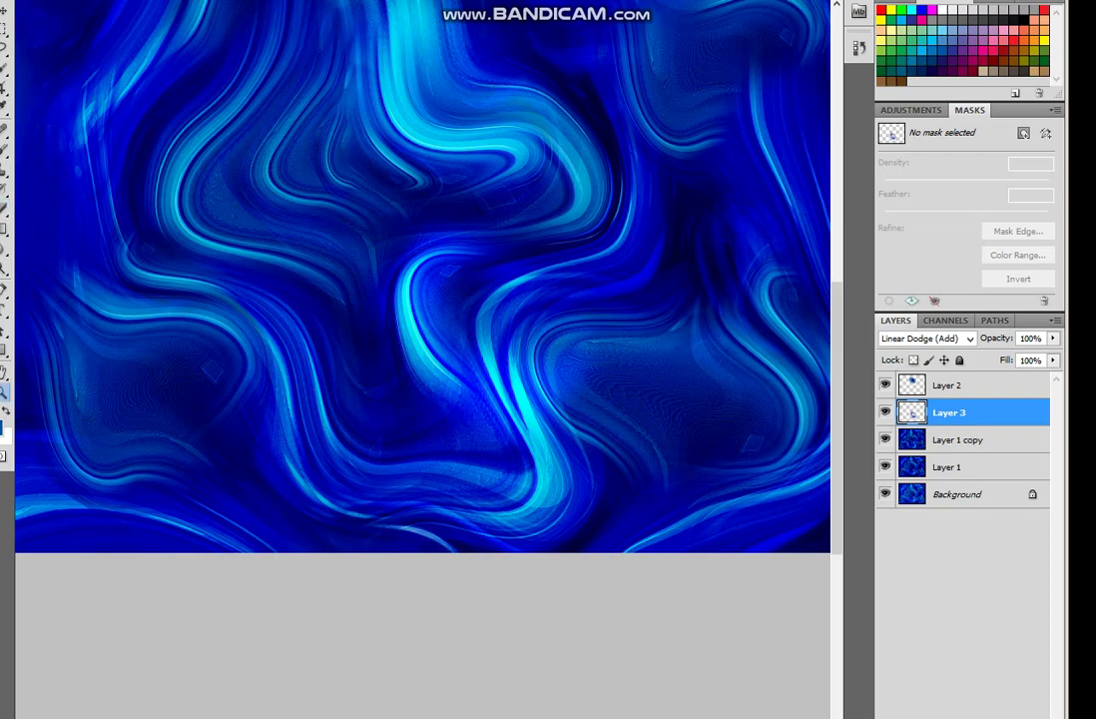
{"action": "key", "text": "ctrl+minus"}
{"action": "left_click_drag", "start_coordinate": [194, 196], "coordinate": [665, 558]}
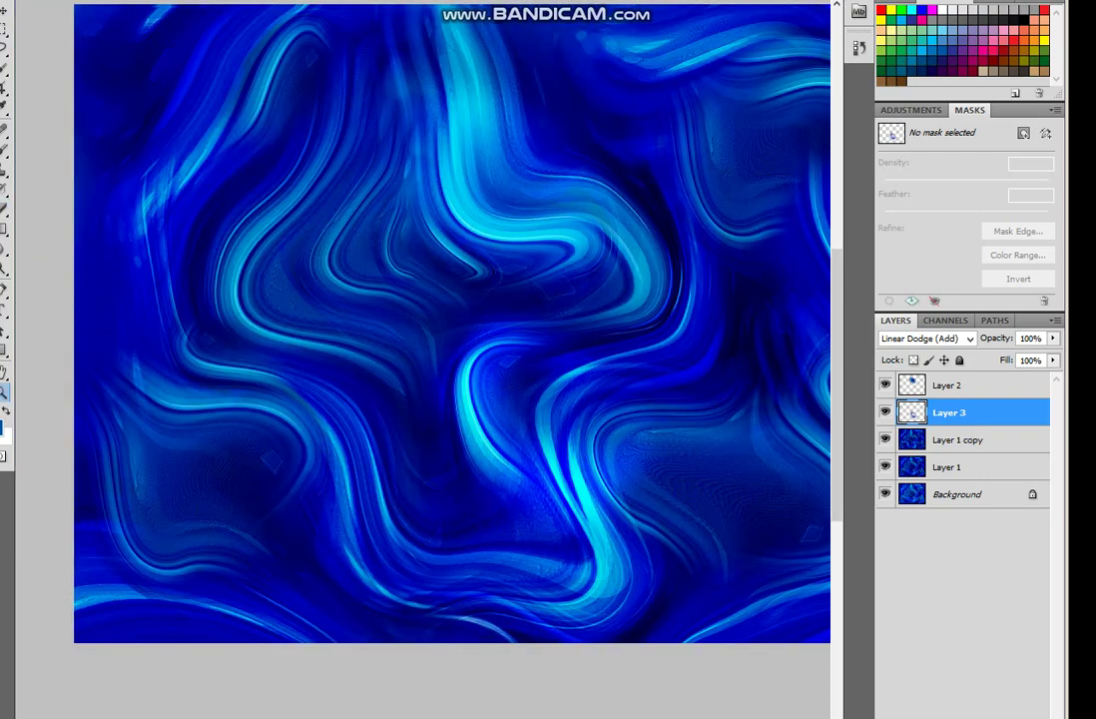
- Lasso the left-side swirl of Layer 1 copy and place it on a new Layer 4
{"action": "left_click", "coordinate": [958, 440]}
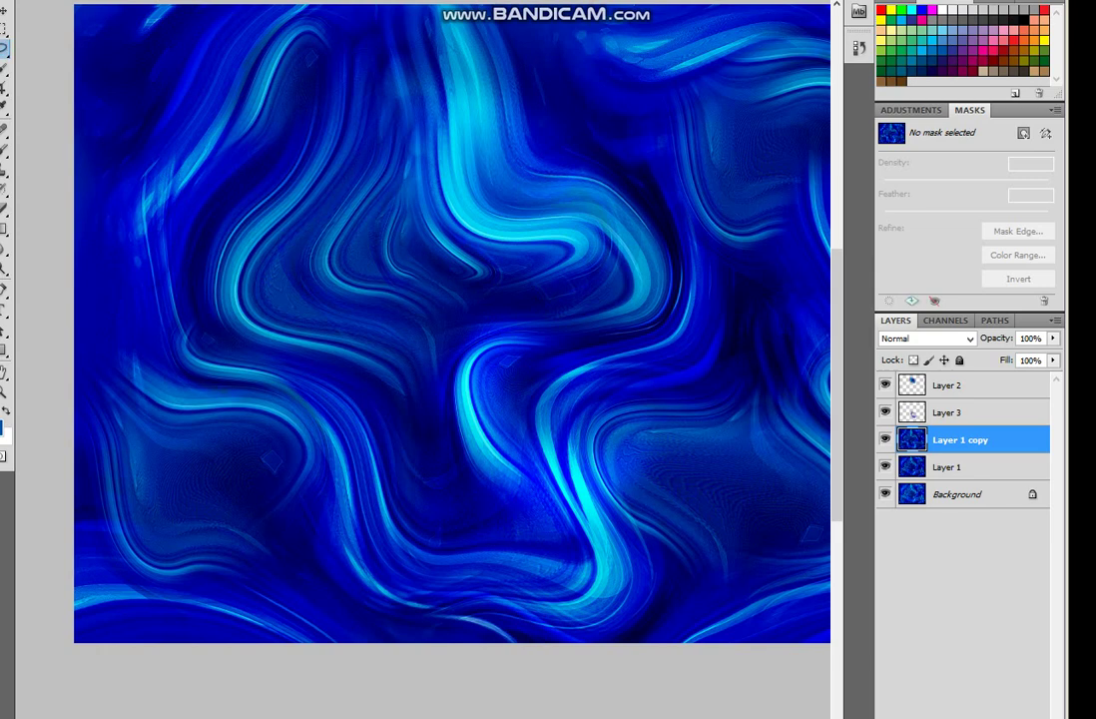
{"action": "mouse_move", "coordinate": [296, 93]}
{"action": "left_mouse_down"}
{"action": "mouse_move", "coordinate": [326, 40]}
{"action": "mouse_move", "coordinate": [158, 299]}
{"action": "left_mouse_up"}
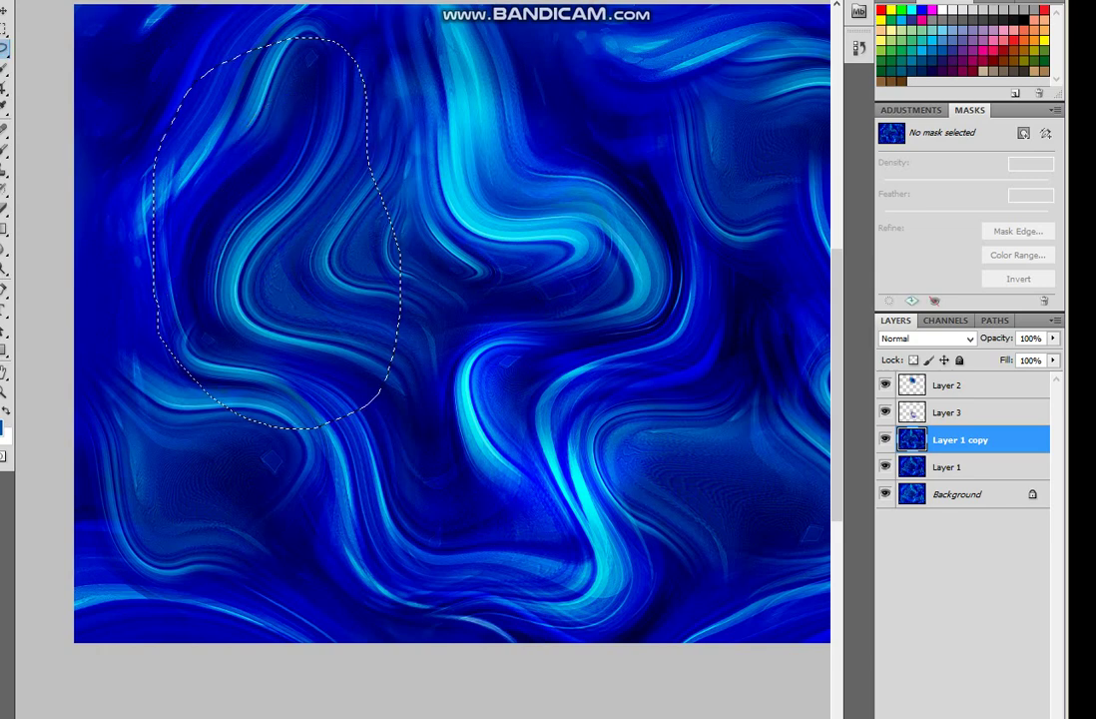
{"action": "key", "text": "ctrl+shift+alt+n"}
{"action": "key", "text": "alt+BackSpace"}
{"action": "key", "text": "ctrl+d"}
- Set Layer 4 to Screen blending and erase the right edge of its glow
{"action": "left_click", "coordinate": [926, 338]}
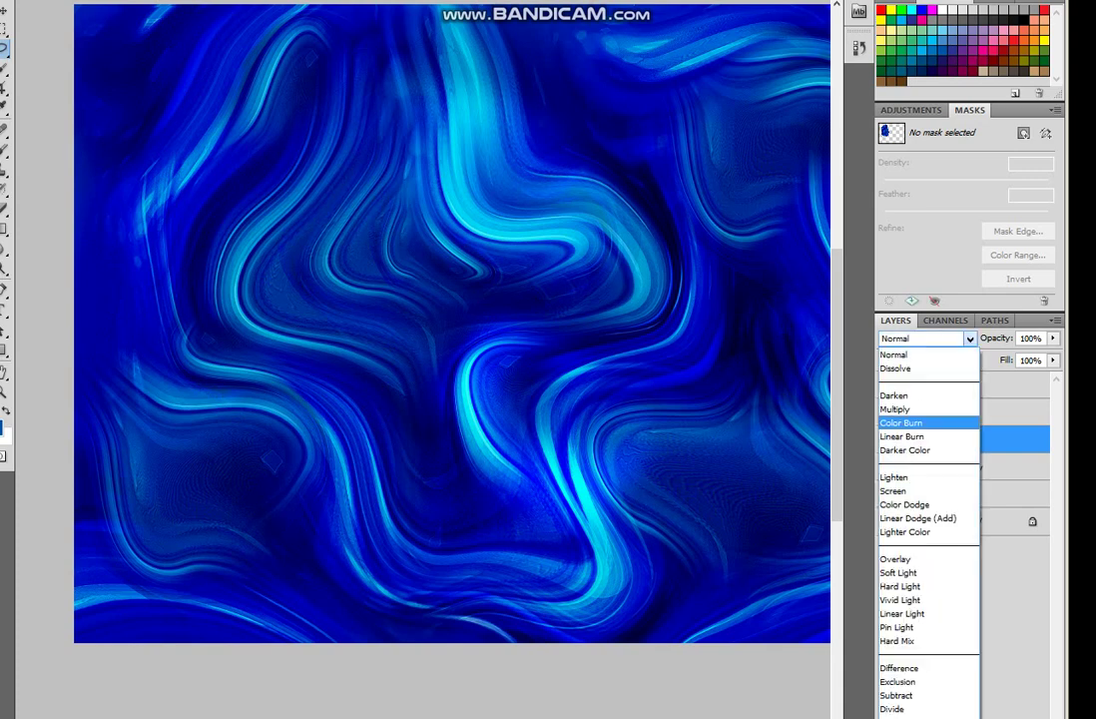
{"action": "key", "text": "Return"}
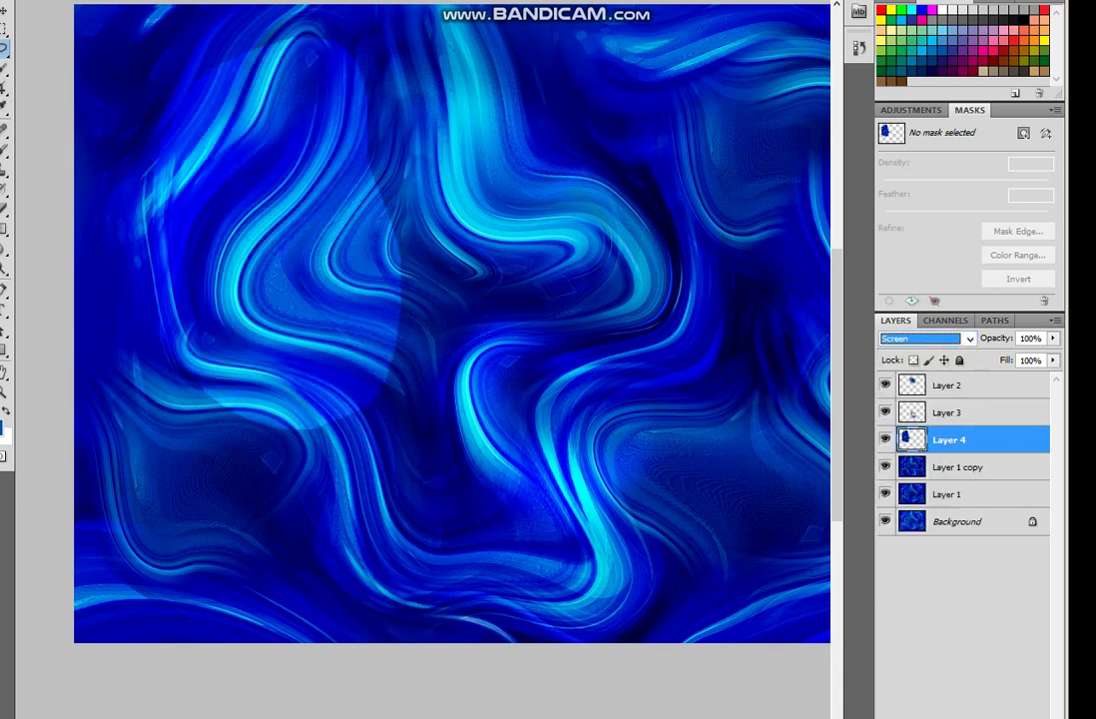
{"action": "key", "text": "e"}
{"action": "mouse_move", "coordinate": [295, 55]}
{"action": "left_mouse_down"}
{"action": "mouse_move", "coordinate": [317, 200]}
{"action": "mouse_move", "coordinate": [335, 232]}
{"action": "mouse_move", "coordinate": [332, 324]}
{"action": "mouse_move", "coordinate": [229, 359]}
{"action": "mouse_move", "coordinate": [160, 300]}
{"action": "mouse_move", "coordinate": [164, 84]}
{"action": "mouse_move", "coordinate": [239, 45]}
{"action": "mouse_move", "coordinate": [230, 74]}
{"action": "mouse_move", "coordinate": [170, 139]}
{"action": "mouse_move", "coordinate": [294, 285]}
{"action": "mouse_move", "coordinate": [229, 304]}
{"action": "left_mouse_up"}
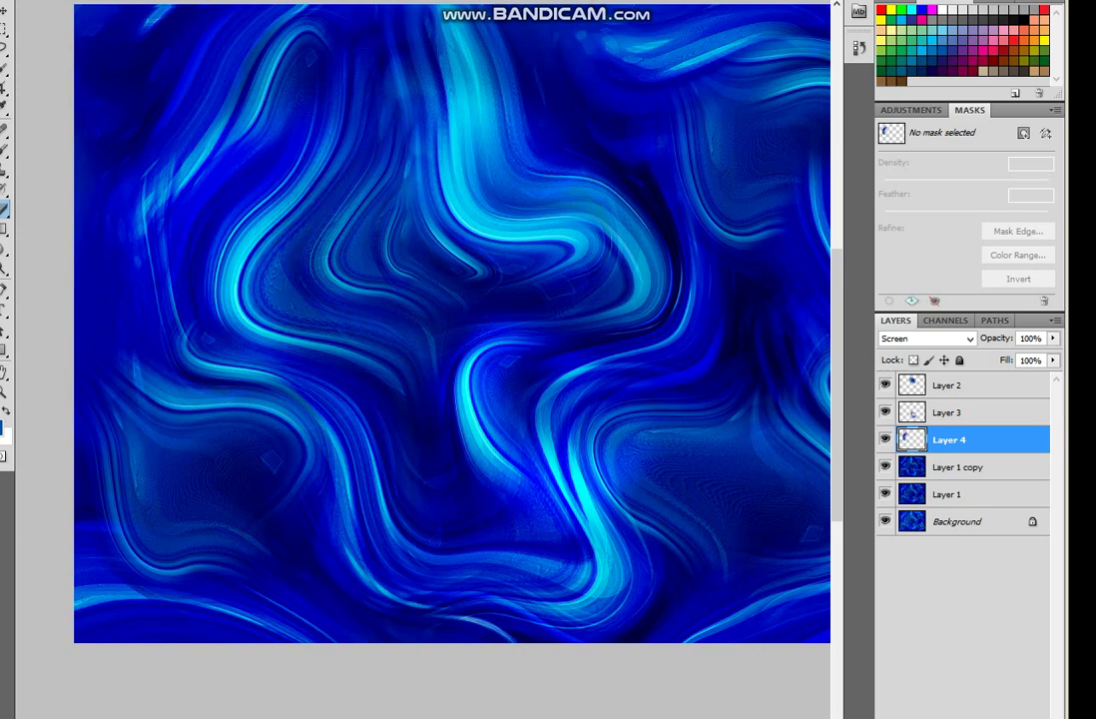
- Duplicate it as Layer 4 copy and erase small patches of the duplicated glow
{"action": "key", "text": "ctrl+j"}
{"action": "left_click_drag", "start_coordinate": [244, 92], "coordinate": [176, 135]}
{"action": "left_click_drag", "start_coordinate": [195, 265], "coordinate": [185, 314]}
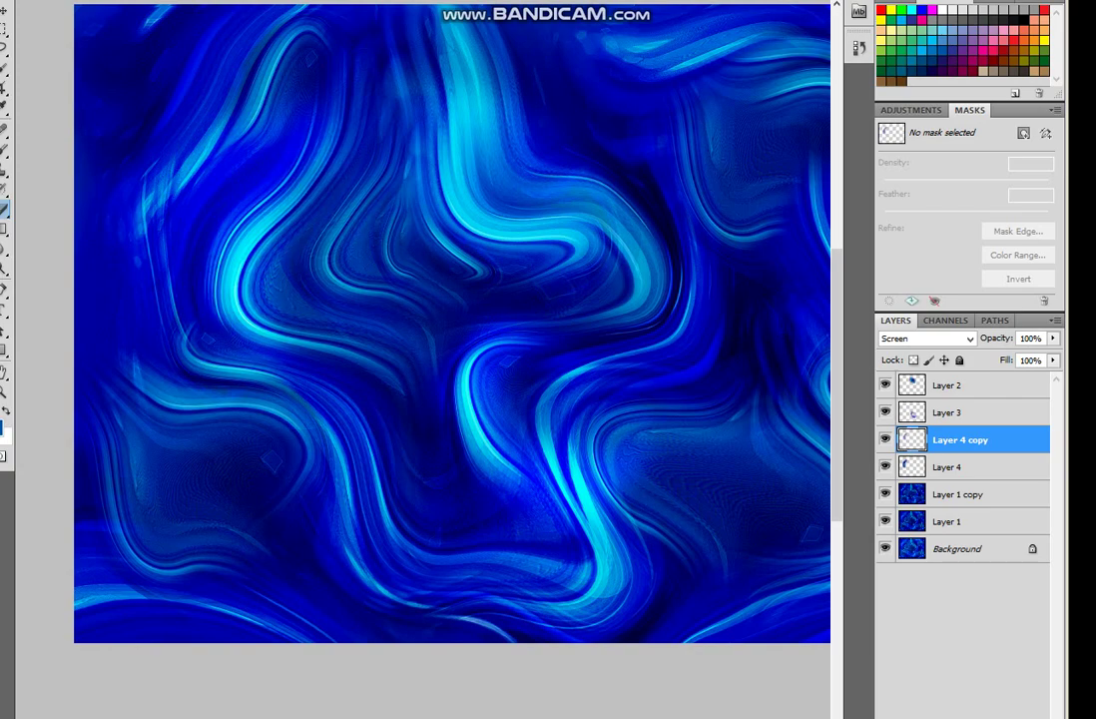
{"action": "mouse_move", "coordinate": [450, 349]}
{"action": "left_mouse_down"}
{"action": "mouse_move", "coordinate": [389, 195]}
{"action": "mouse_move", "coordinate": [400, 349]}
{"action": "left_mouse_up"}
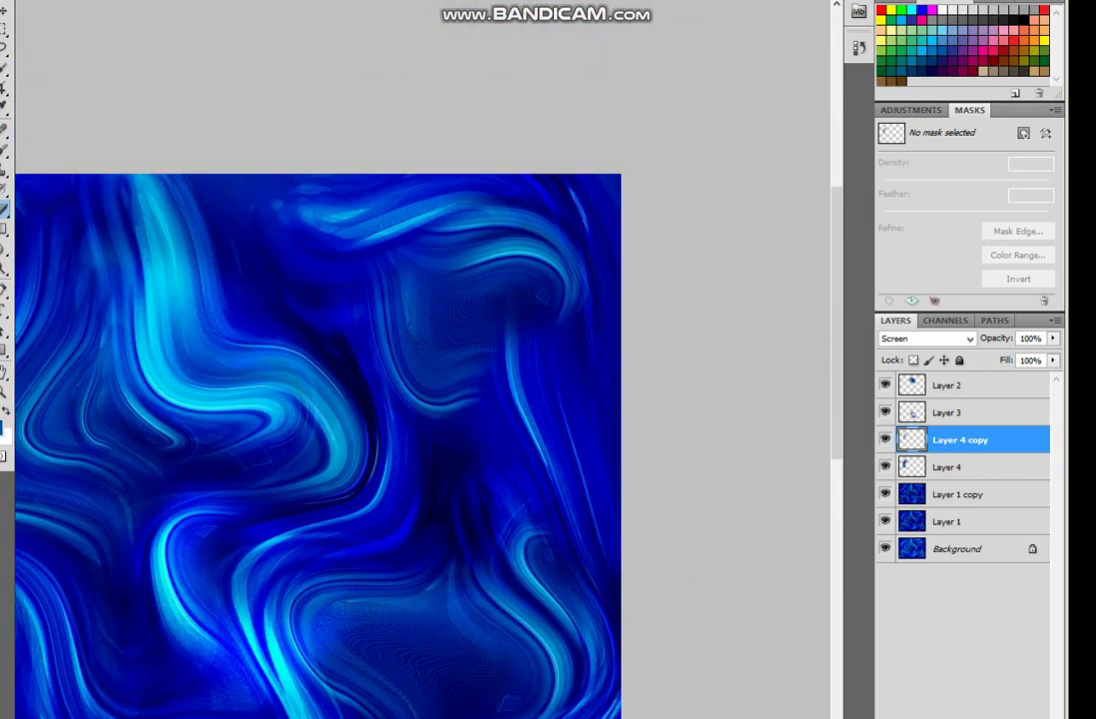
- Copy the upper-right swirl of Layer 1 copy to Layer 5 in Linear Dodge (Add)
{"action": "key", "text": "l"}
{"action": "mouse_move", "coordinate": [569, 210]}
{"action": "left_mouse_down"}
{"action": "mouse_move", "coordinate": [499, 364]}
{"action": "mouse_move", "coordinate": [589, 352]}
{"action": "left_mouse_up"}
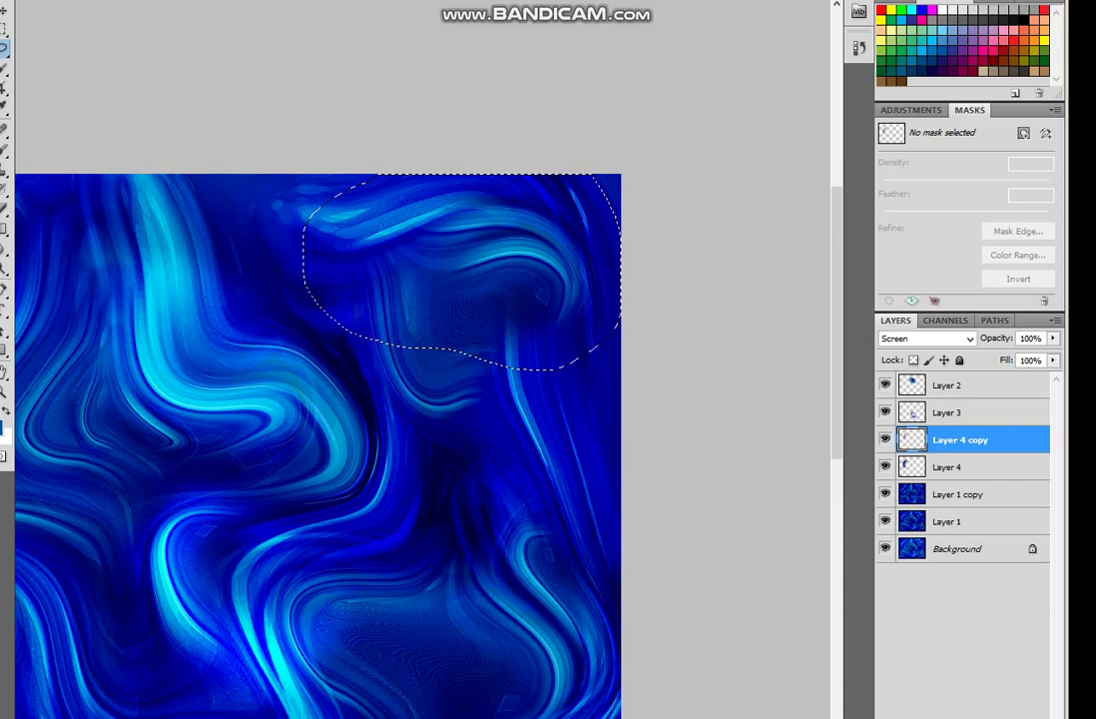
{"action": "key", "text": "alt+bracketleft"}
{"action": "key", "text": "alt+bracketleft"}
{"action": "key", "text": "ctrl+j"}
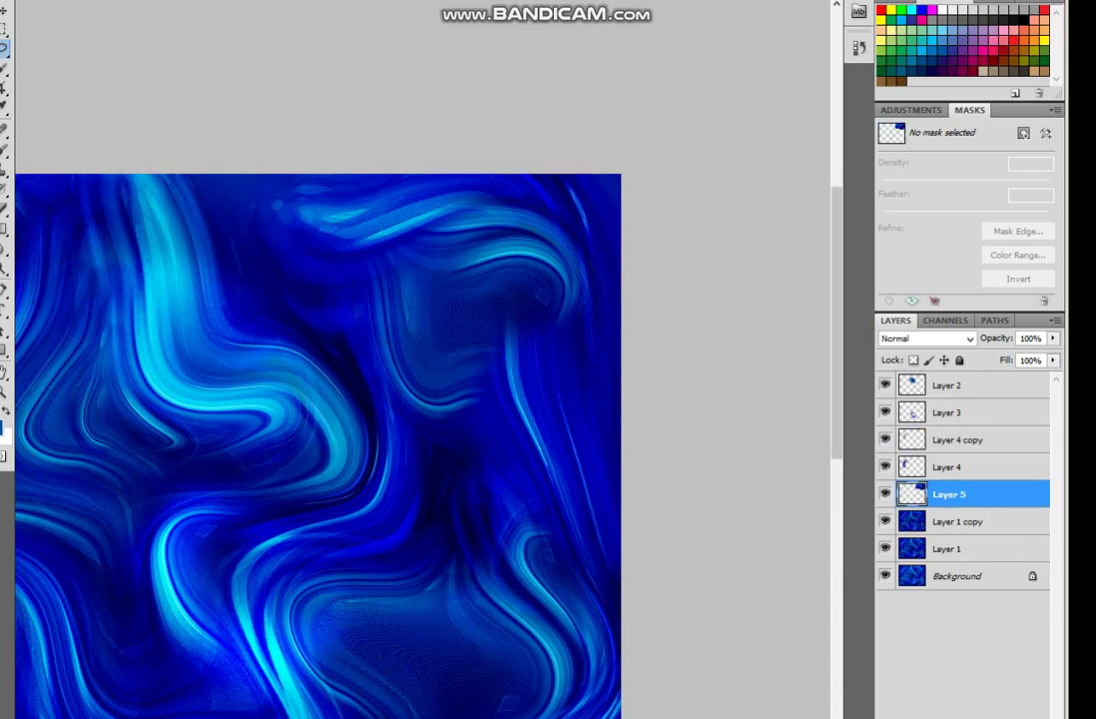
{"action": "left_click", "coordinate": [926, 338]}
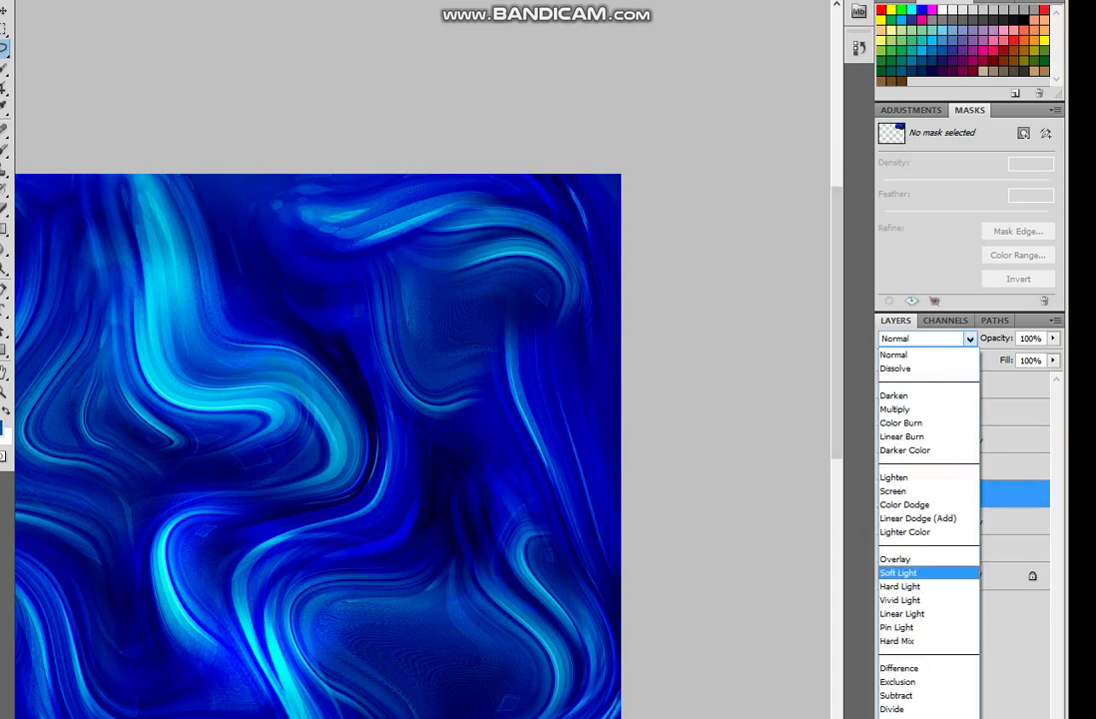
{"action": "left_click", "coordinate": [903, 570]}
{"action": "key", "text": "Up"}
{"action": "key", "text": "Up"}
{"action": "key", "text": "Up"}
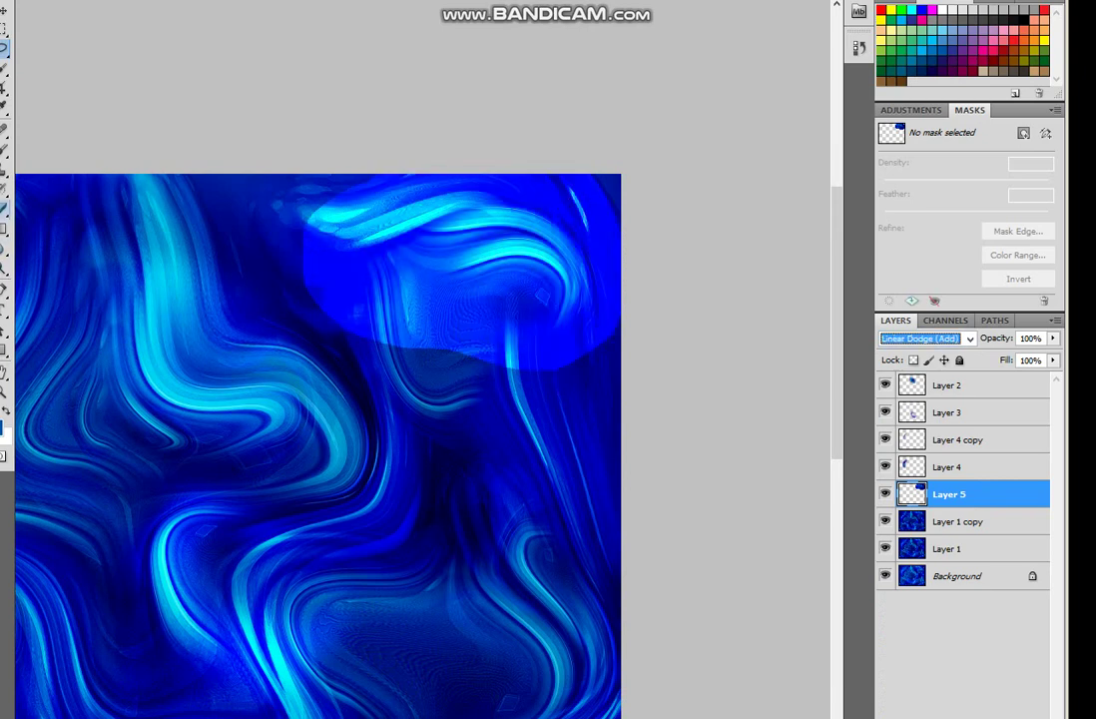
- Erase Layer 5's bright blue overlay over the upper and centre-right swirls
{"action": "left_click", "coordinate": [4, 208]}
{"action": "mouse_move", "coordinate": [360, 172]}
{"action": "left_mouse_down"}
{"action": "mouse_move", "coordinate": [285, 194]}
{"action": "mouse_move", "coordinate": [305, 205]}
{"action": "left_mouse_up"}
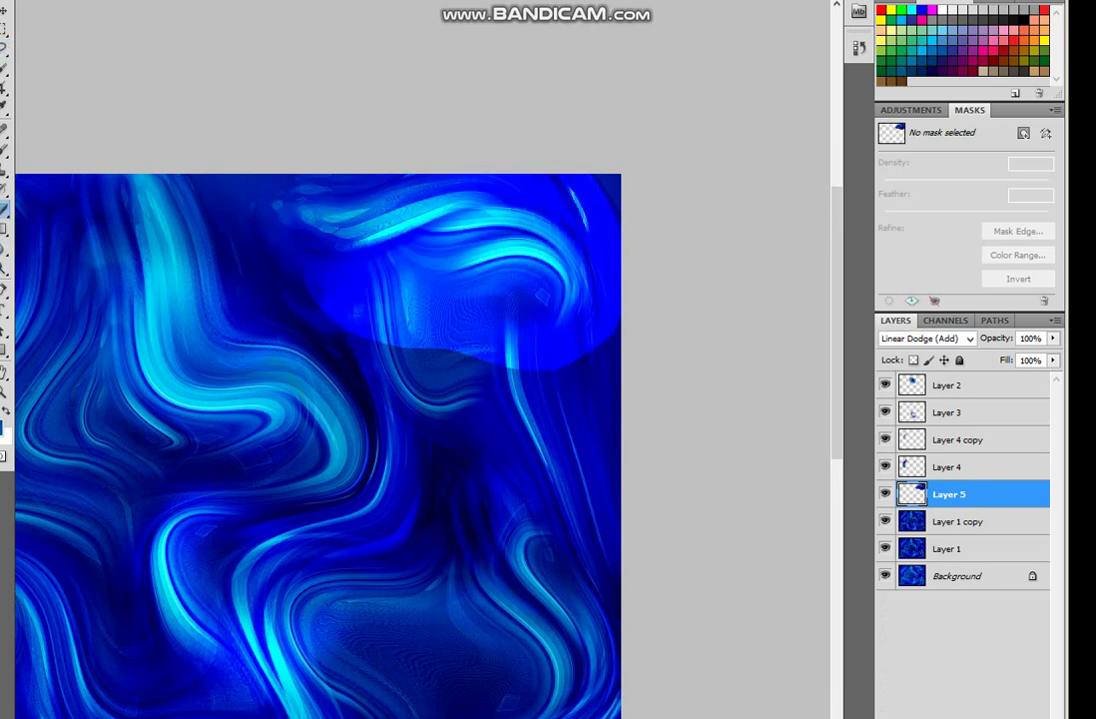
{"action": "left_click_drag", "start_coordinate": [270, 249], "coordinate": [404, 290]}
{"action": "mouse_move", "coordinate": [559, 349]}
{"action": "left_mouse_down"}
{"action": "mouse_move", "coordinate": [450, 294]}
{"action": "mouse_move", "coordinate": [519, 200]}
{"action": "mouse_move", "coordinate": [460, 159]}
{"action": "left_mouse_up"}
{"action": "left_click_drag", "start_coordinate": [499, 319], "coordinate": [384, 254]}
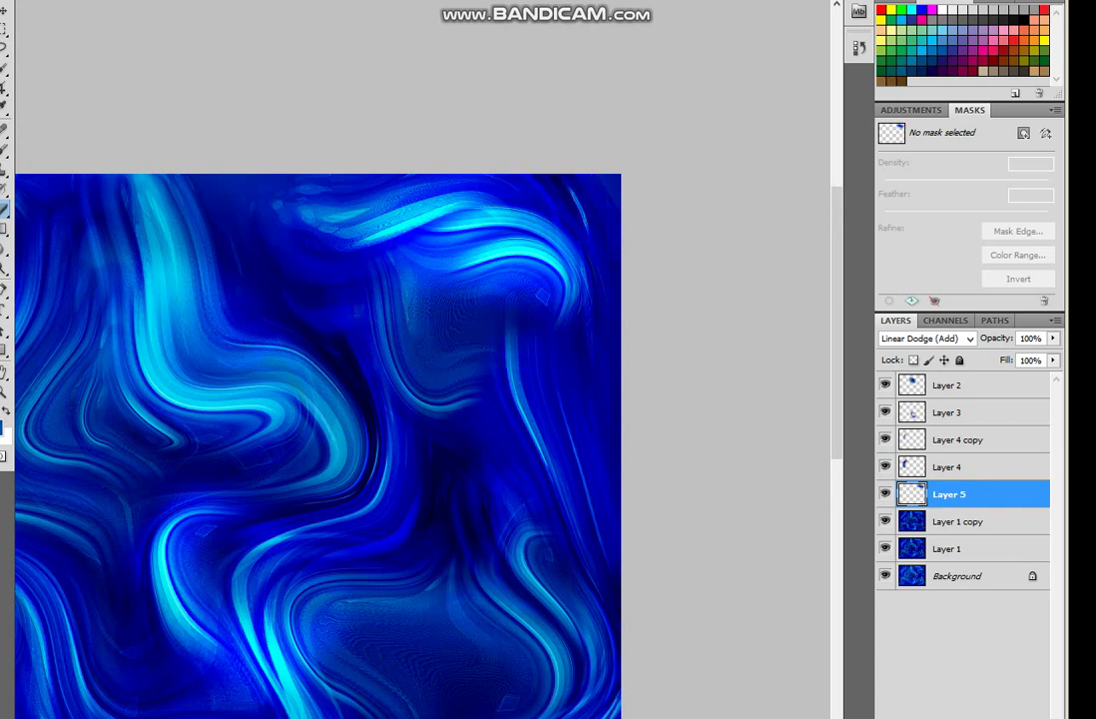
{"action": "mouse_move", "coordinate": [464, 265]}
{"action": "left_mouse_down"}
{"action": "mouse_move", "coordinate": [384, 239]}
{"action": "mouse_move", "coordinate": [434, 216]}
{"action": "left_mouse_up"}
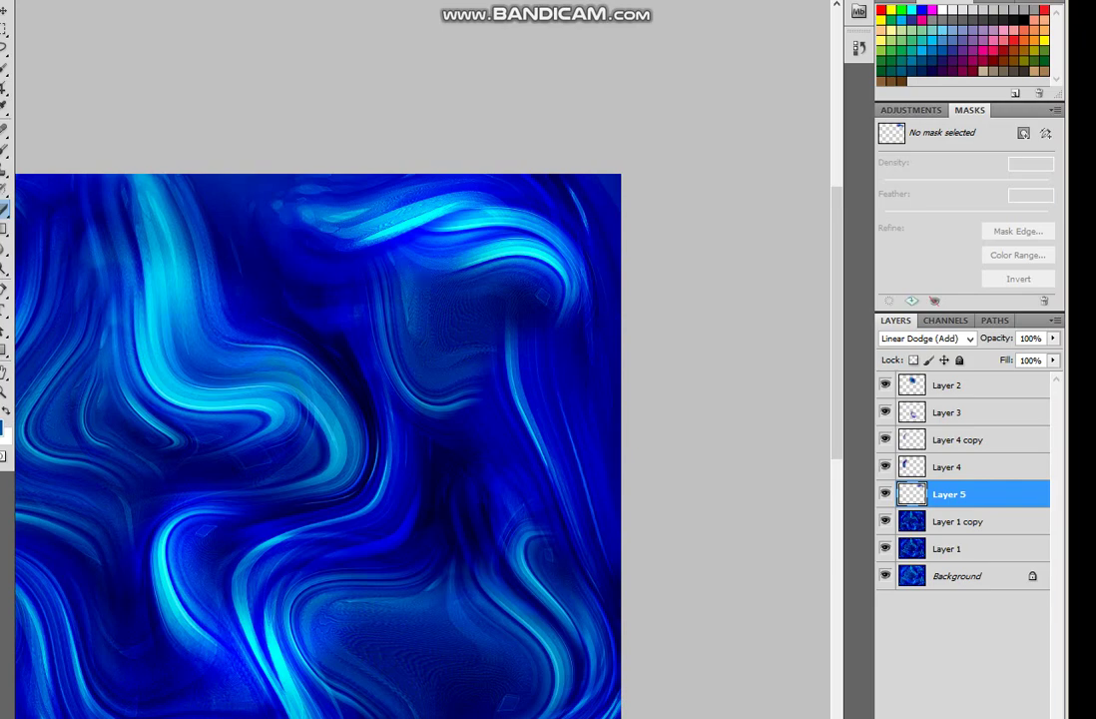
{"action": "left_click_drag", "start_coordinate": [449, 449], "coordinate": [347, 180]}
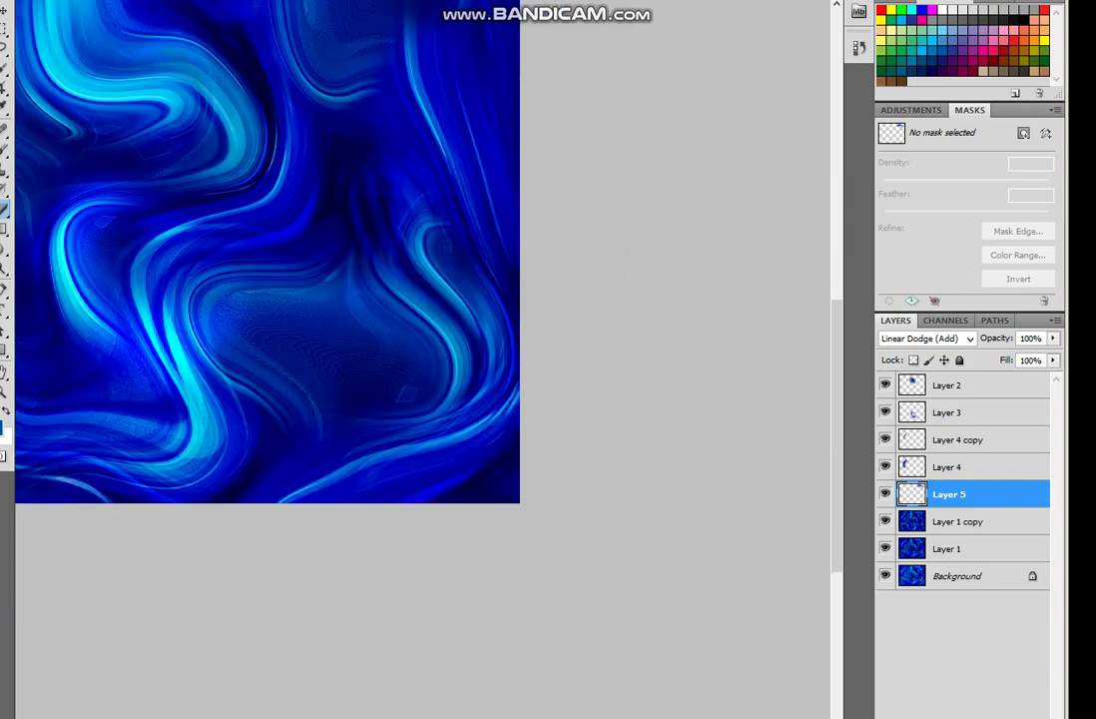
- Lasso a right-side swirl area of Layer 1 copy and copy it to Layer 6
{"action": "left_click", "coordinate": [958, 521]}
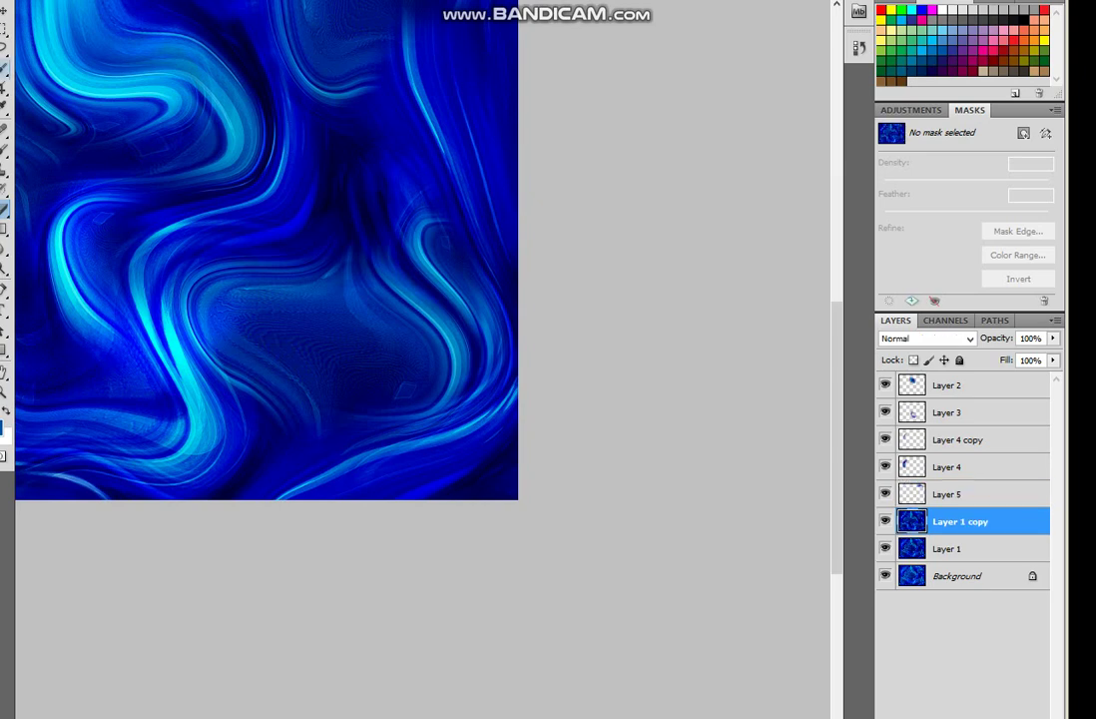
{"action": "key", "text": "l"}
{"action": "mouse_move", "coordinate": [356, 157]}
{"action": "left_mouse_down"}
{"action": "mouse_move", "coordinate": [320, 224]}
{"action": "mouse_move", "coordinate": [518, 434]}
{"action": "mouse_move", "coordinate": [364, 140]}
{"action": "left_mouse_up"}
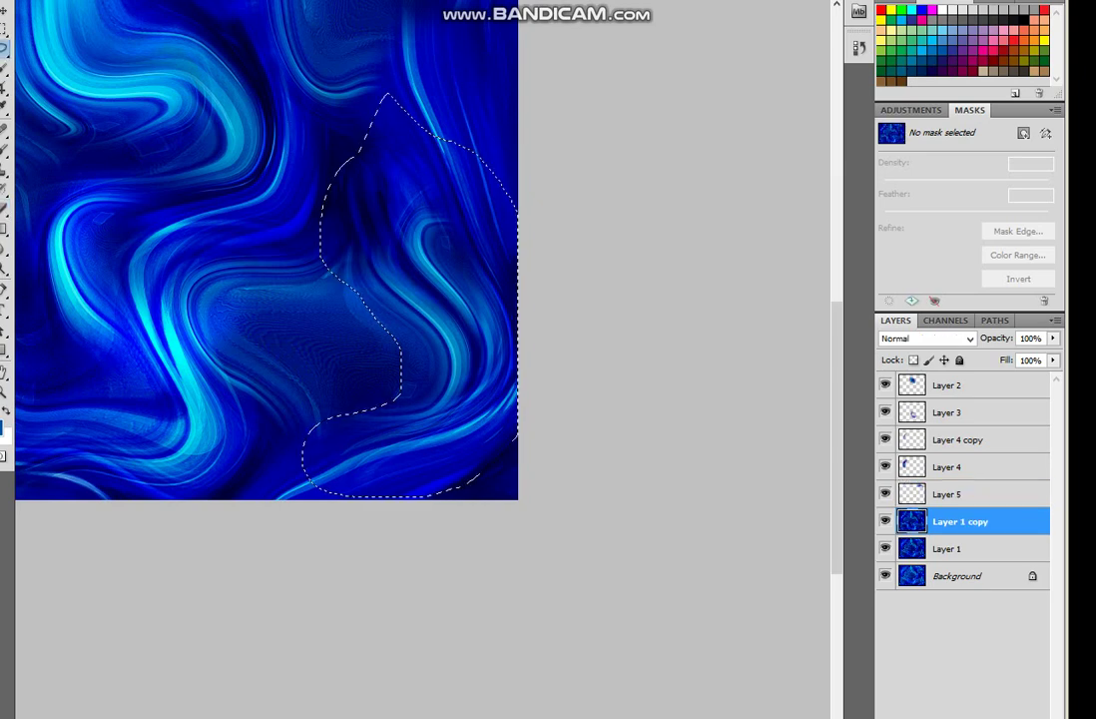
{"action": "key", "text": "ctrl+j"}
- After trying Soft Light, Hard Light and Hard Mix, set Layer 6 to Linear Dodge (Add)
{"action": "left_click", "coordinate": [927, 339]}
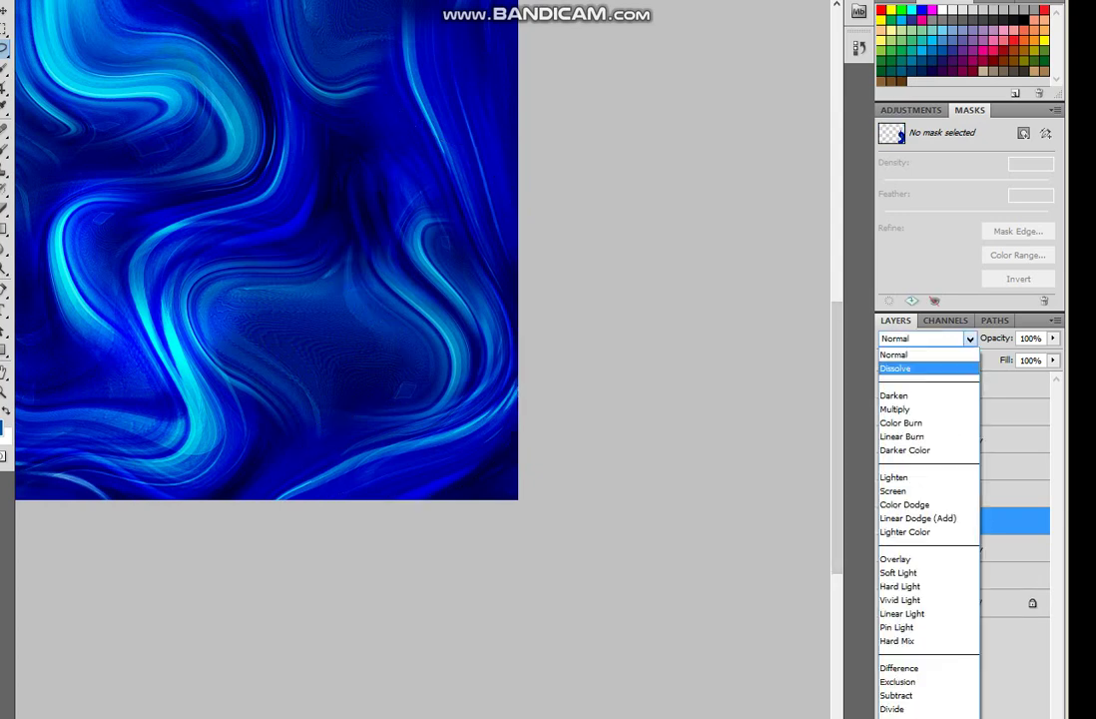
{"action": "left_click", "coordinate": [899, 572]}
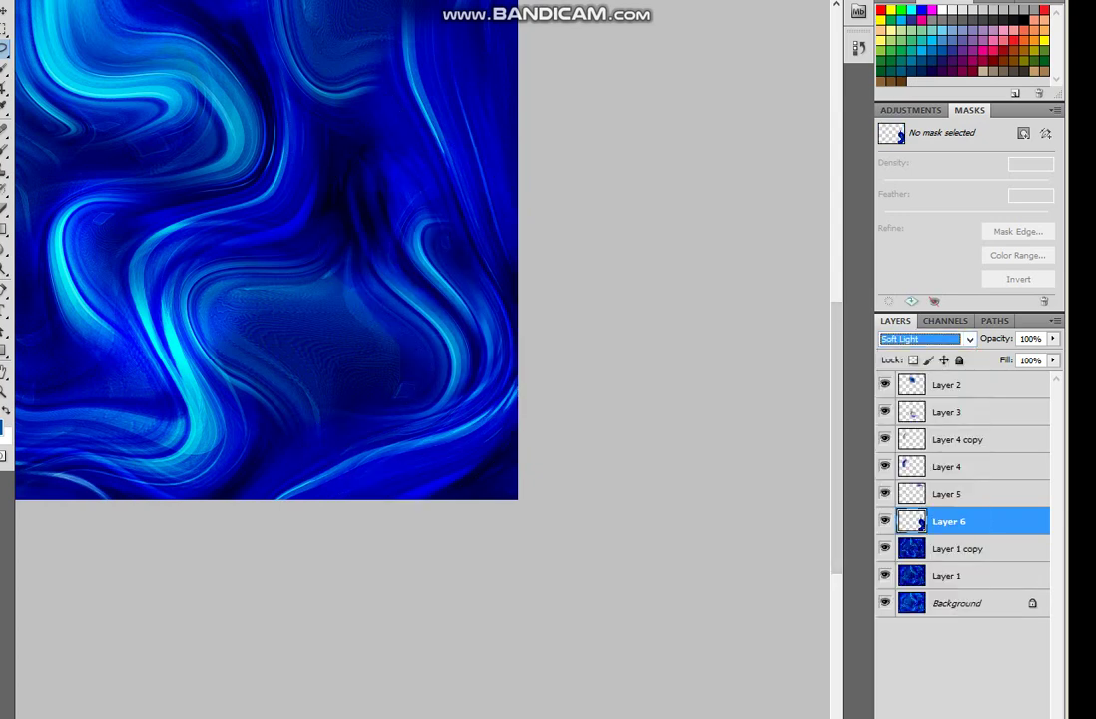
{"action": "left_click", "coordinate": [923, 338]}
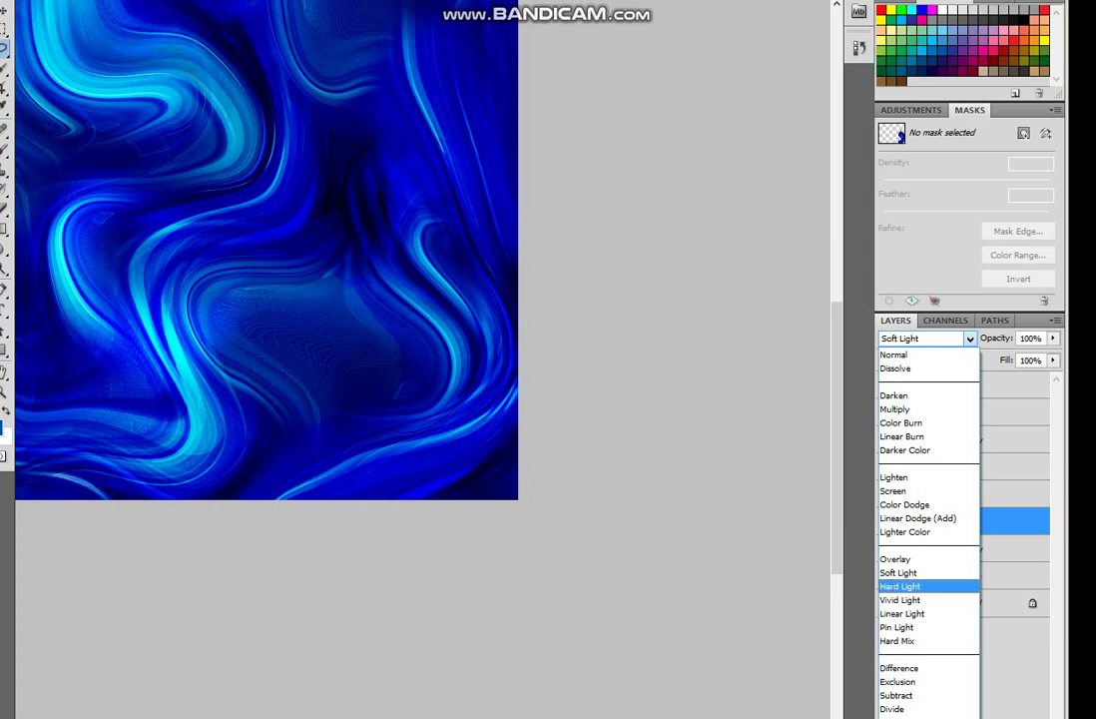
{"action": "left_click", "coordinate": [918, 586]}
{"action": "key", "text": "Down"}
{"action": "key", "text": "Down"}
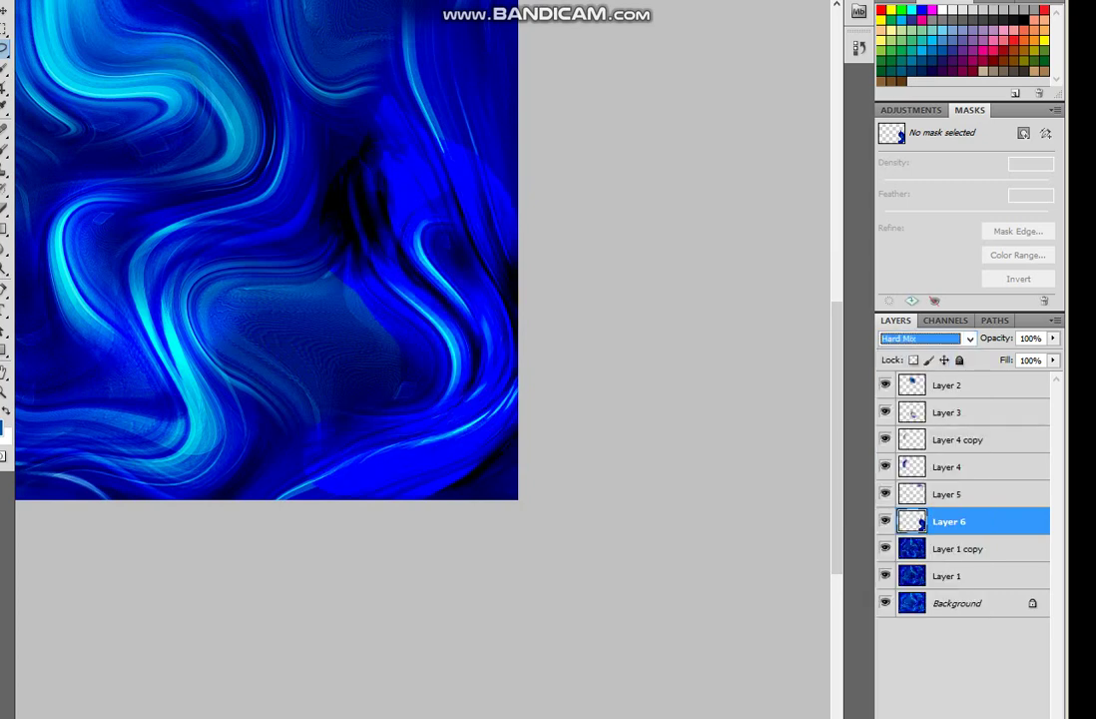
{"action": "key", "text": "Down"}
{"action": "key", "text": "Down"}
{"action": "key", "text": "Up"}
{"action": "key", "text": "Up"}
{"action": "key", "text": "Up"}
{"action": "key", "text": "Up"}
{"action": "key", "text": "Up"}
{"action": "key", "text": "Up"}
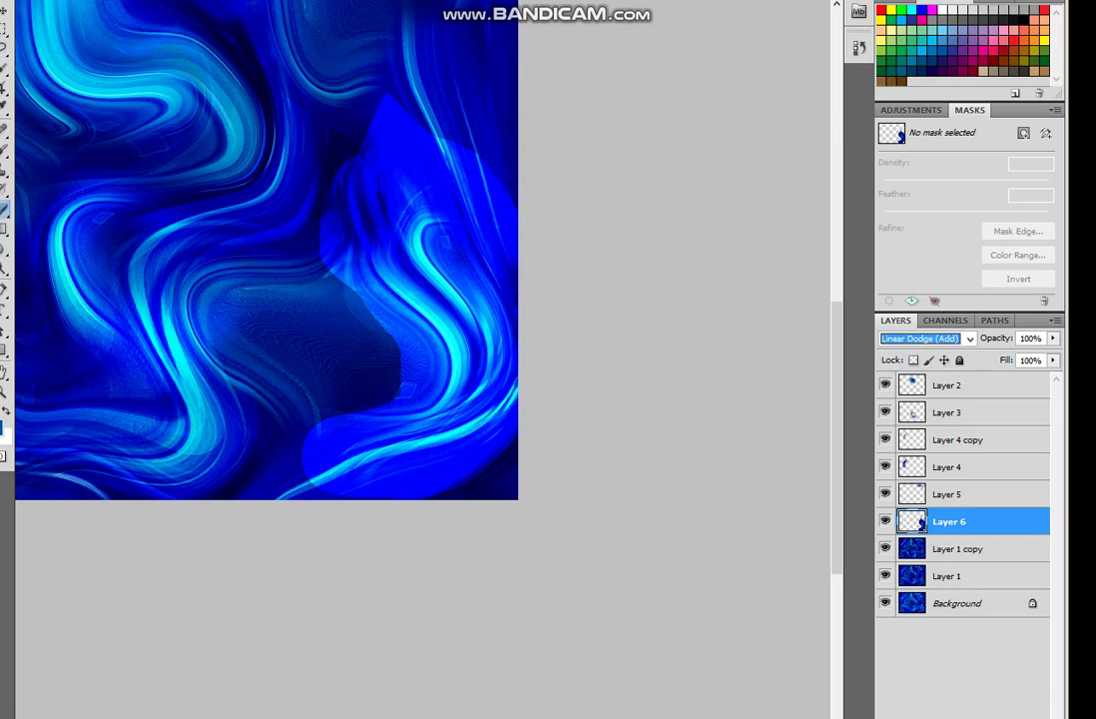
- Erase the bright patch's hard edges and the bright areas in the lower middle
{"action": "left_click_drag", "start_coordinate": [379, 110], "coordinate": [290, 229]}
{"action": "left_click_drag", "start_coordinate": [377, 122], "coordinate": [439, 224]}
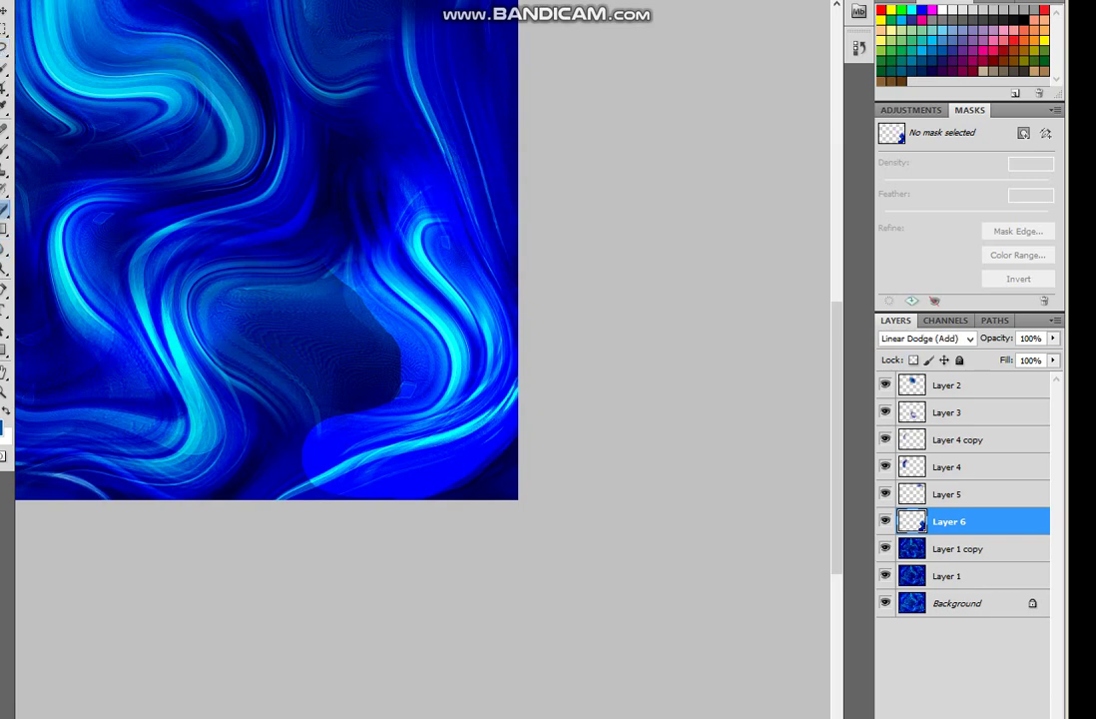
{"action": "left_click_drag", "start_coordinate": [339, 218], "coordinate": [289, 264]}
{"action": "mouse_move", "coordinate": [374, 230]}
{"action": "left_mouse_down"}
{"action": "mouse_move", "coordinate": [270, 414]}
{"action": "mouse_move", "coordinate": [302, 415]}
{"action": "left_mouse_up"}
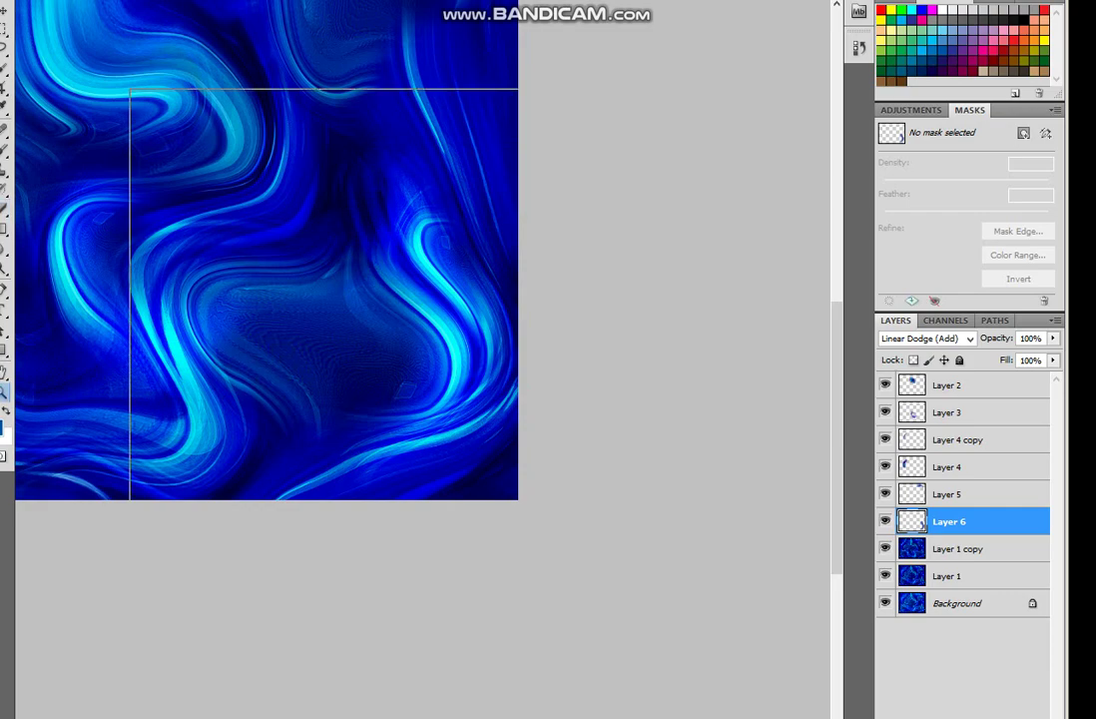
- Zoom in on the image's middle, compare Layer 6 on and off, and open Layer Style effects
{"action": "key", "text": "ctrl+minus"}
{"action": "key", "text": "ctrl+plus"}
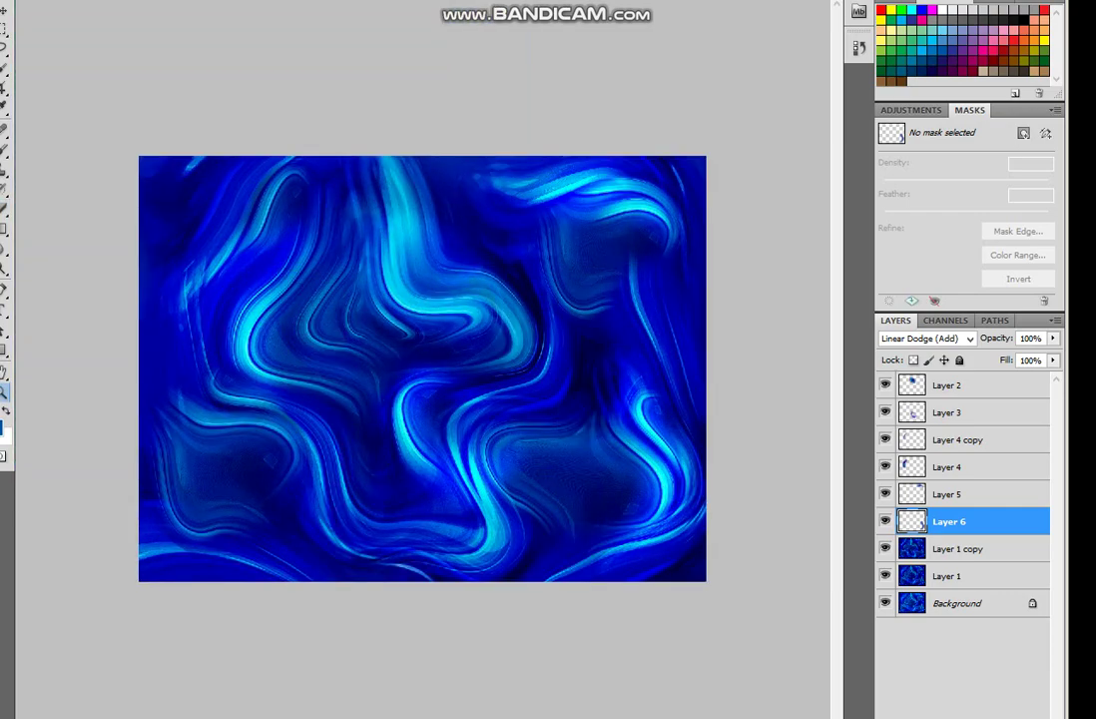
{"action": "key", "text": "alt+Tab"}
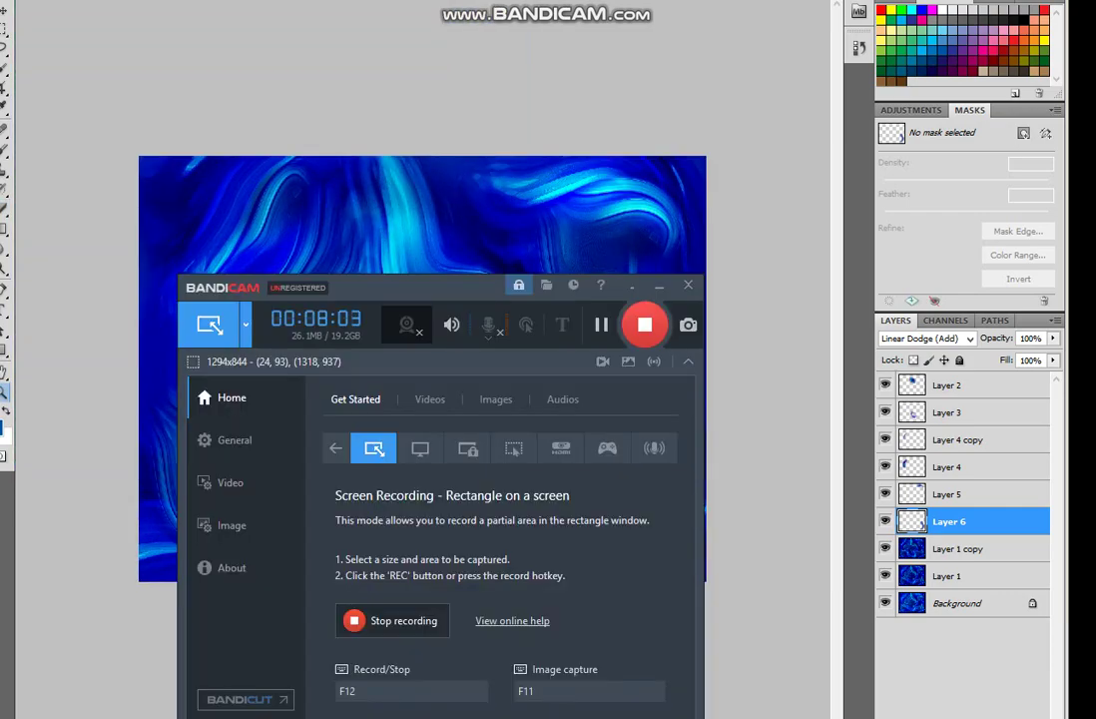
{"action": "key", "text": "alt+Tab"}
{"action": "left_click_drag", "start_coordinate": [354, 252], "coordinate": [705, 533]}
{"action": "left_click_drag", "start_coordinate": [255, 154], "coordinate": [786, 632]}
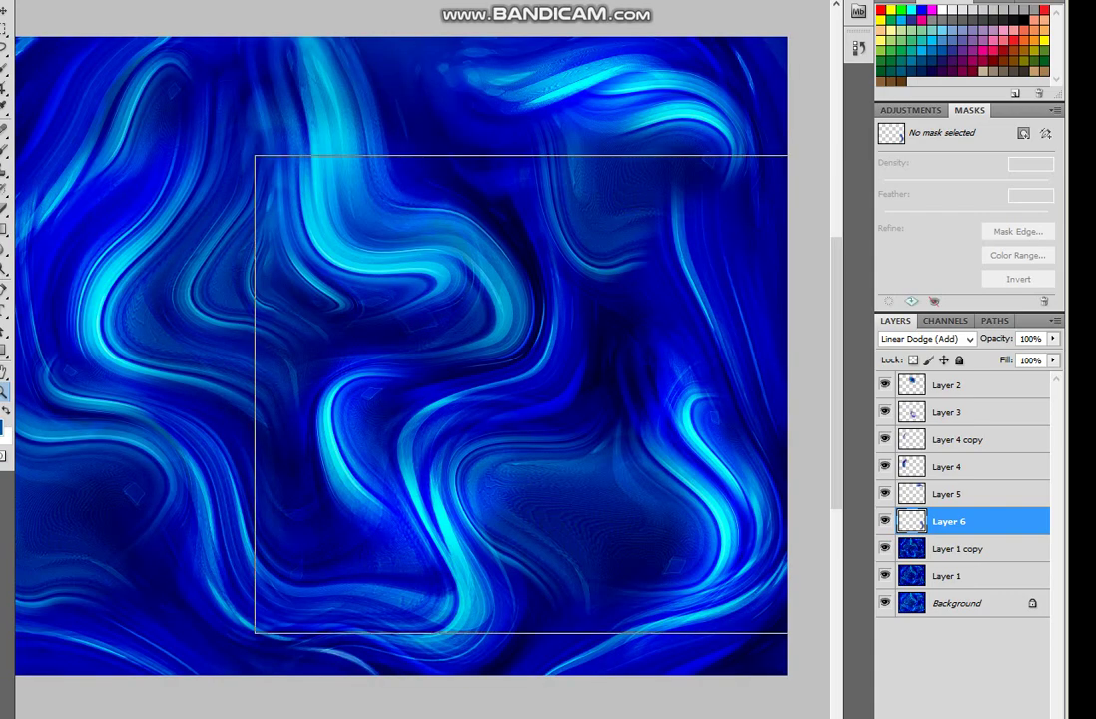
{"action": "left_click_drag", "start_coordinate": [98, 244], "coordinate": [778, 698]}
{"action": "key", "text": "alt+Tab"}
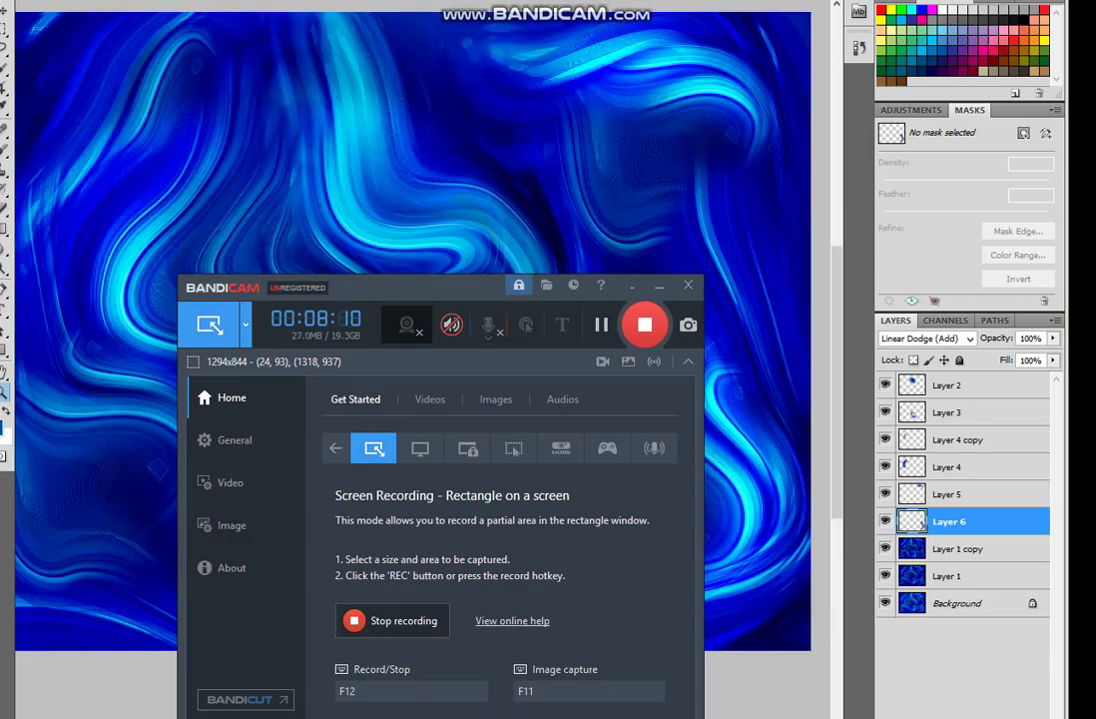
{"action": "key", "text": "alt+Tab"}
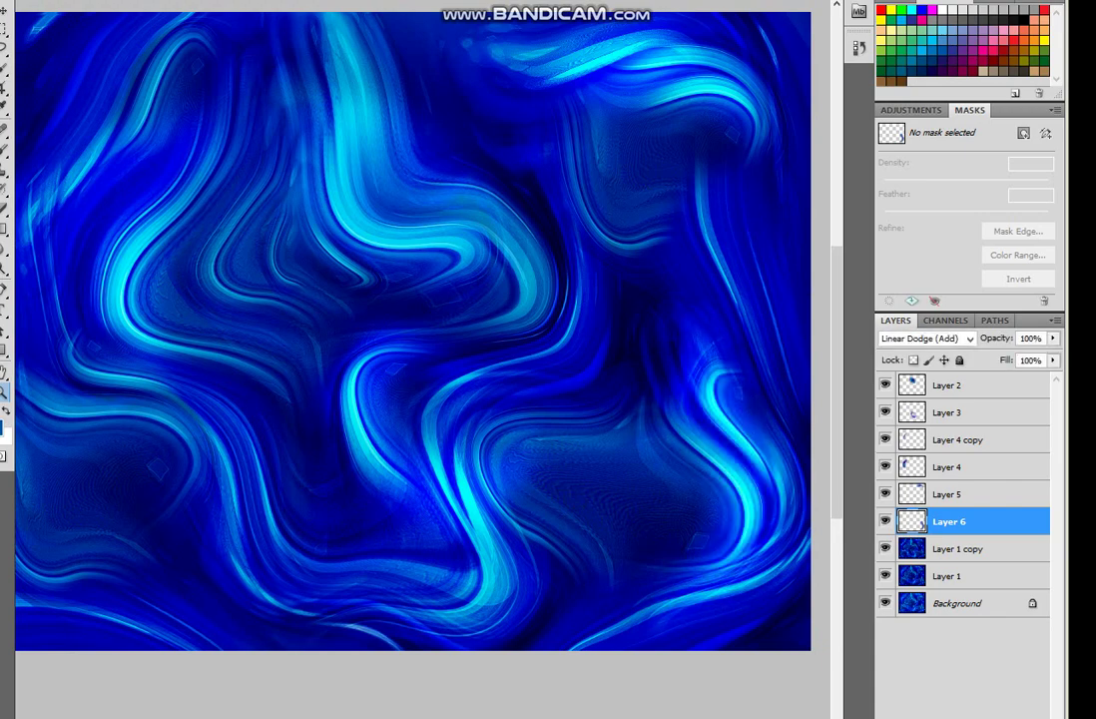
{"action": "key", "text": "alt+l"}
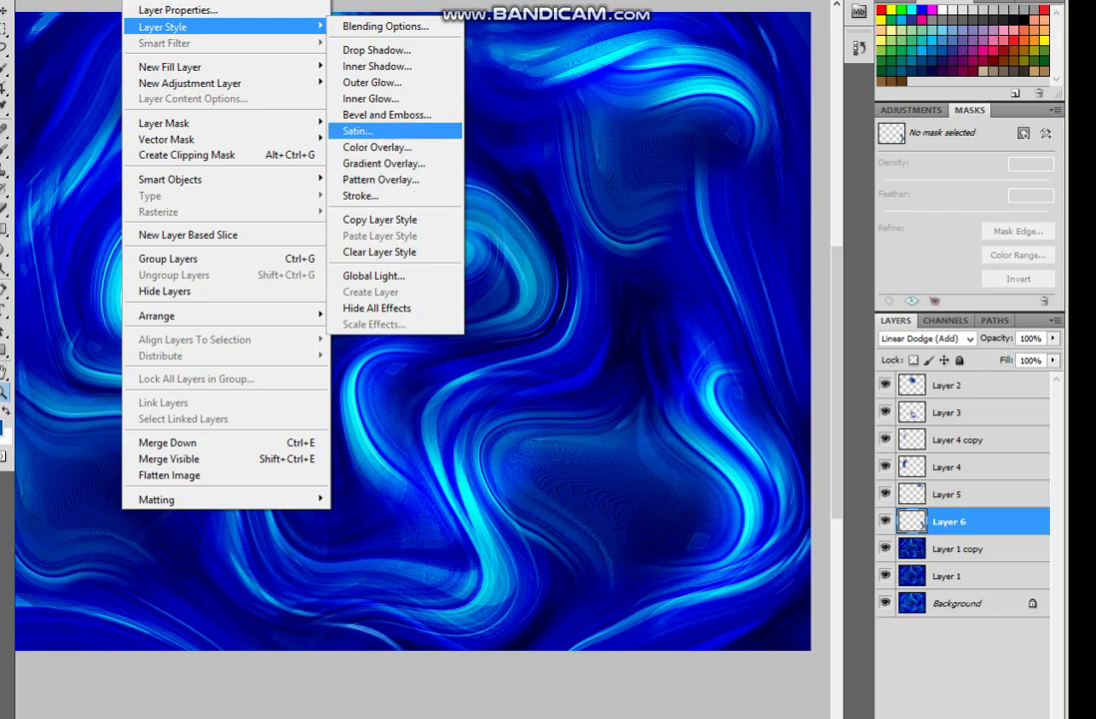
- Give Layer 6 a red Color Overlay using Lighter Color blending, then view the whole image
{"action": "key", "text": "Down"}
{"action": "key", "text": "Return"}
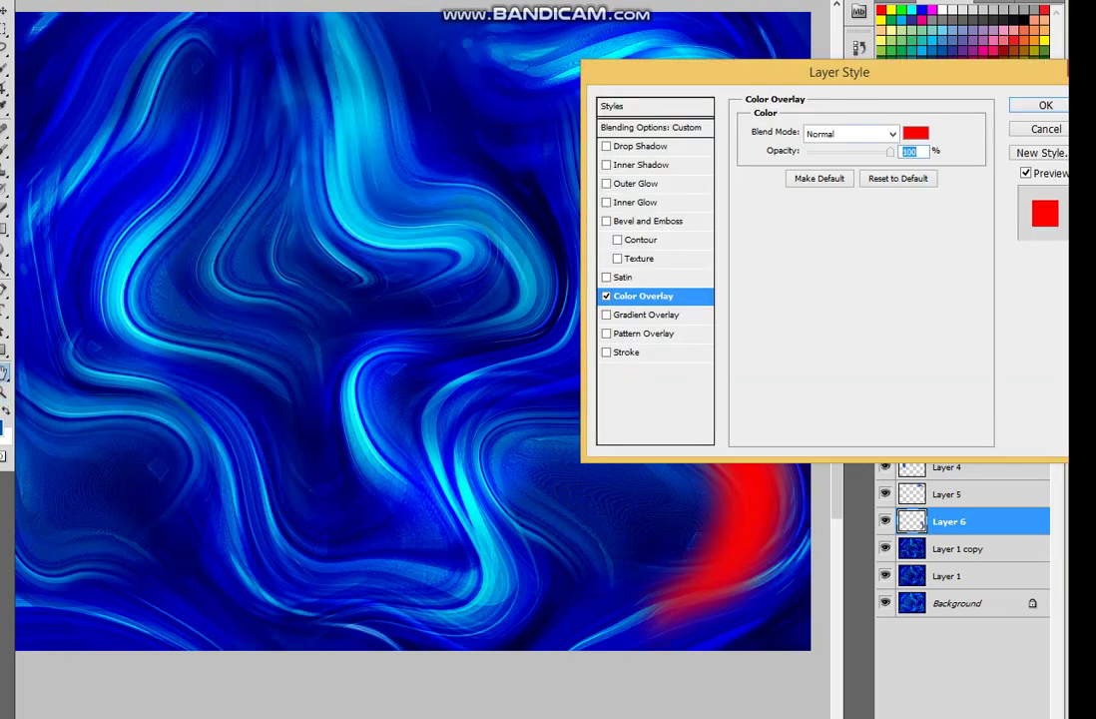
{"action": "key", "text": "alt+Down"}
{"action": "key", "text": "Up"}
{"action": "key", "text": "Up"}
{"action": "key", "text": "Down"}
{"action": "key", "text": "Down"}
{"action": "key", "text": "Down"}
{"action": "key", "text": "Return"}
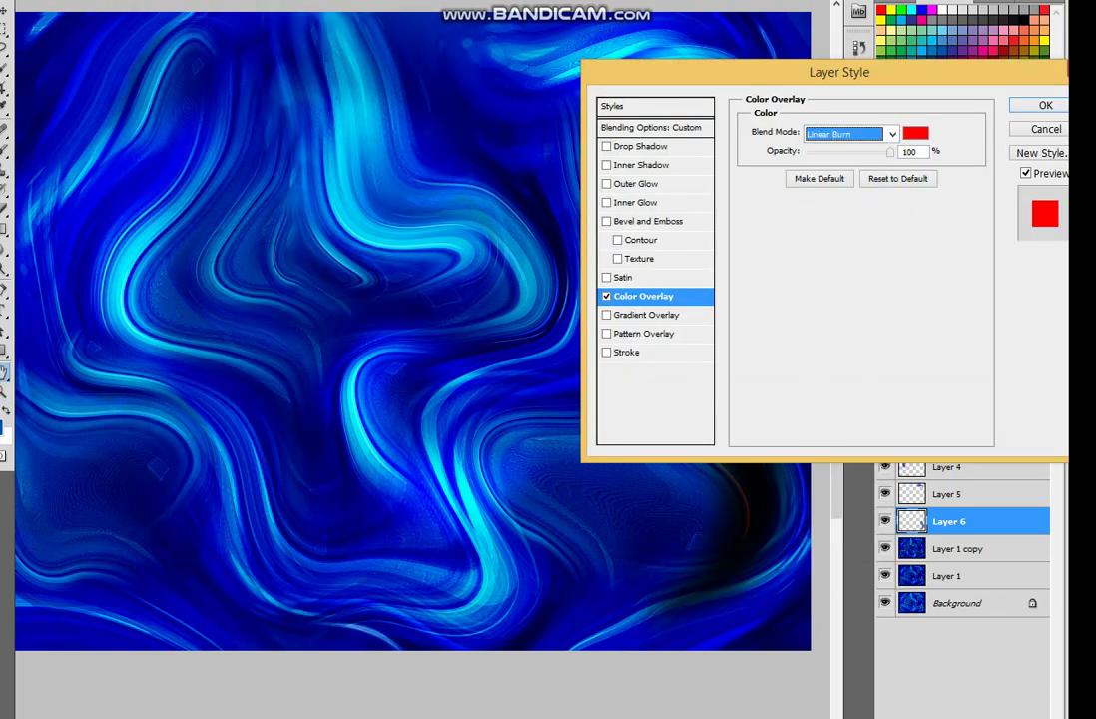
{"action": "key", "text": "Down"}
{"action": "key", "text": "Down"}
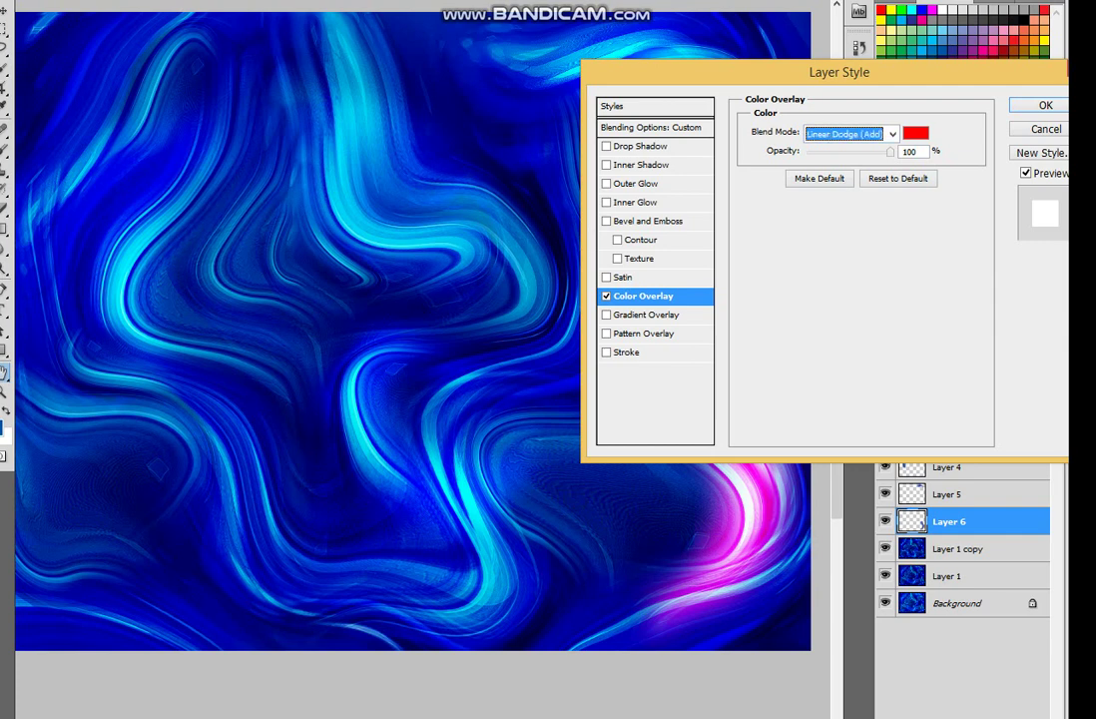
{"action": "key", "text": "Down"}
{"action": "key", "text": "Down"}
{"action": "key", "text": "Down"}
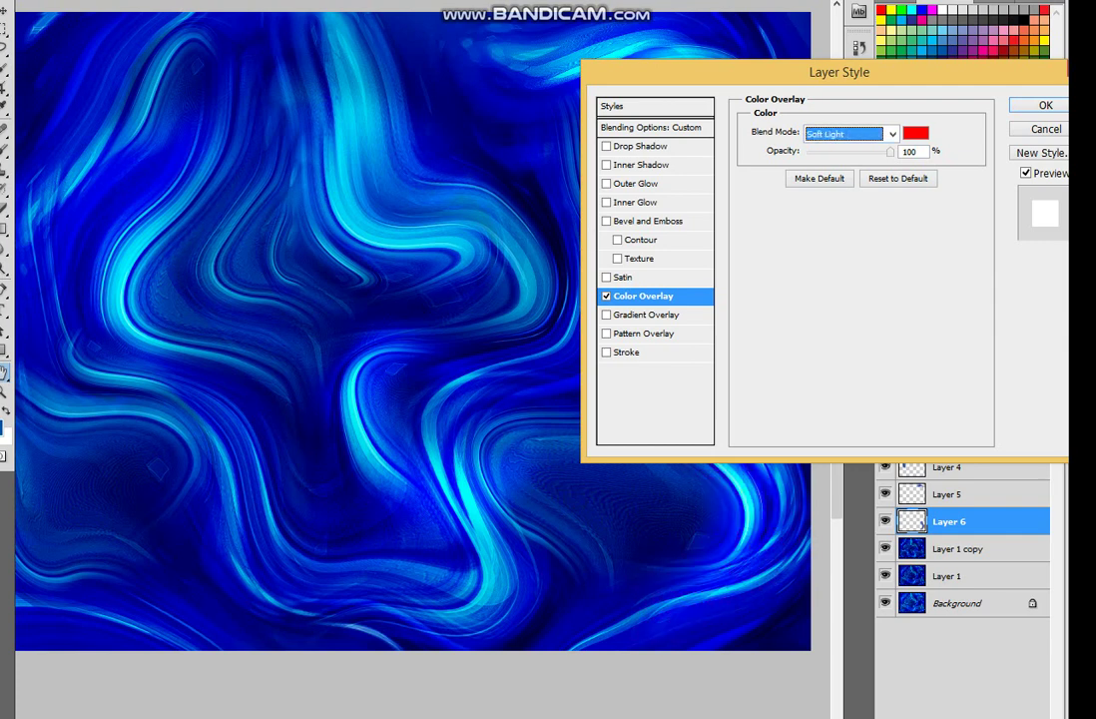
{"action": "key", "text": "Up"}
{"action": "key", "text": "Up"}
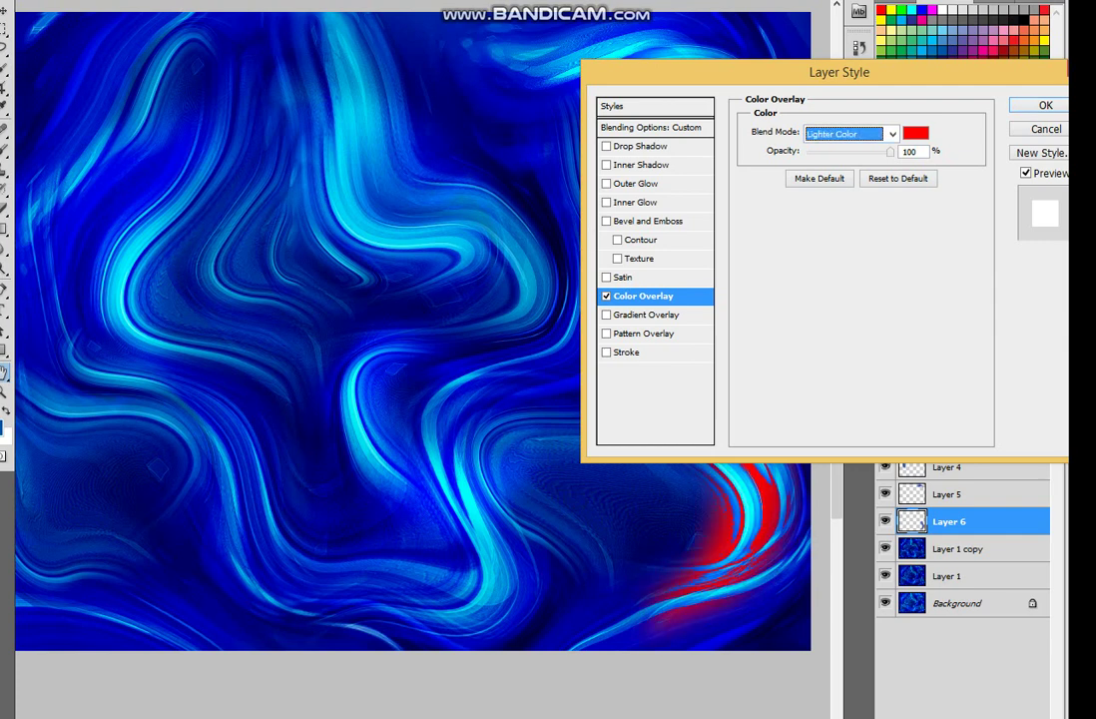
{"action": "key", "text": "Return"}
{"action": "key", "text": "ctrl+minus"}
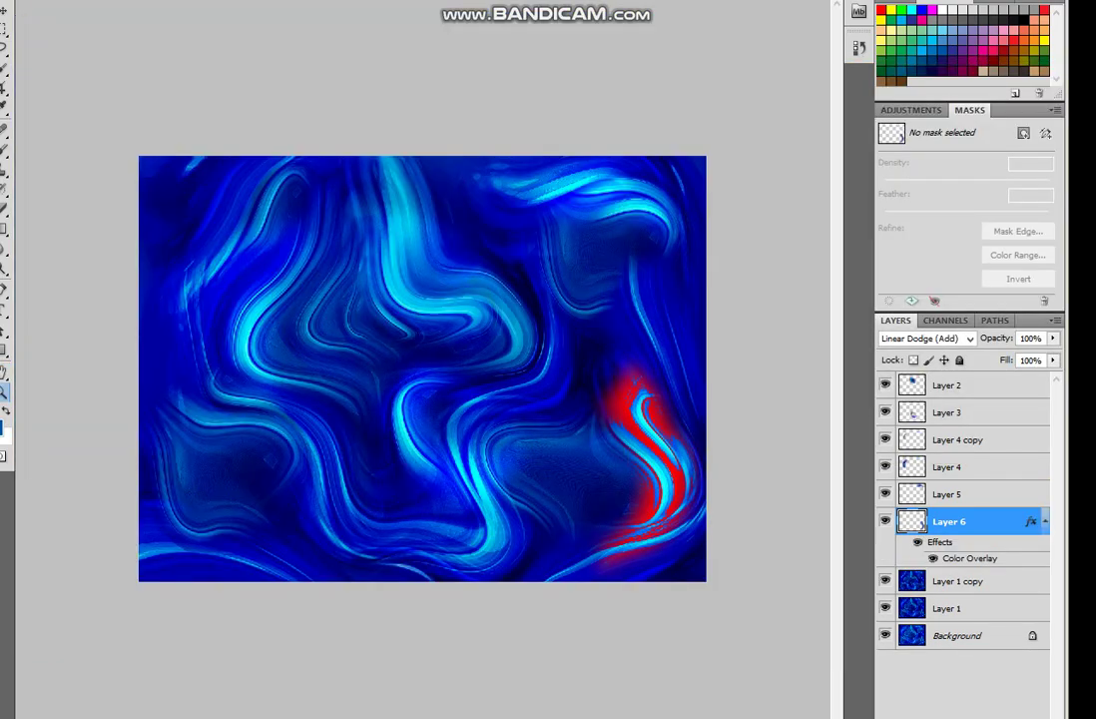
- Copy Layer 6's red Color Overlay effect onto Layers 5, 4, 4 copy, 3 and 2
{"action": "left_click_drag", "start_coordinate": [939, 541], "coordinate": [948, 466]}
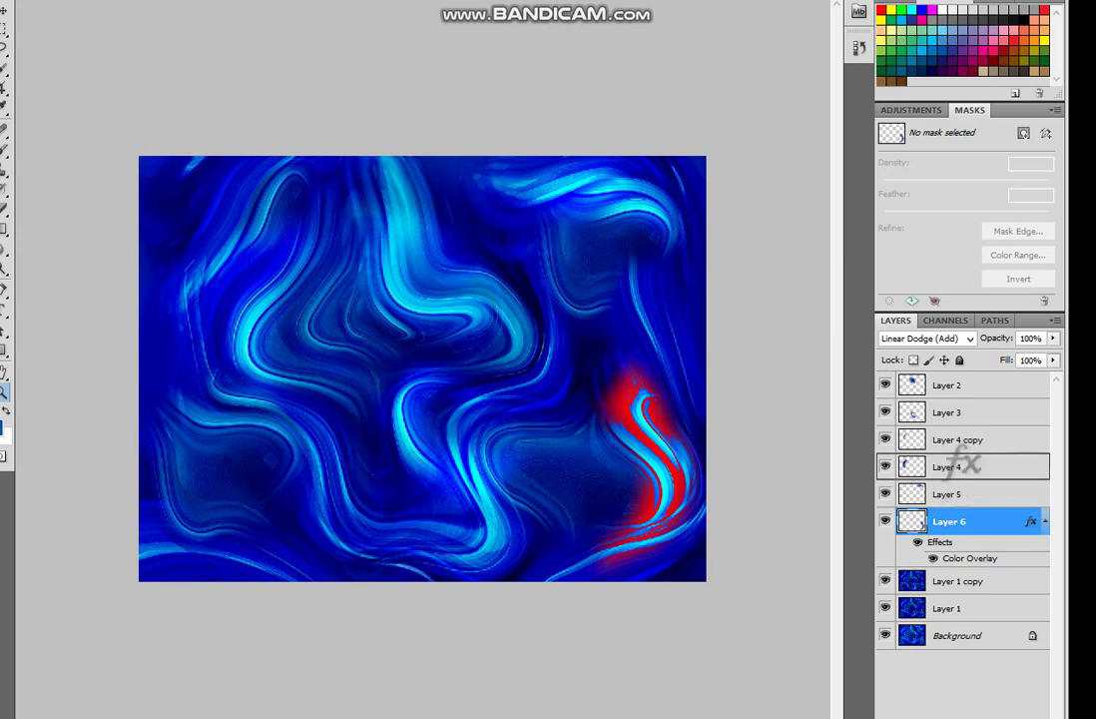
{"action": "key", "text": "ctrl+z"}
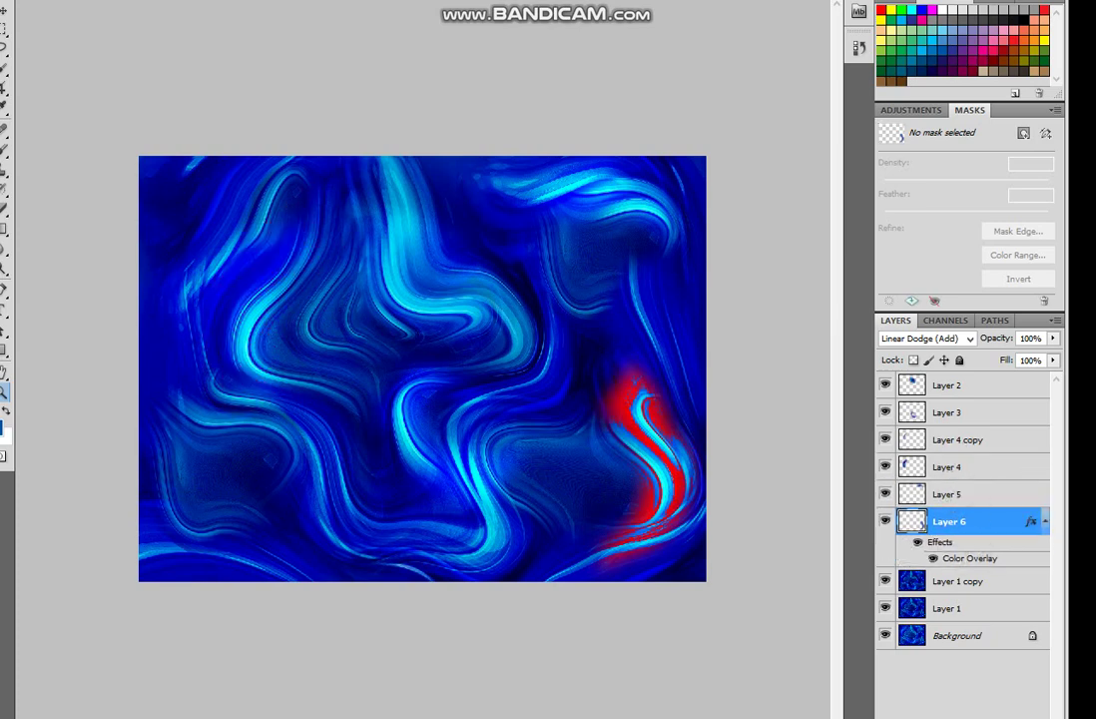
{"action": "left_click_drag", "start_coordinate": [939, 541], "coordinate": [946, 494]}
{"action": "key", "text": "ctrl+z"}
{"action": "left_click_drag", "start_coordinate": [939, 541], "coordinate": [946, 494]}
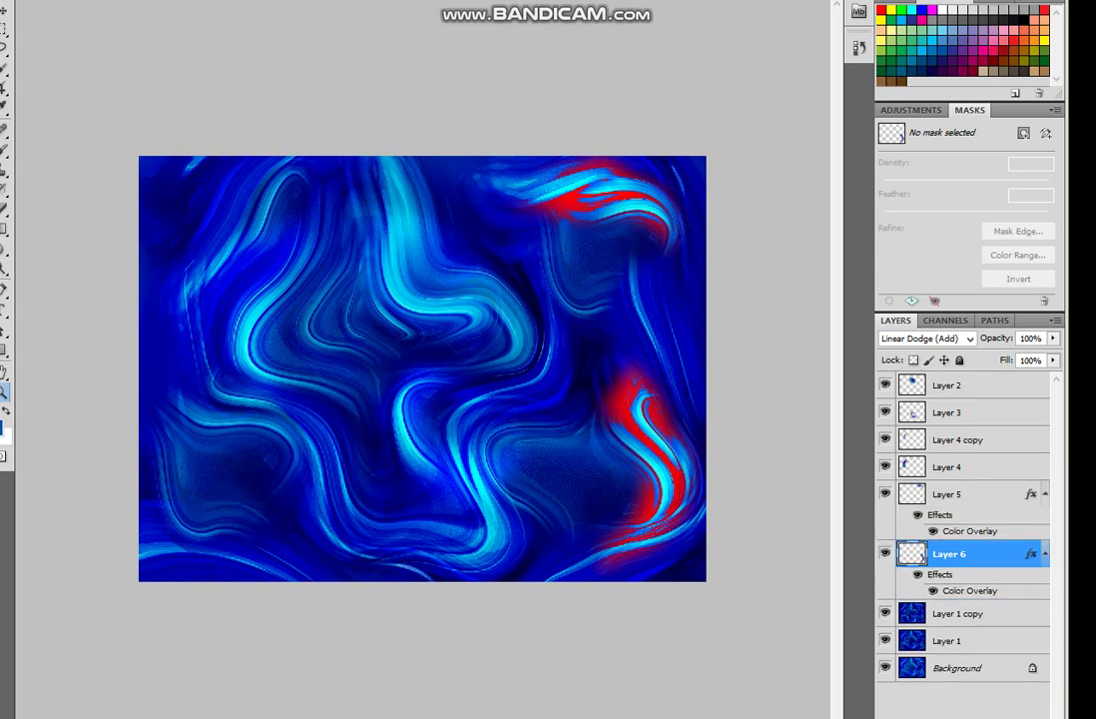
{"action": "left_click_drag", "start_coordinate": [939, 574], "coordinate": [946, 412]}
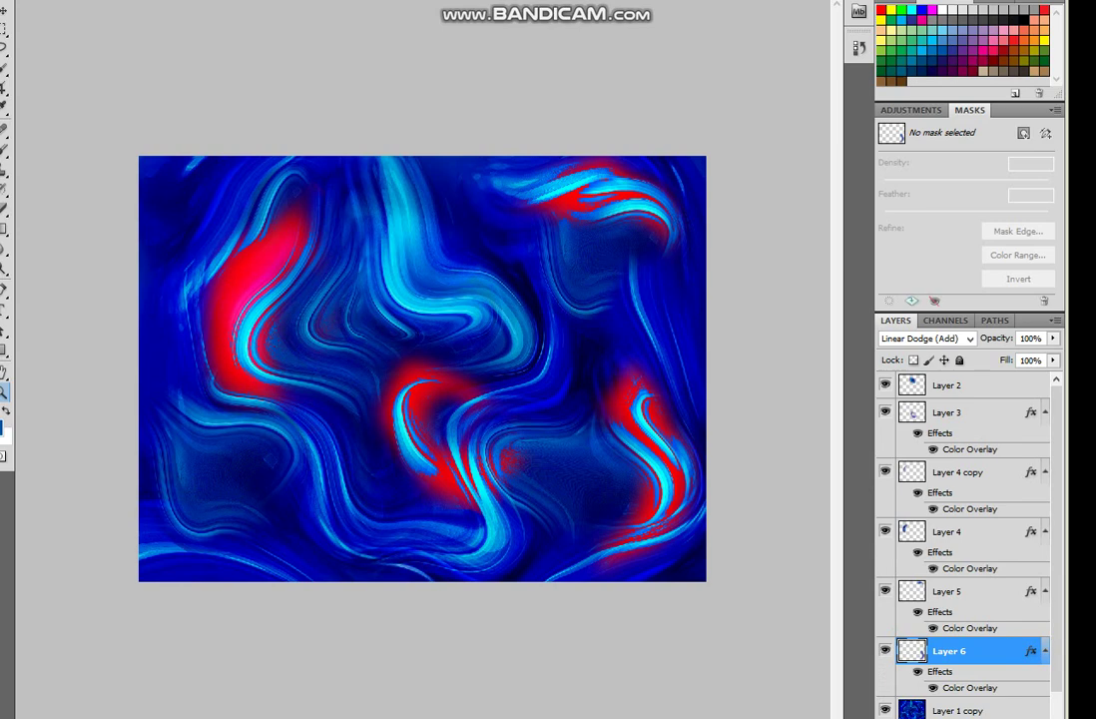
{"action": "left_click_drag", "start_coordinate": [963, 568], "coordinate": [963, 388]}
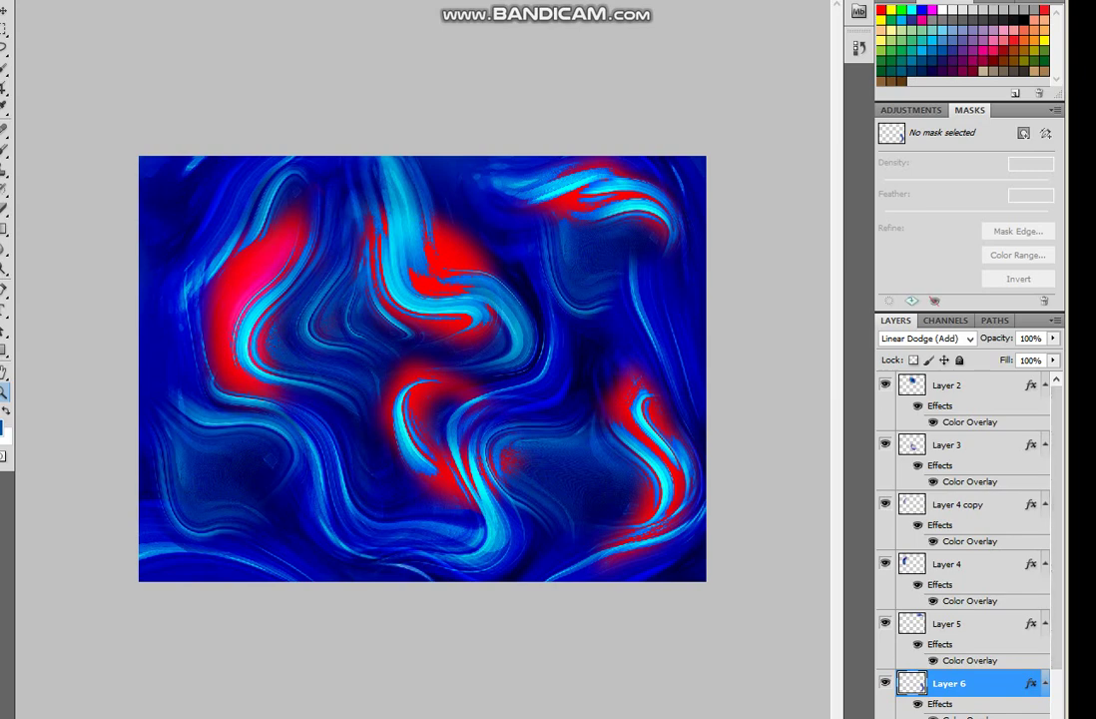
{"action": "scroll", "coordinate": [963, 539], "scroll_direction": "down", "scroll_amount": 2}
{"action": "scroll", "coordinate": [963, 539], "scroll_direction": "up", "scroll_amount": 2}
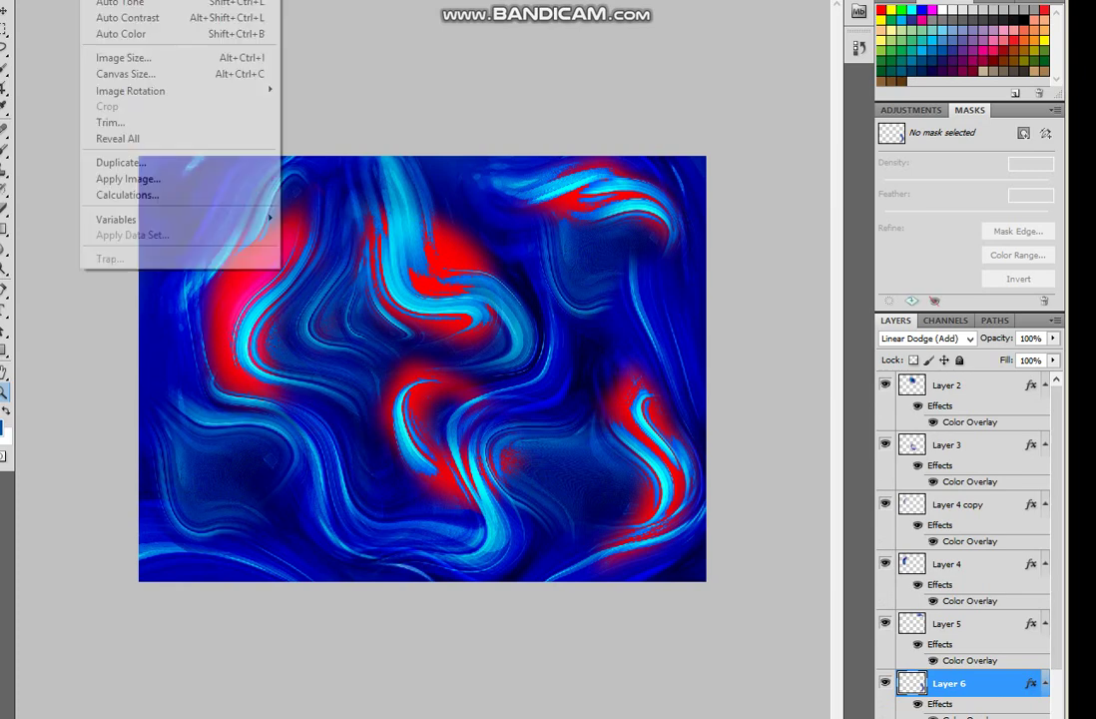
- Open the Image > Duplicate dialog to copy the document as design copy 3
{"action": "left_click", "coordinate": [120, 162]}
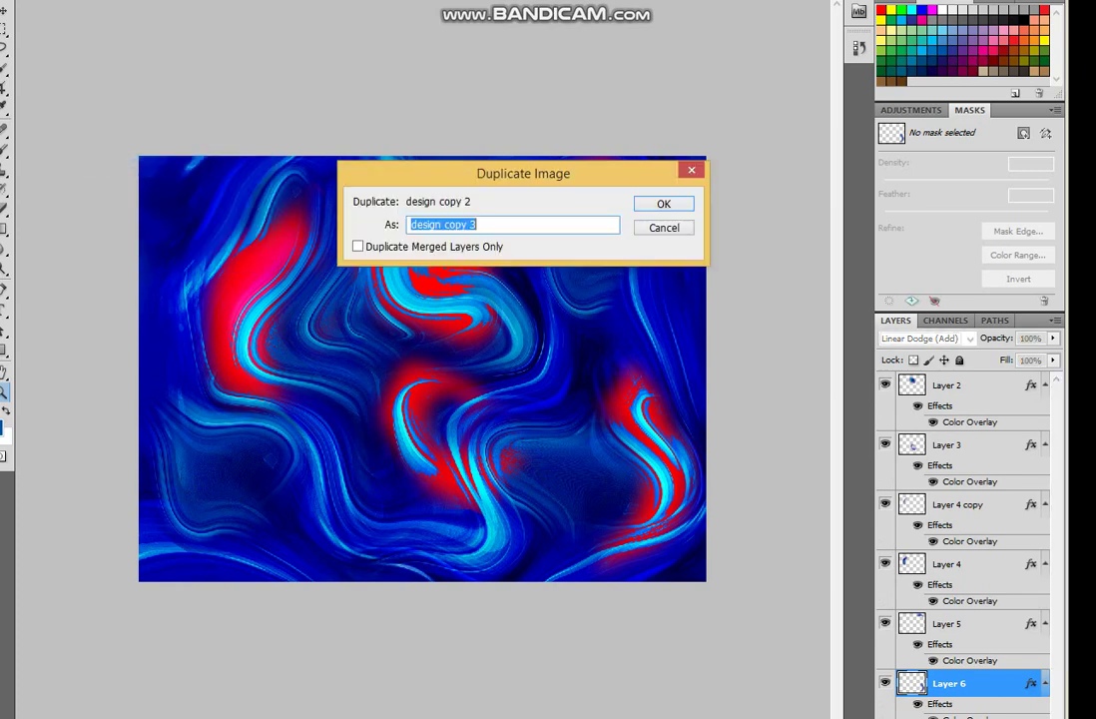